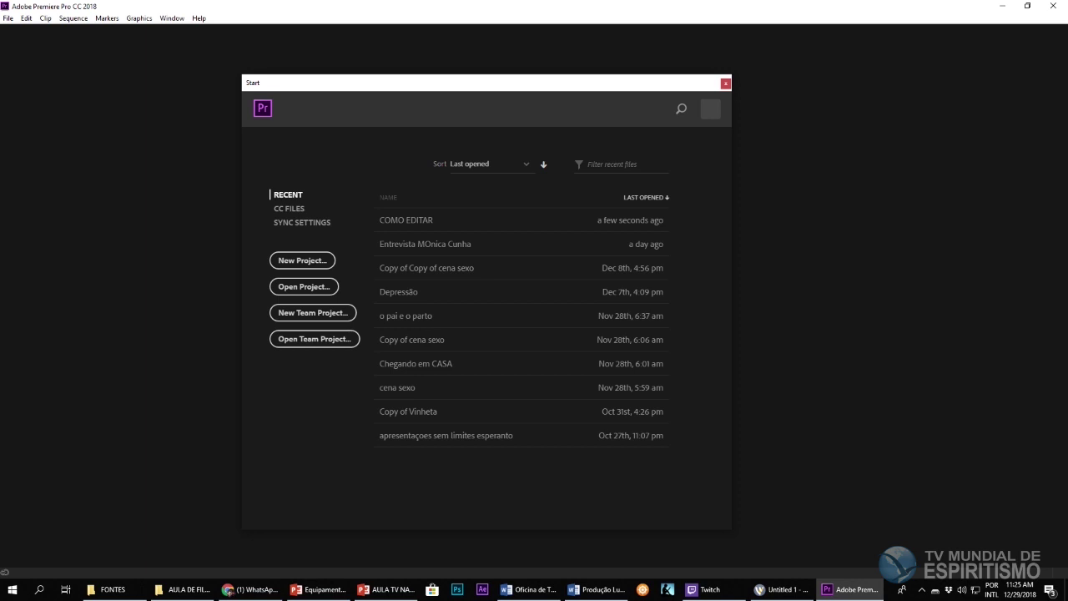
Step: Create a new project named "Edição de cenas" in the AULA DE FILMAGEM folder
{"action": "left_click", "coordinate": [302, 261]}
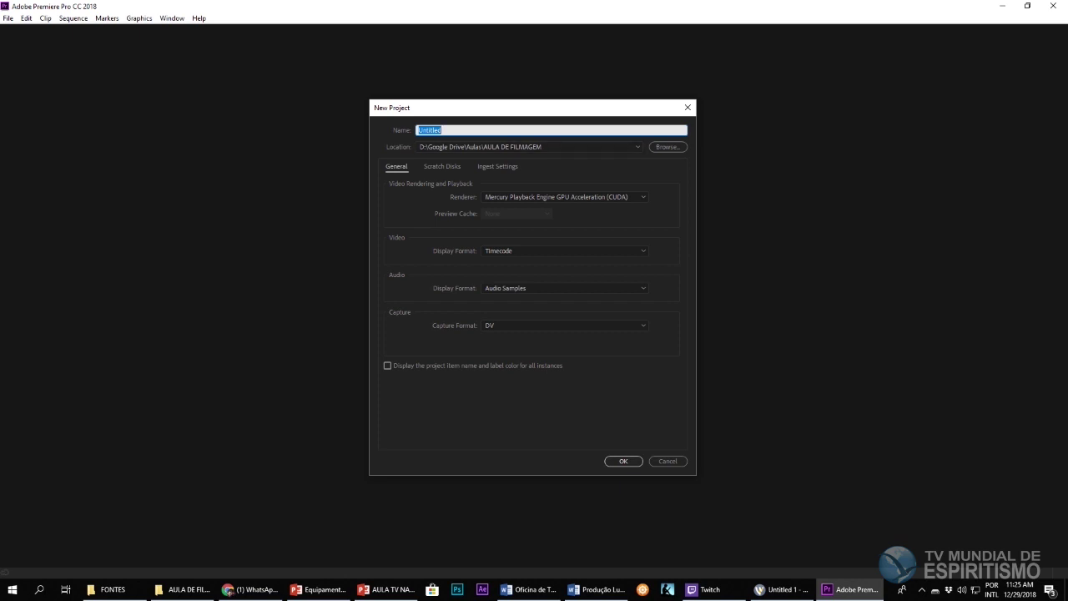
{"action": "left_click", "coordinate": [667, 147]}
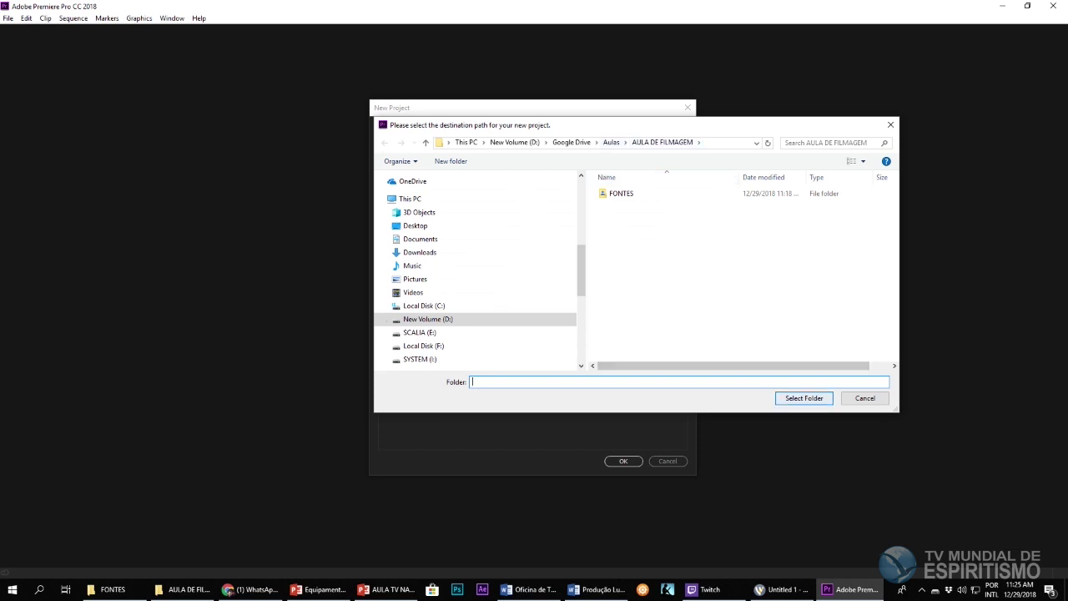
{"action": "left_click", "coordinate": [803, 398]}
{"action": "double_click", "coordinate": [431, 130]}
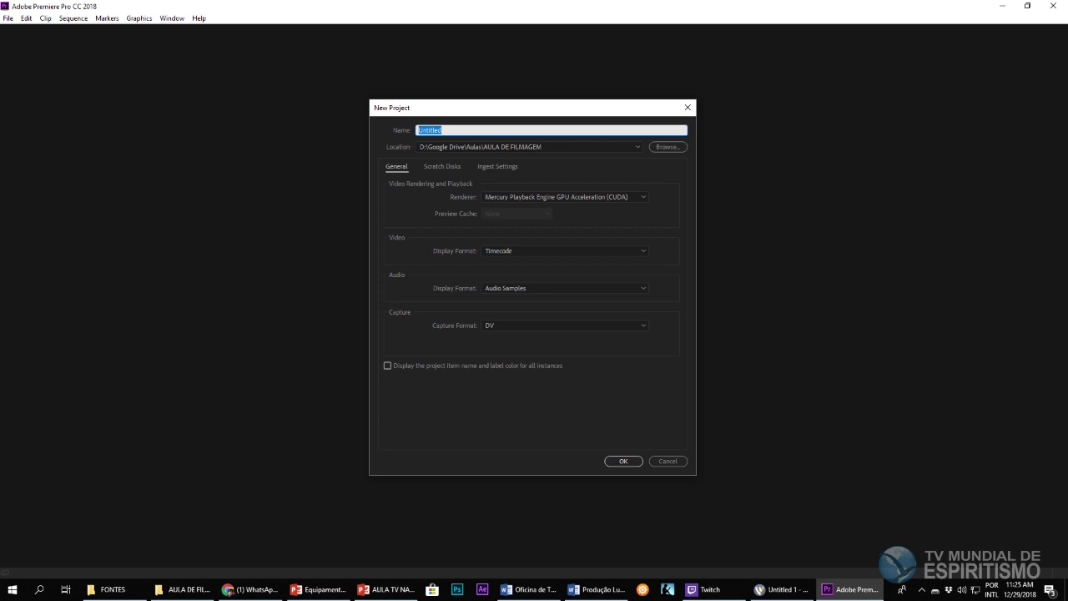
{"action": "type", "text": "Edição de cenas"}
{"action": "key", "text": "Return"}
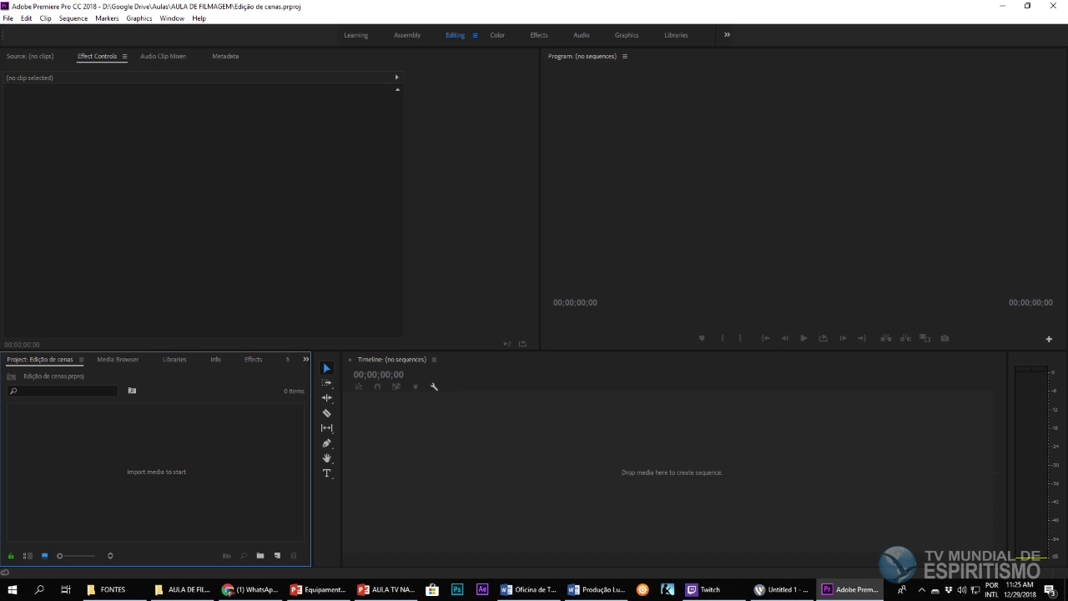
Step: Switch to File Explorer and import ILUMINAÇÃO.mp4 from the AULA DE FILMAGEM folder into the Premiere Pro project
{"action": "key", "text": "alt+shift+4"}
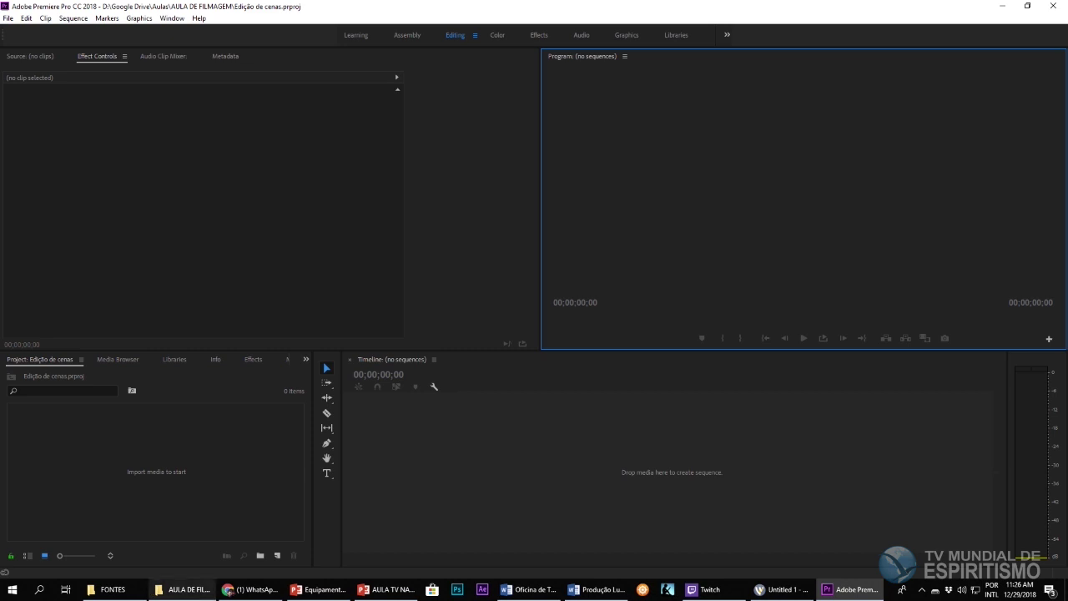
{"action": "left_click", "coordinate": [113, 589]}
{"action": "left_click", "coordinate": [184, 589]}
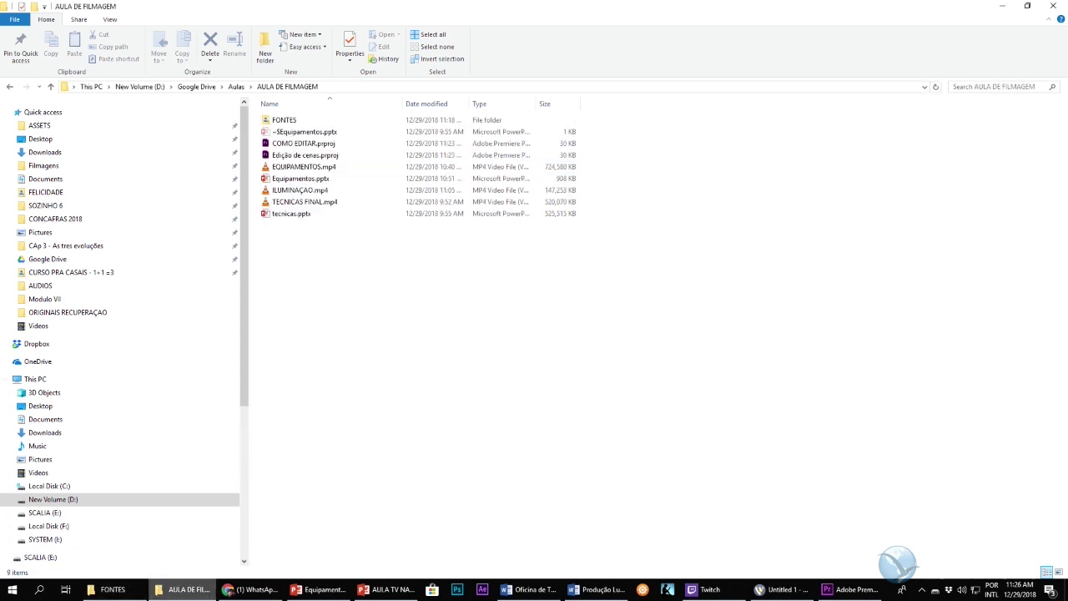
{"action": "left_click", "coordinate": [301, 191]}
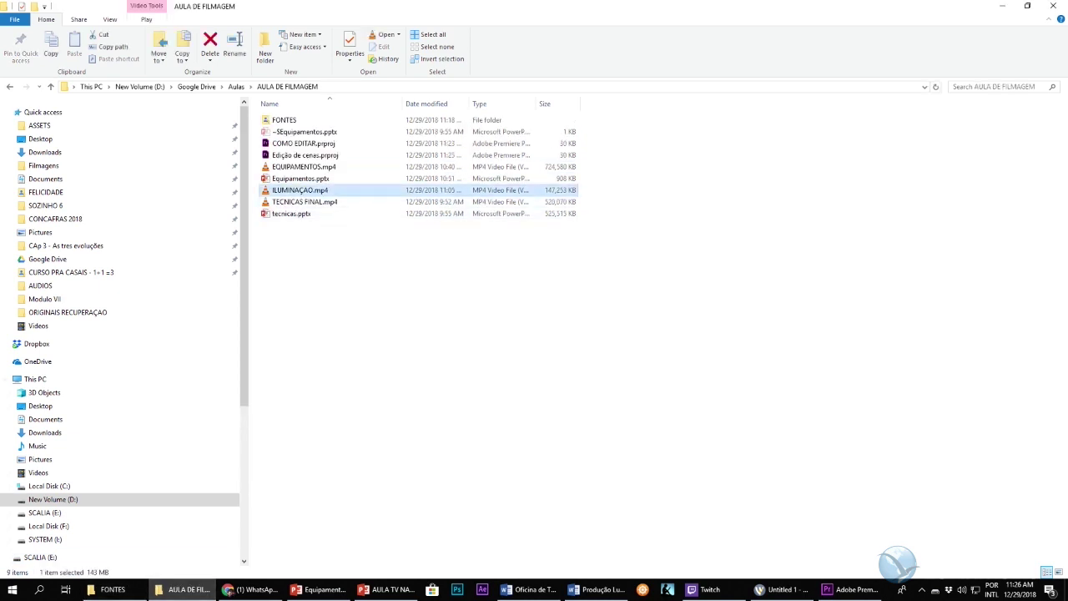
{"action": "left_click_drag", "start_coordinate": [301, 190], "coordinate": [182, 438]}
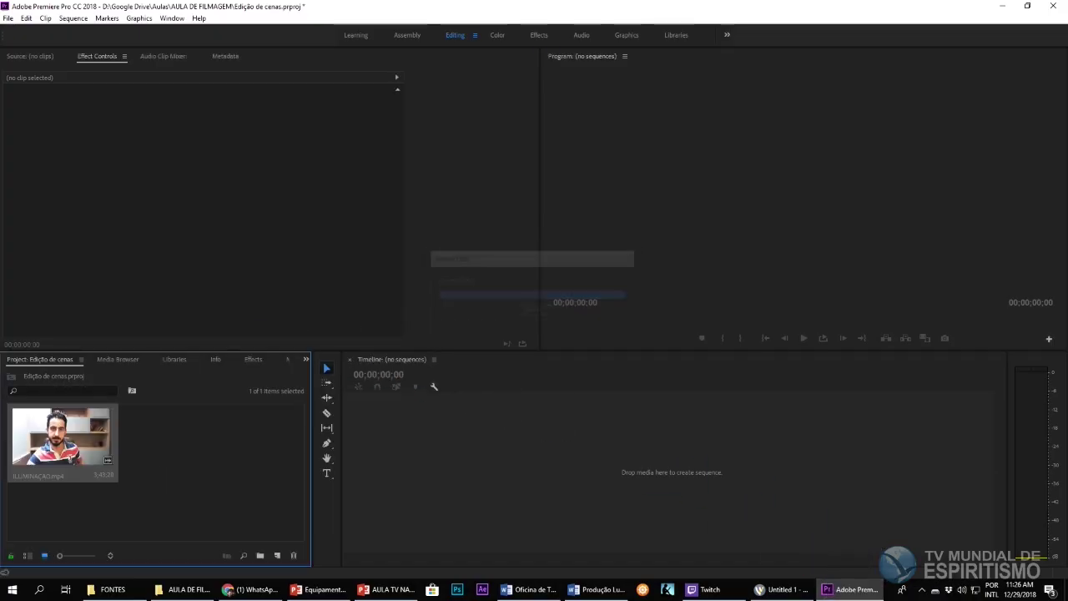
{"action": "left_click", "coordinate": [185, 464]}
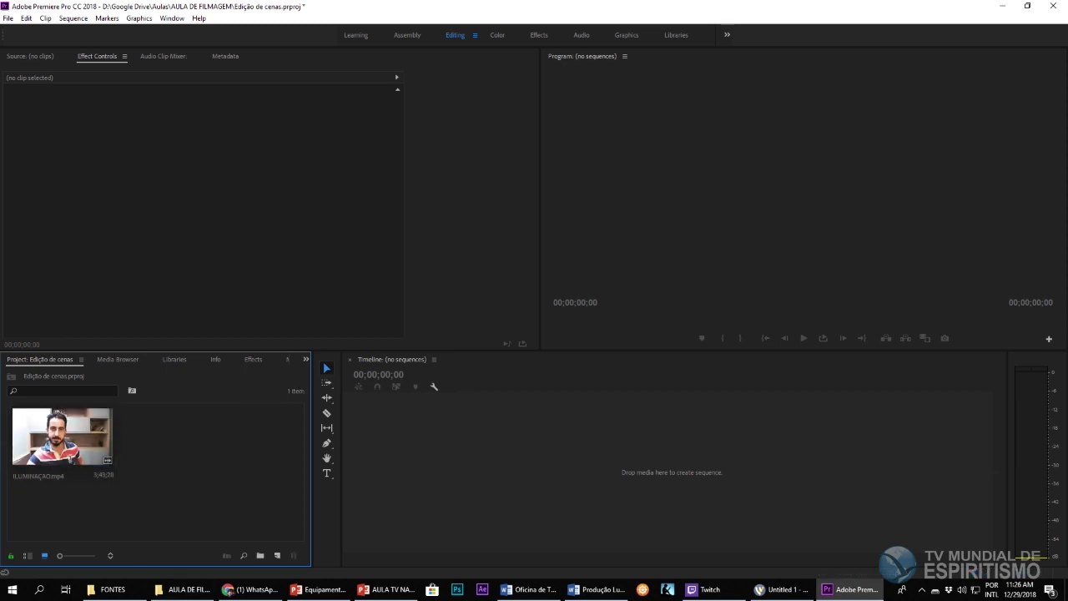
Step: Import "Não Tem Segredo - Fotografia.mp4" into the project from the "Aula Curta Metragem na TV Mundial" folder in File Explorer
{"action": "left_click", "coordinate": [183, 589]}
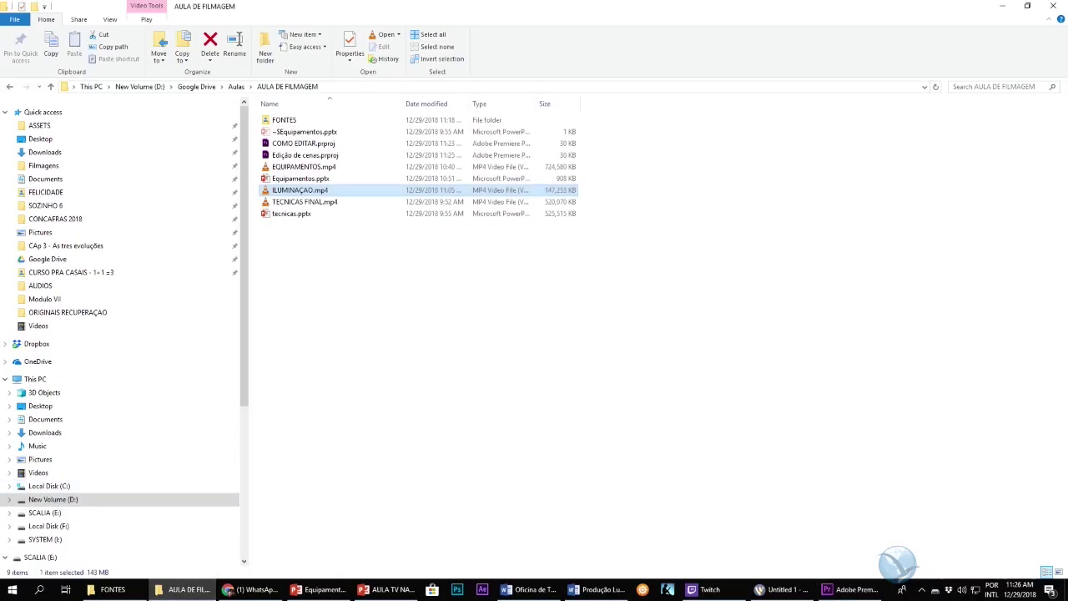
{"action": "left_click", "coordinate": [384, 338]}
{"action": "left_click", "coordinate": [236, 87]}
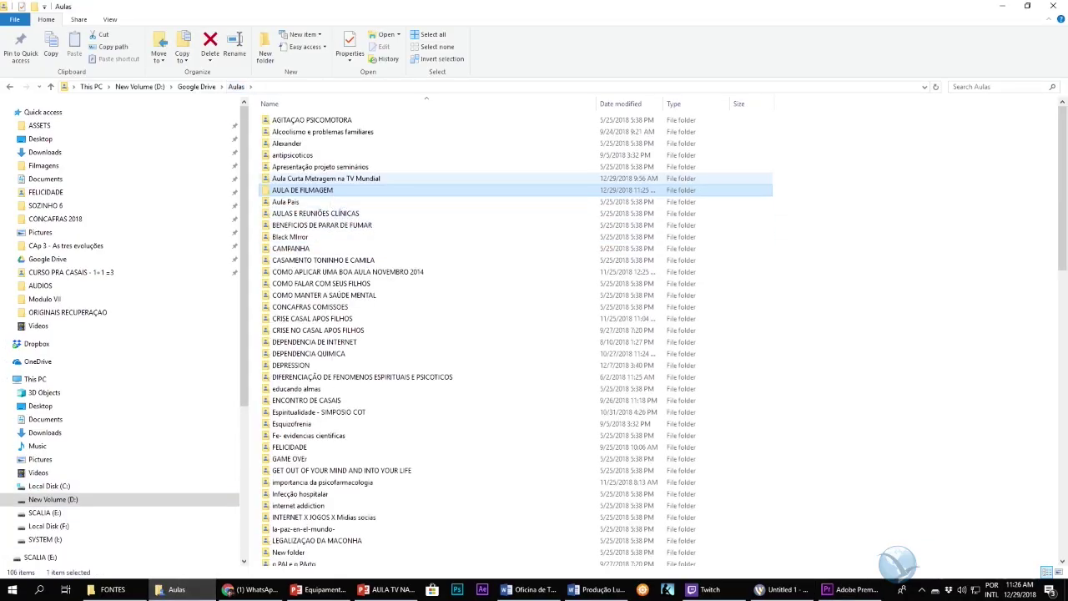
{"action": "double_click", "coordinate": [326, 178]}
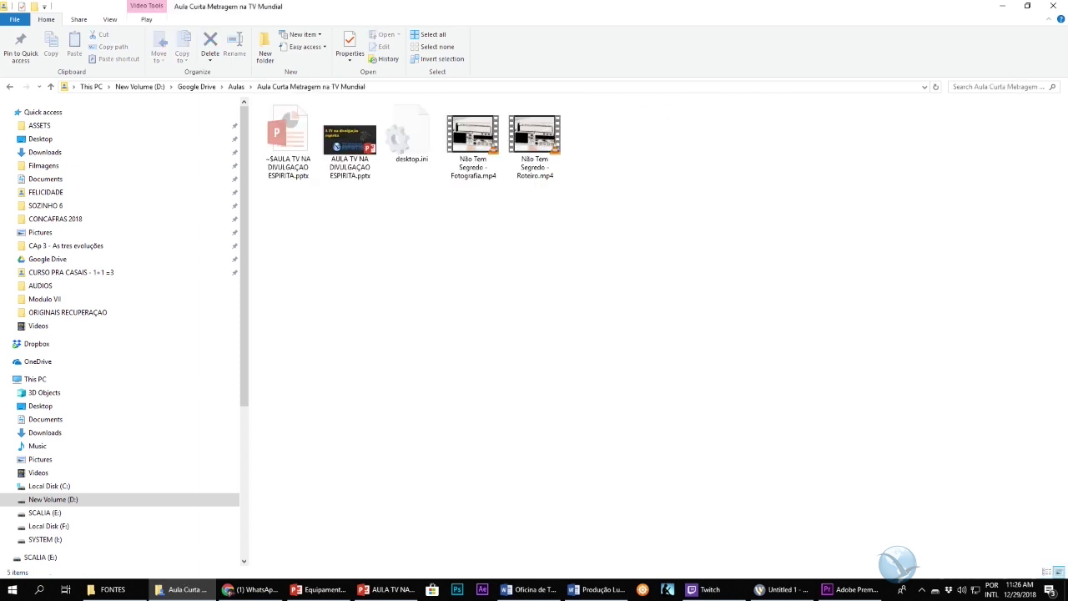
{"action": "left_click", "coordinate": [473, 142]}
{"action": "left_click_drag", "start_coordinate": [472, 138], "coordinate": [198, 448]}
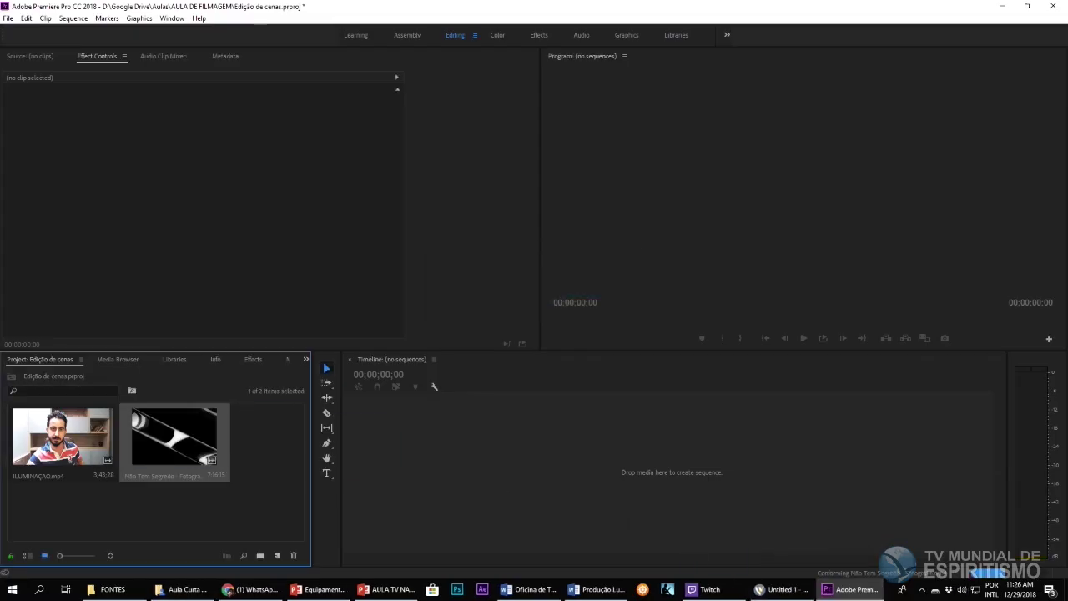
{"action": "right_click", "coordinate": [117, 403]}
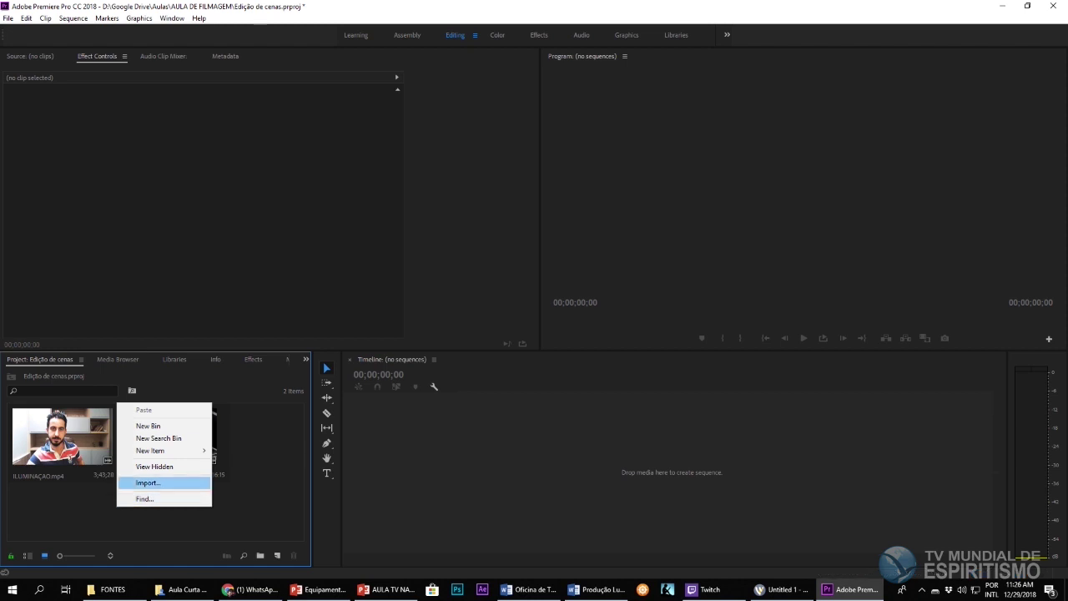
{"action": "left_click", "coordinate": [92, 507]}
{"action": "left_click", "coordinate": [62, 438]}
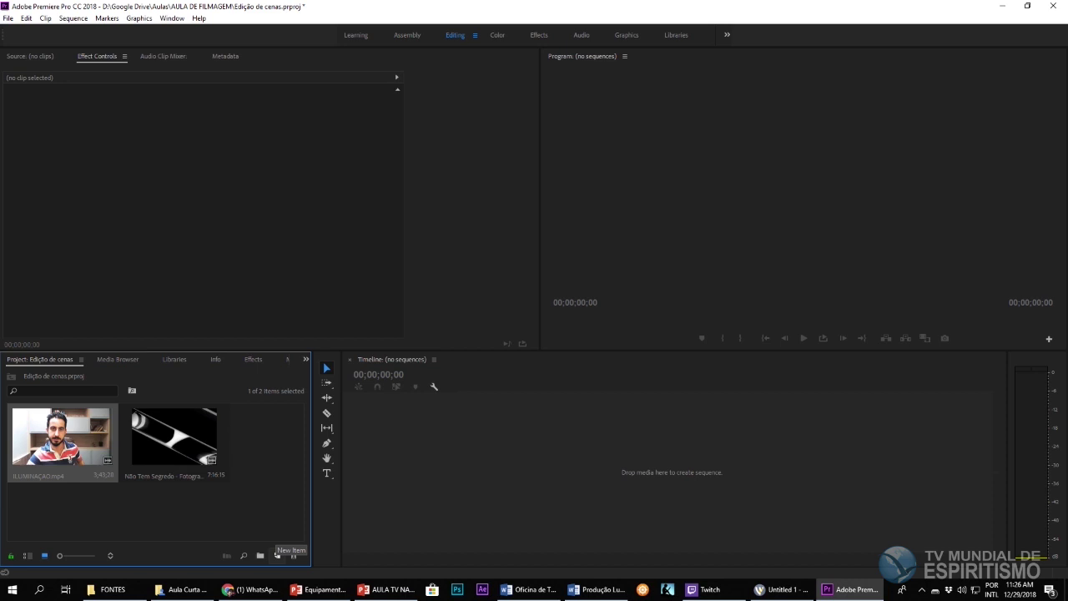
{"action": "left_click", "coordinate": [277, 555]}
{"action": "left_click", "coordinate": [226, 505]}
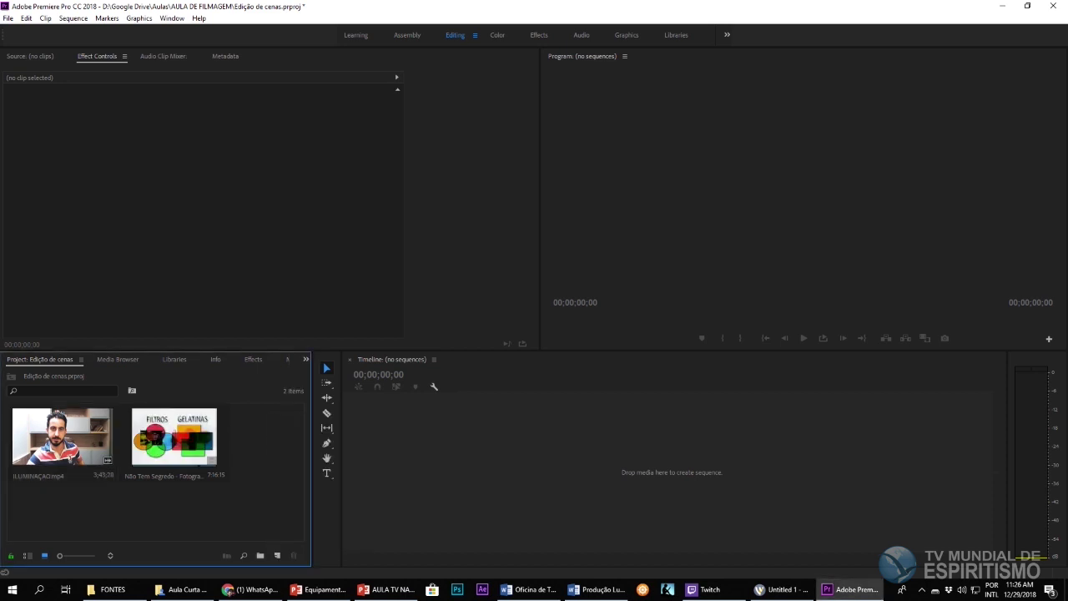
Step: Create a sequence from the ILUMINAÇÃO.mp4 clip, play its opening and park the playhead at 00;00;01;07
{"action": "left_click", "coordinate": [63, 442]}
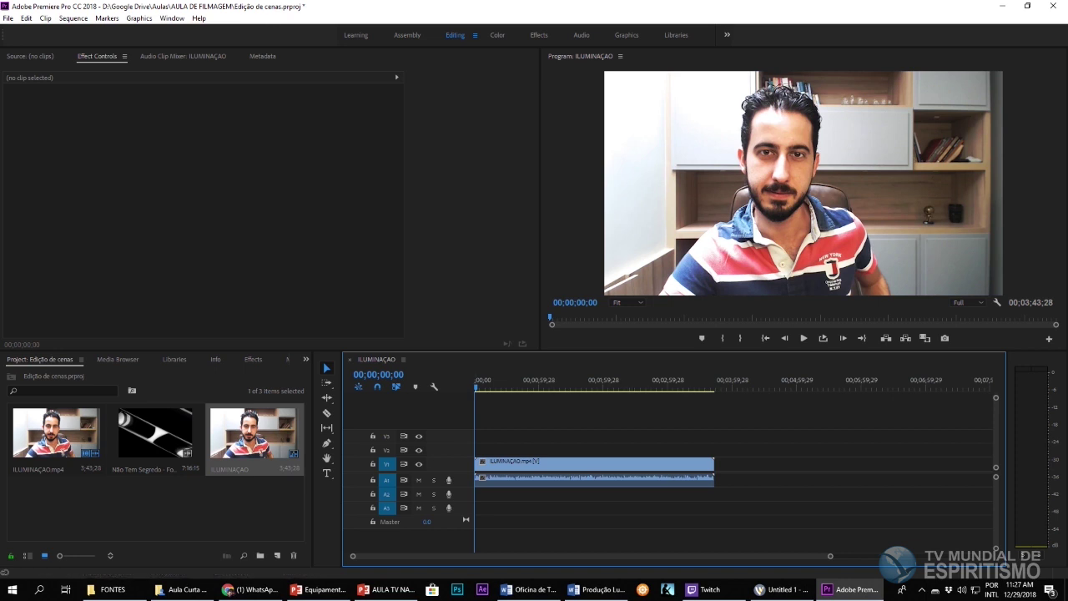
{"action": "key", "text": "space"}
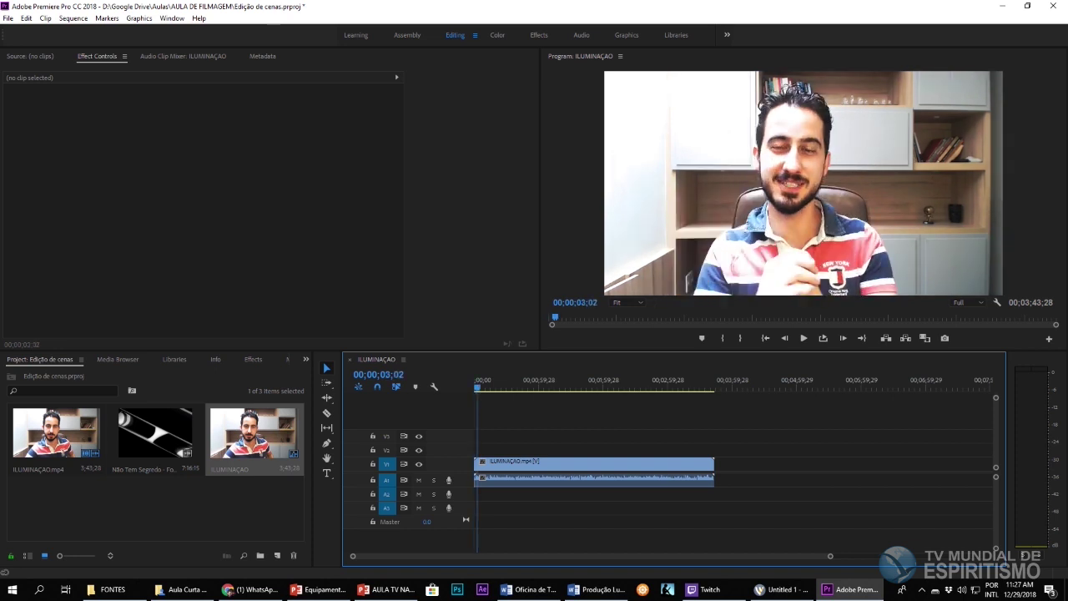
{"action": "left_click_drag", "start_coordinate": [478, 385], "coordinate": [476, 386]}
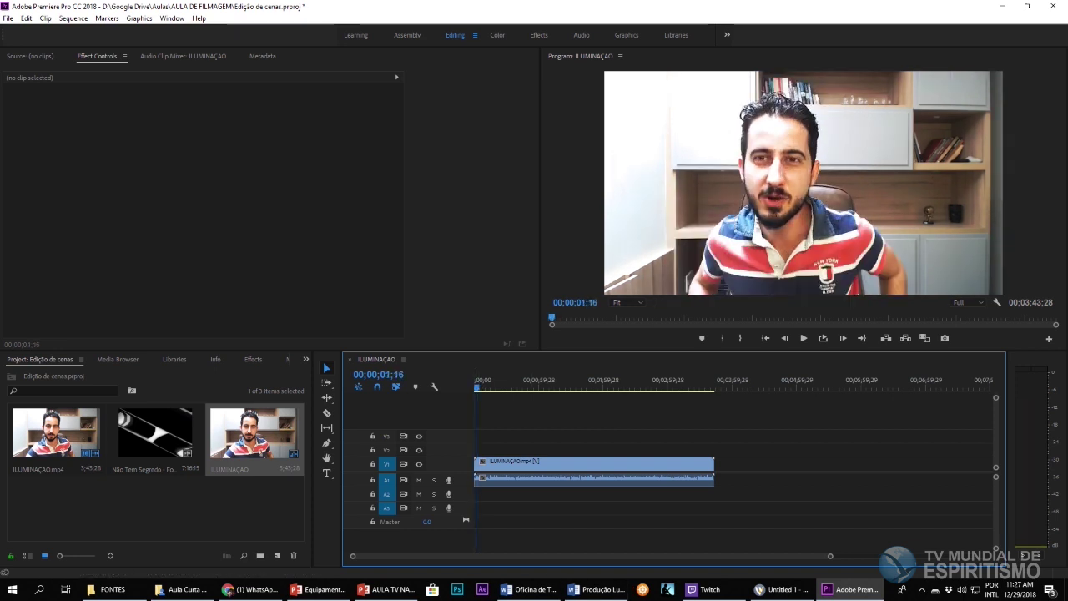
{"action": "key", "text": "space"}
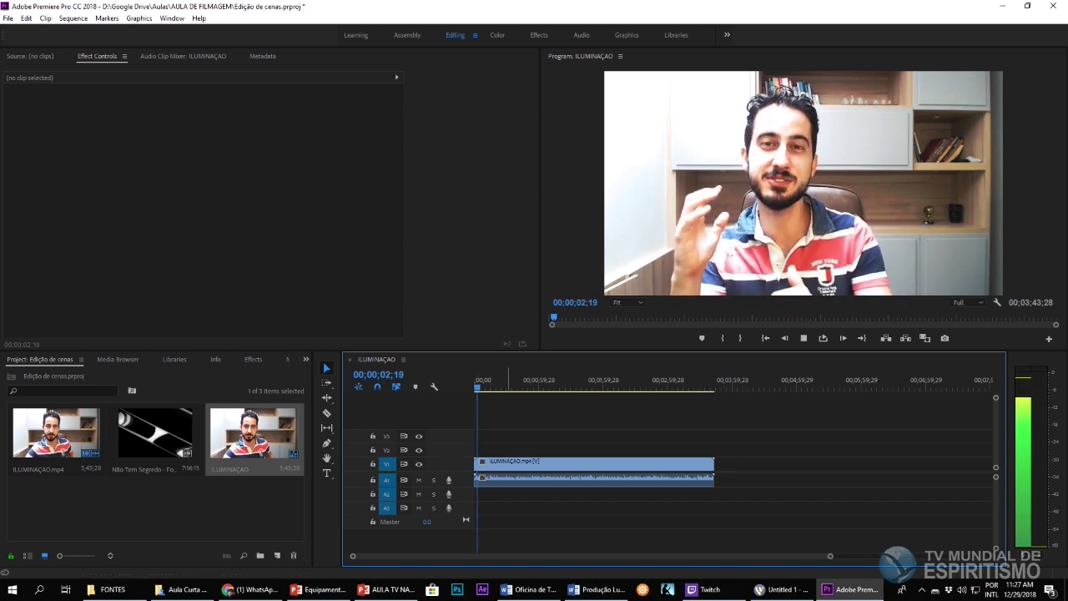
{"action": "key", "text": "space"}
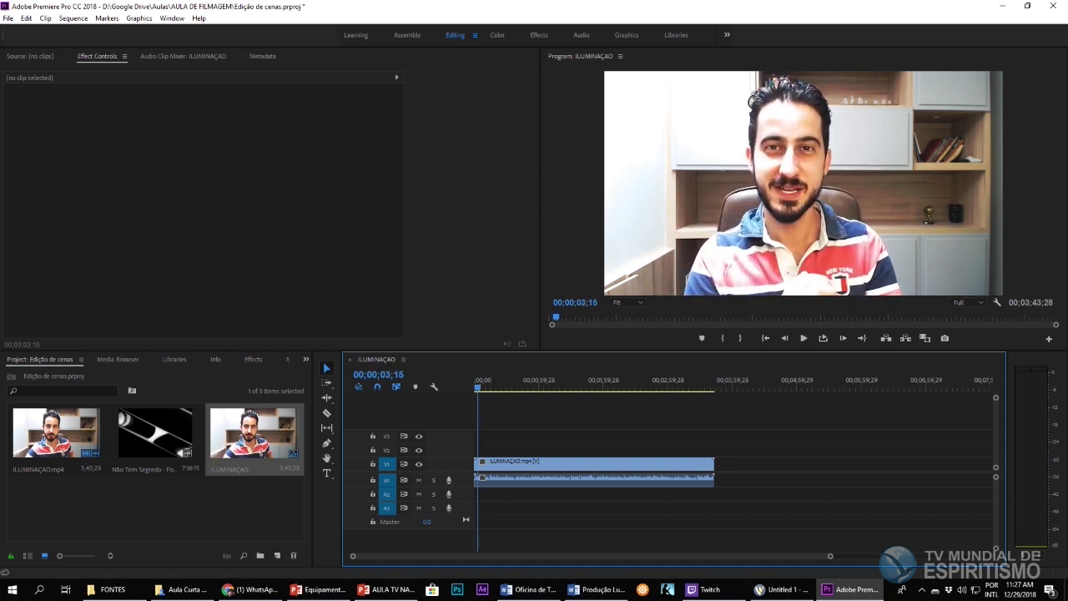
{"action": "key", "text": "Home"}
{"action": "key", "text": "space"}
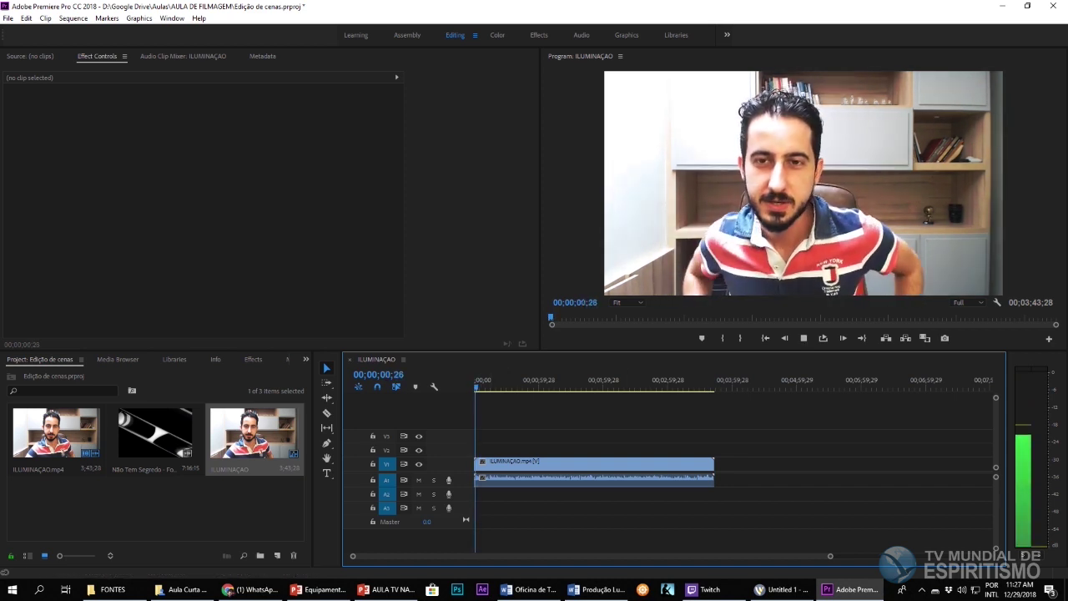
{"action": "key", "text": "Home"}
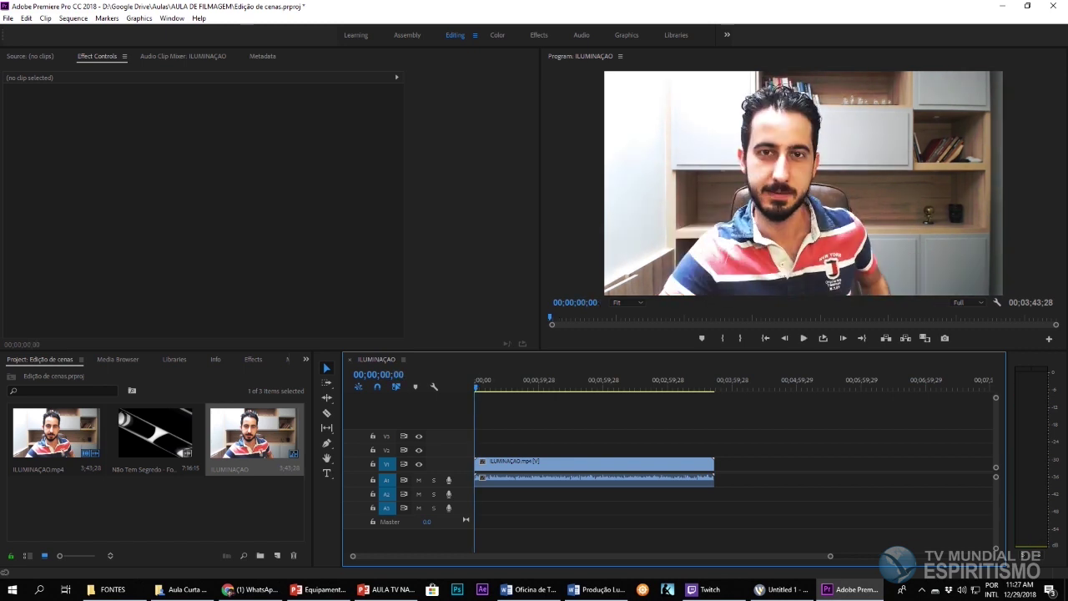
{"action": "key", "text": "space"}
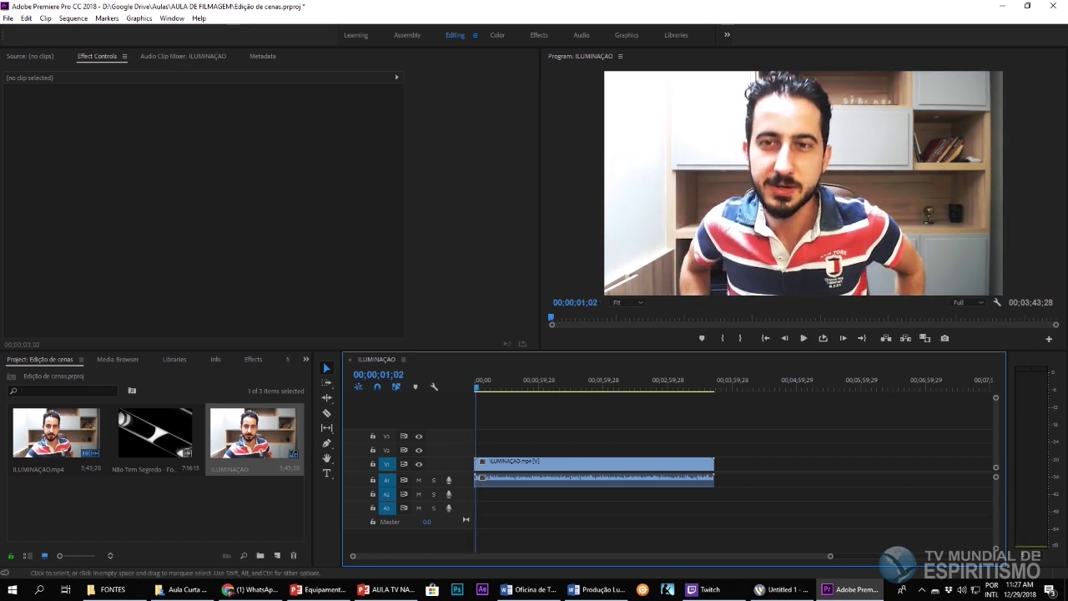
{"action": "key", "text": "space"}
Step: Try trimming the start of the ILUMINAÇÃO.mp4 clip to the playhead at 00;00;01;07 and undo the trim
{"action": "left_click_drag", "start_coordinate": [475, 465], "coordinate": [476, 465]}
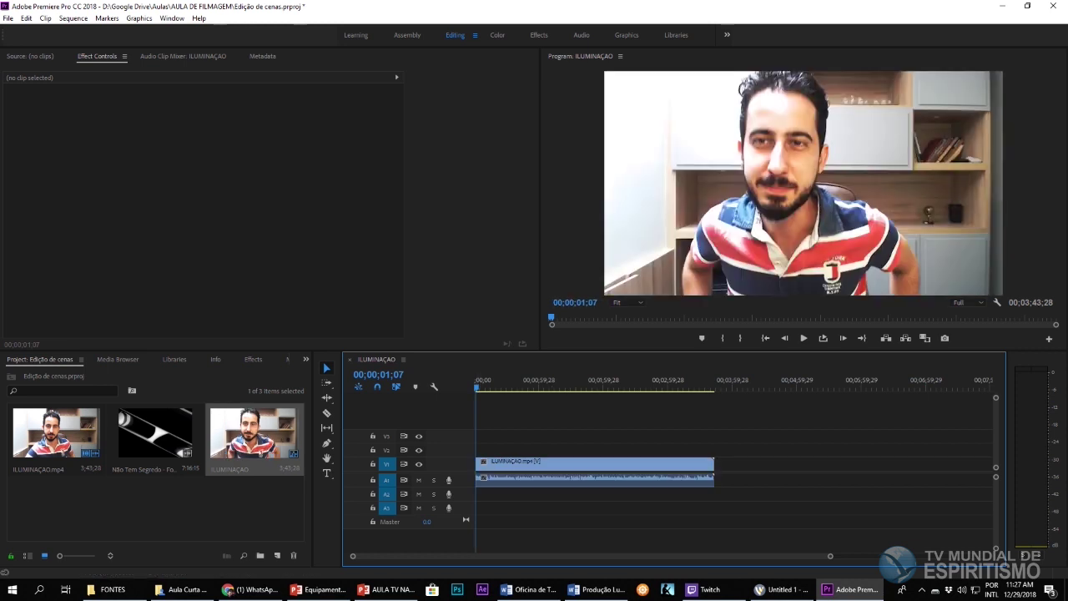
{"action": "key", "text": "equal"}
{"action": "key", "text": "equal"}
{"action": "key", "text": "equal"}
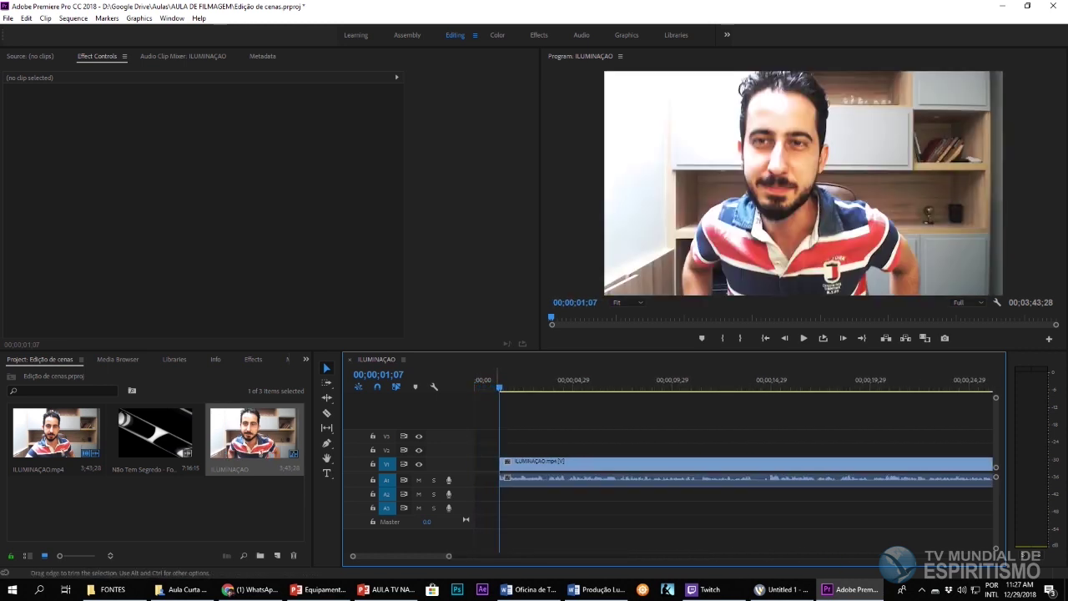
{"action": "key", "text": "ctrl+z"}
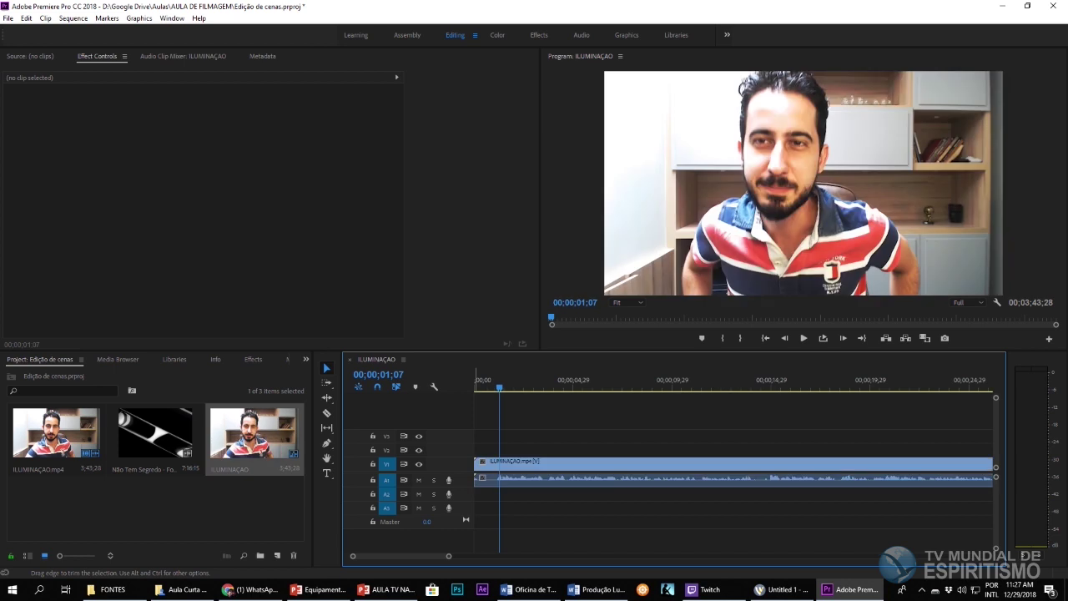
Step: Trim about one second off the start of the ILUMINAÇÃO.mp4 clip and apply the default transitions to that edge
{"action": "left_click_drag", "start_coordinate": [475, 477], "coordinate": [499, 477]}
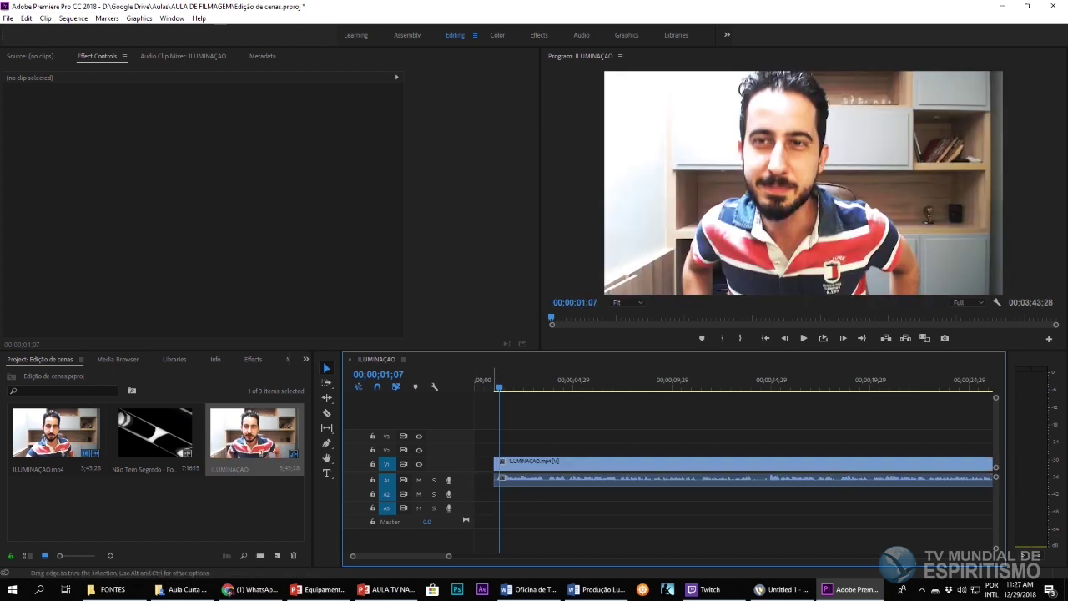
{"action": "right_click", "coordinate": [500, 477]}
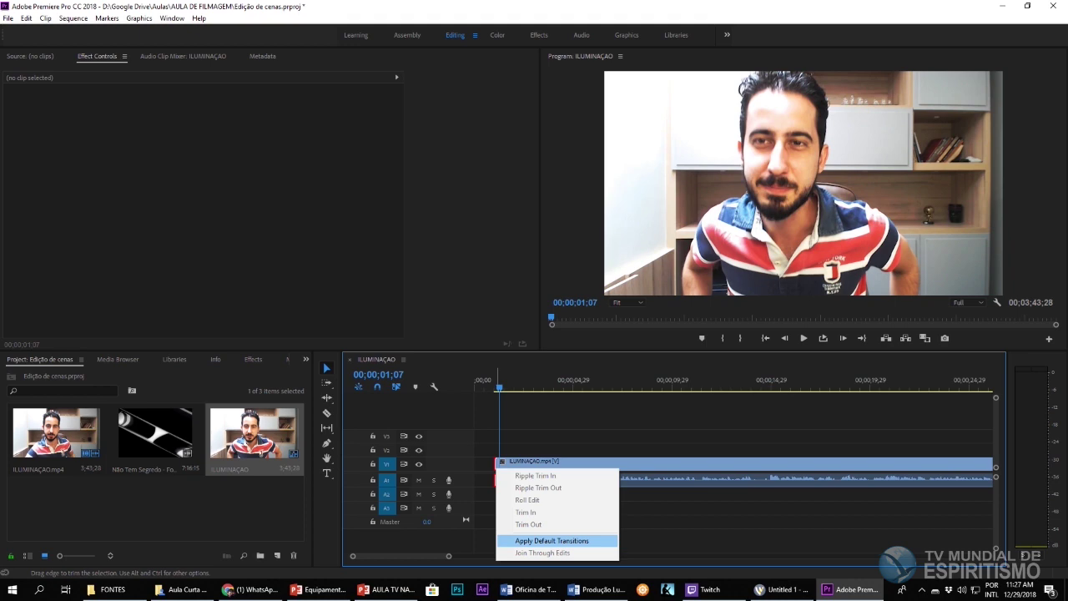
{"action": "left_click", "coordinate": [552, 541]}
Step: Move the trimmed ILUMINAÇÃO.mp4 clip to the start of the timeline to close the gap, and play its opening transition
{"action": "mouse_move", "coordinate": [497, 384]}
{"action": "left_mouse_down"}
{"action": "mouse_move", "coordinate": [506, 384]}
{"action": "mouse_move", "coordinate": [482, 384]}
{"action": "left_mouse_up"}
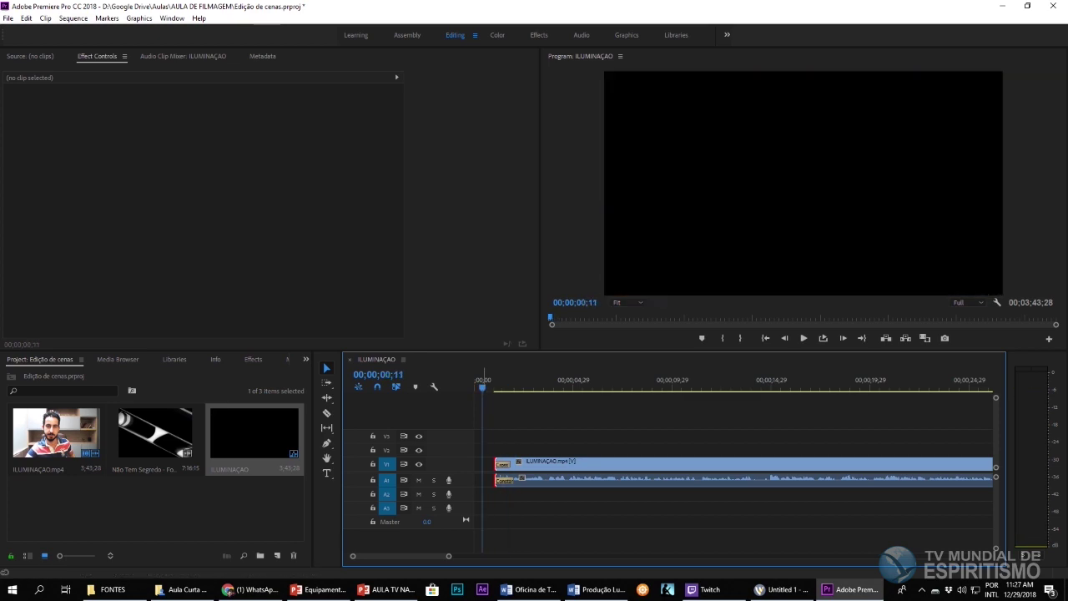
{"action": "left_click_drag", "start_coordinate": [549, 465], "coordinate": [528, 466]}
{"action": "key", "text": "space"}
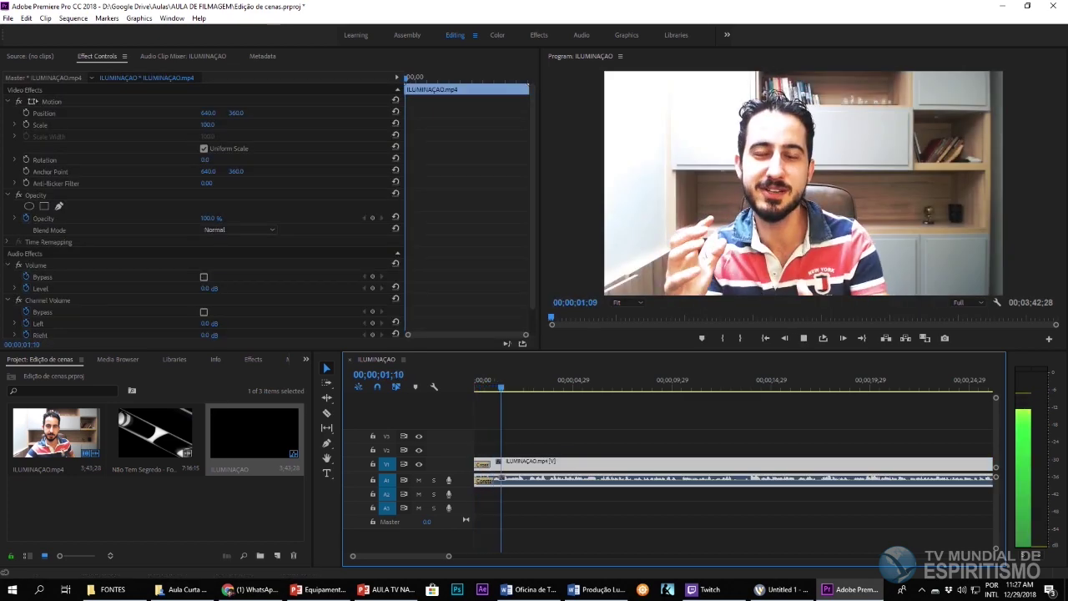
Step: Check the sequence around 00;01;19;09, and play its closing seconds up to 00;03;39;08
{"action": "key", "text": "minus"}
{"action": "key", "text": "minus"}
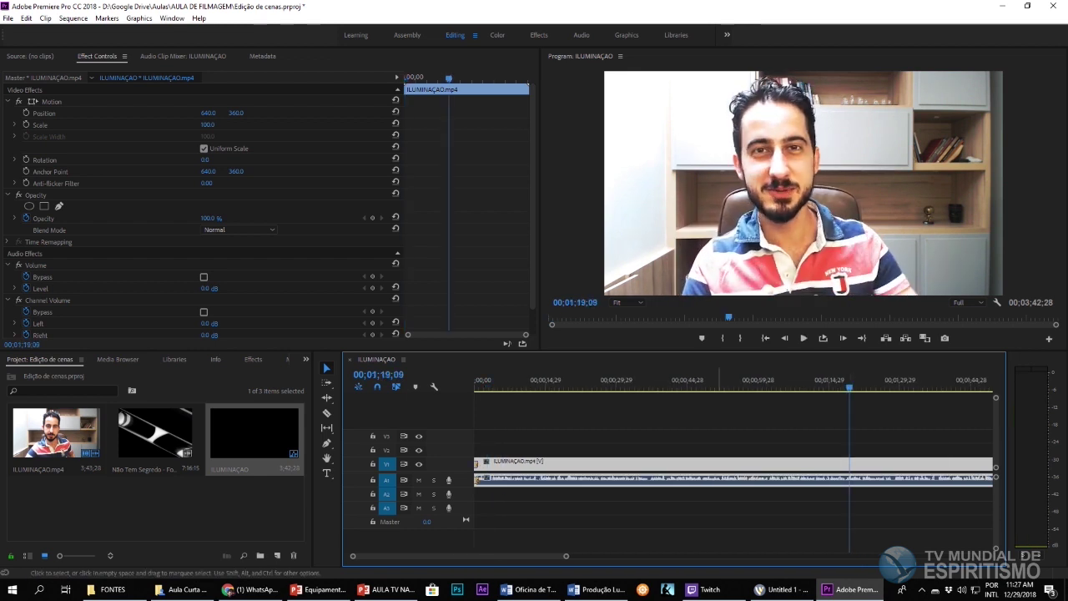
{"action": "key", "text": "space"}
{"action": "key", "text": "minus"}
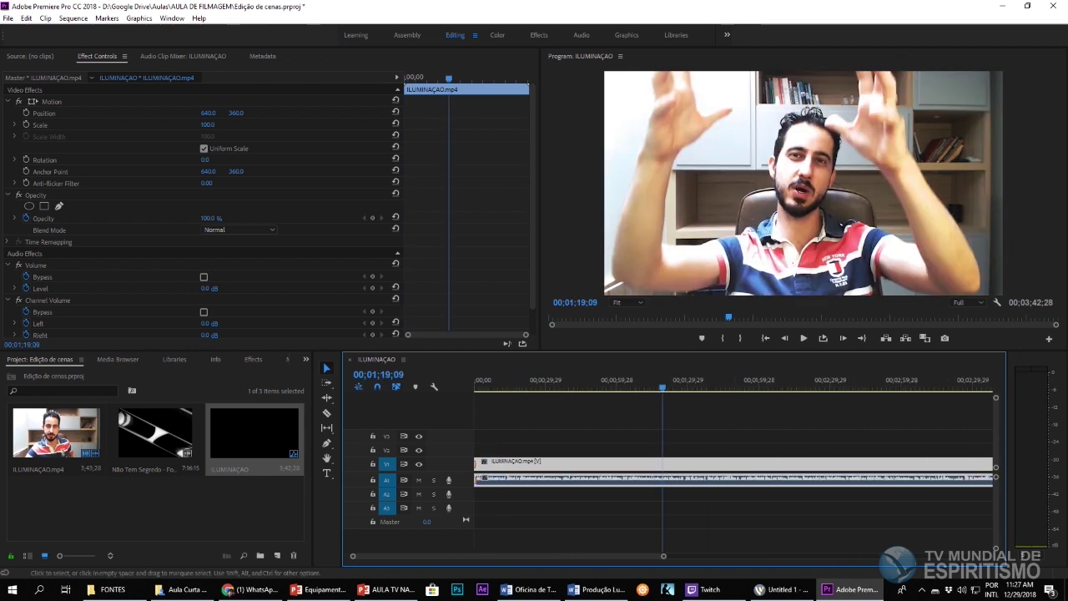
{"action": "key", "text": "minus"}
{"action": "key", "text": "space"}
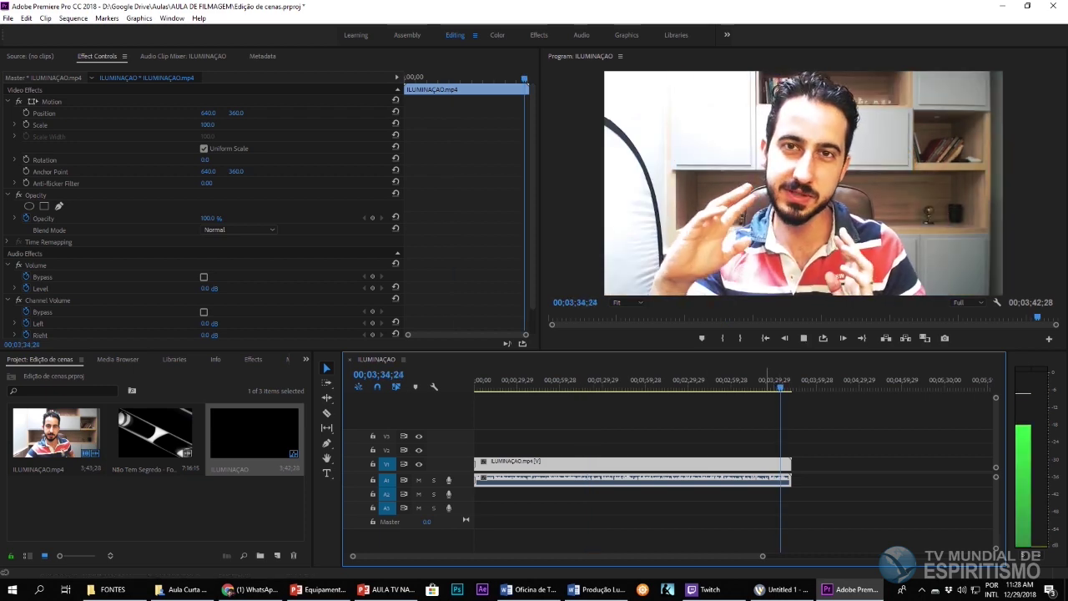
{"action": "key", "text": "space"}
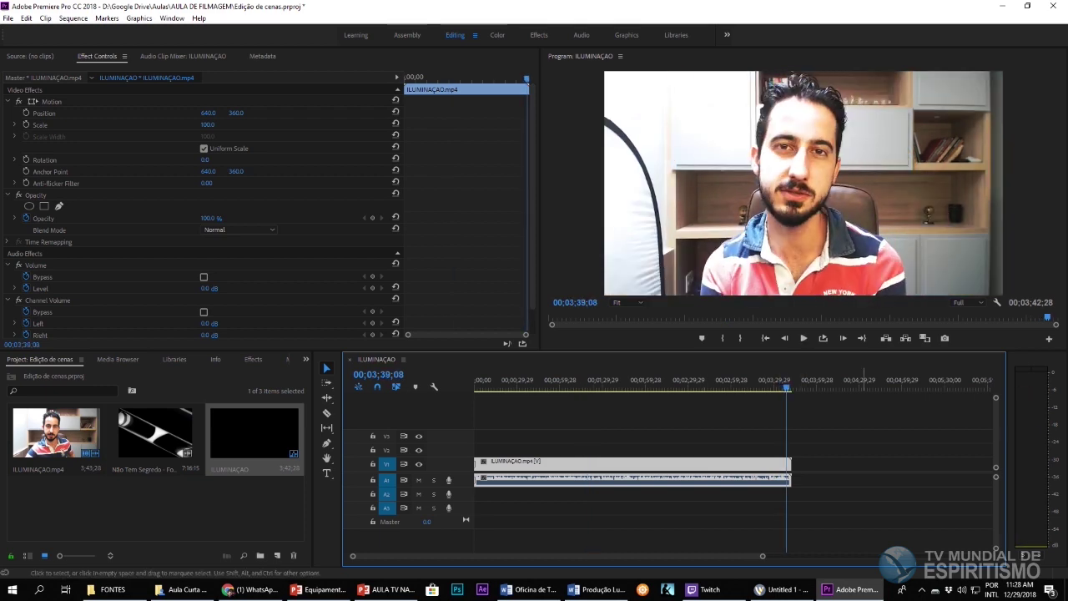
Step: Replay the final seconds of ILUMINAÇÃO.mp4 from 00;03;39;08 to examine where the clip should end
{"action": "key", "text": "space"}
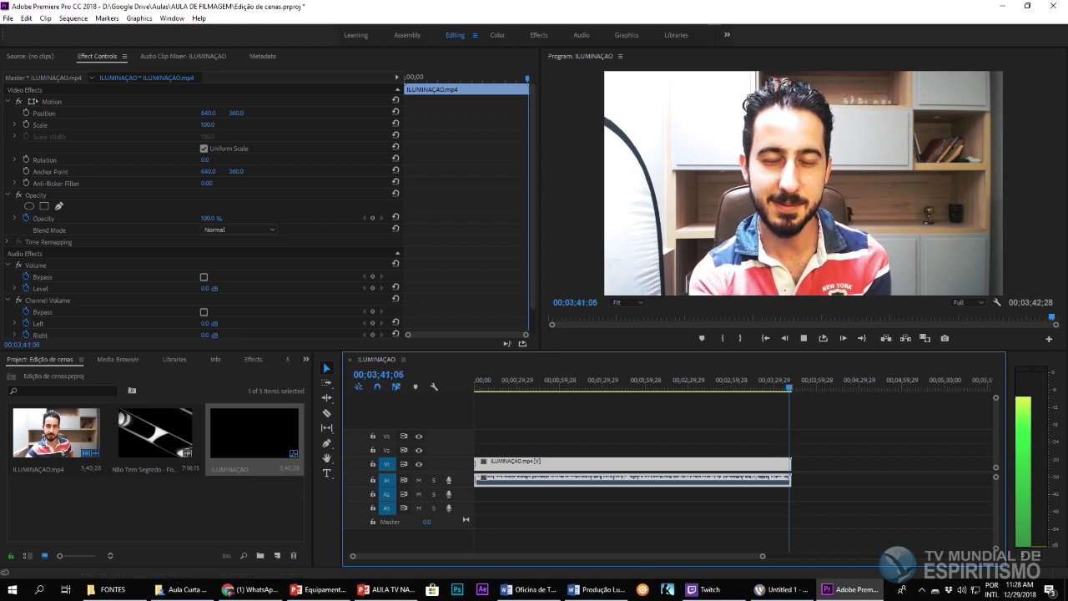
{"action": "key", "text": "space"}
{"action": "key", "text": "="}
{"action": "key", "text": "="}
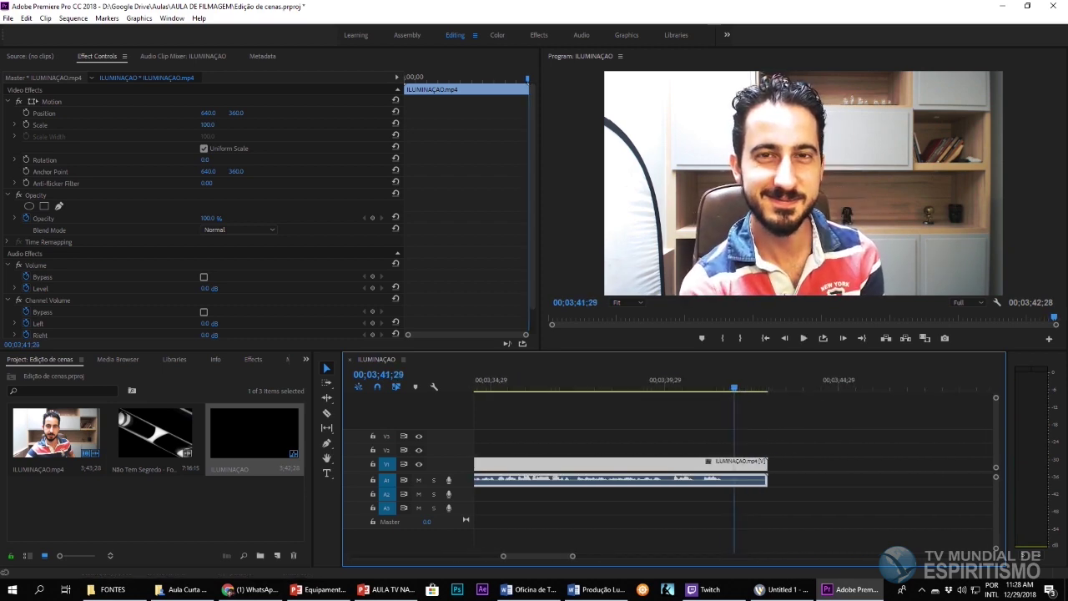
{"action": "key", "text": "space"}
{"action": "key", "text": "space"}
{"action": "key", "text": "backslash"}
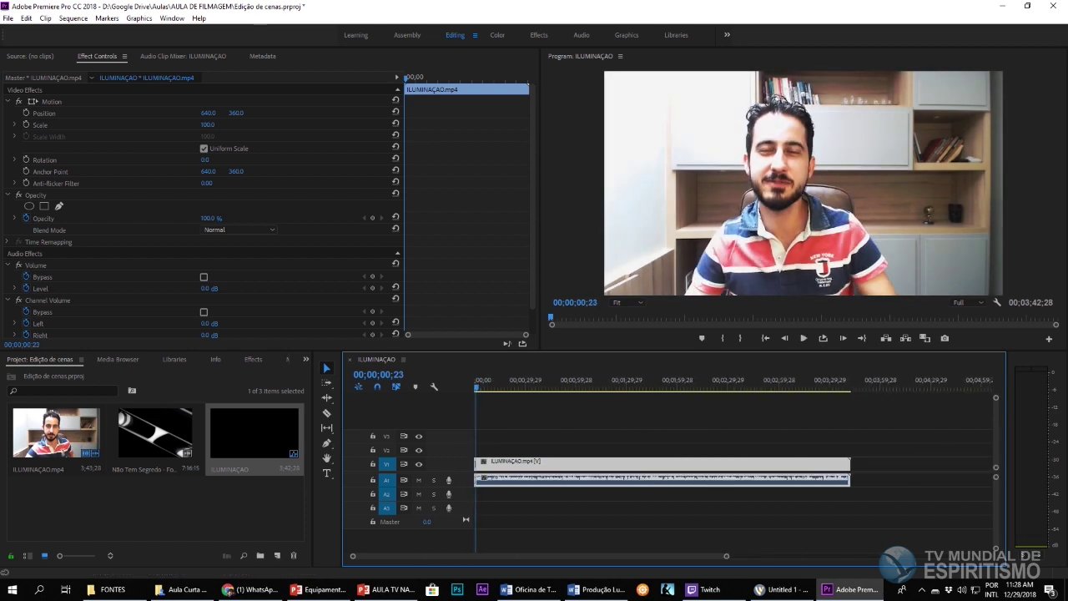
{"action": "left_click", "coordinate": [833, 386]}
{"action": "key", "text": "space"}
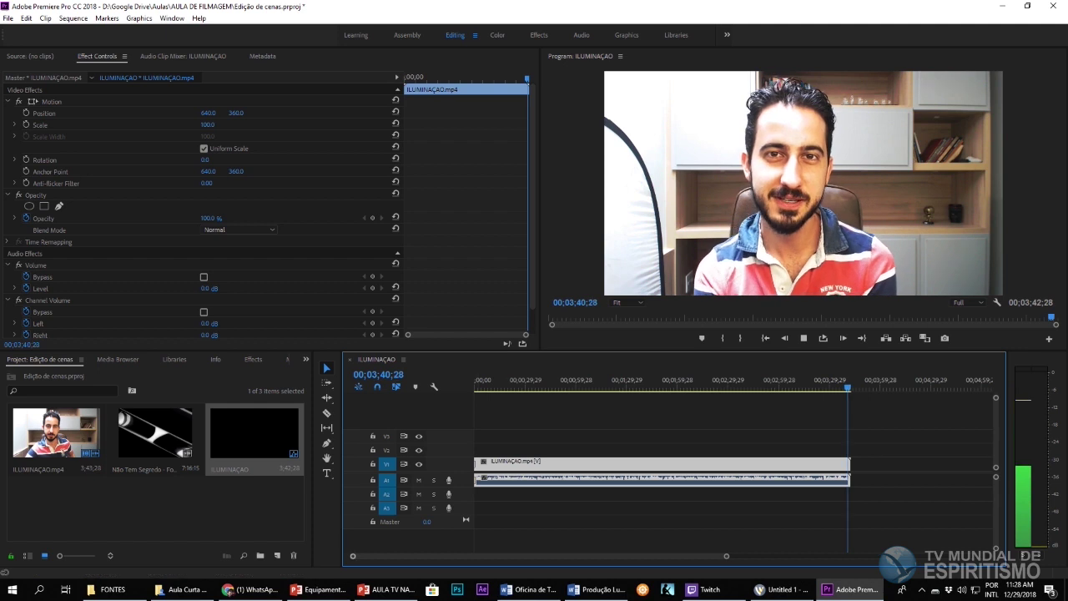
Step: Trim the end of the ILUMINAÇÃO.mp4 clip to 00;03;42;06 and apply the default transitions to that edge
{"action": "key", "text": "="}
{"action": "key", "text": "="}
{"action": "key", "text": "space"}
{"action": "left_click_drag", "start_coordinate": [765, 387], "coordinate": [758, 388]}
{"action": "key", "text": "space"}
{"action": "key", "text": "space"}
{"action": "left_click_drag", "start_coordinate": [797, 465], "coordinate": [771, 464]}
{"action": "right_click", "coordinate": [769, 461]}
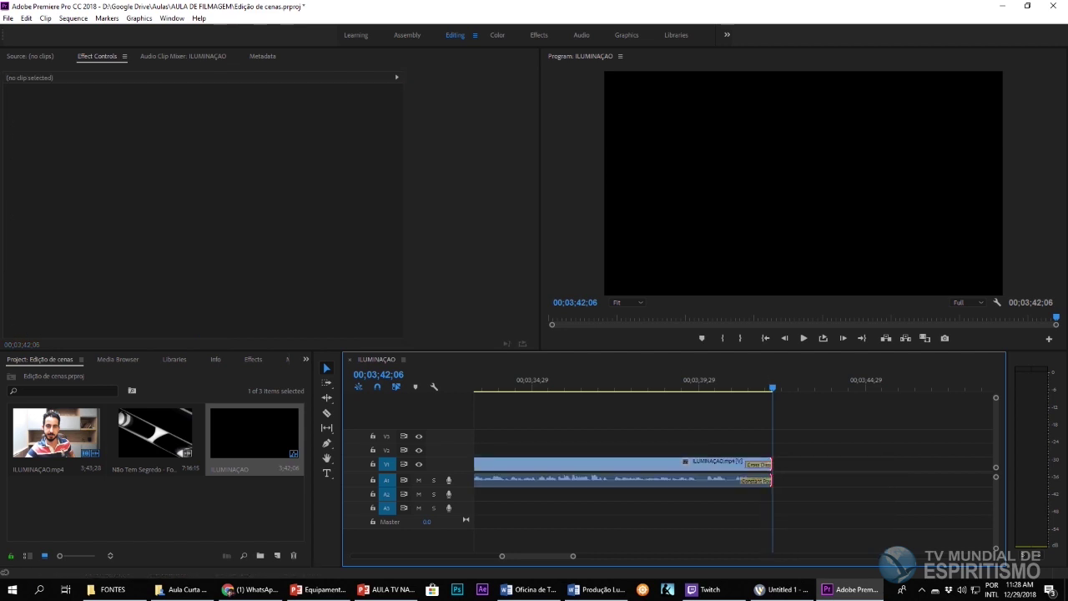
Step: Play the closing transition at the end of the ILUMINAÇÃO.mp4 clip
{"action": "left_click", "coordinate": [734, 387]}
{"action": "key", "text": "space"}
{"action": "key", "text": "space"}
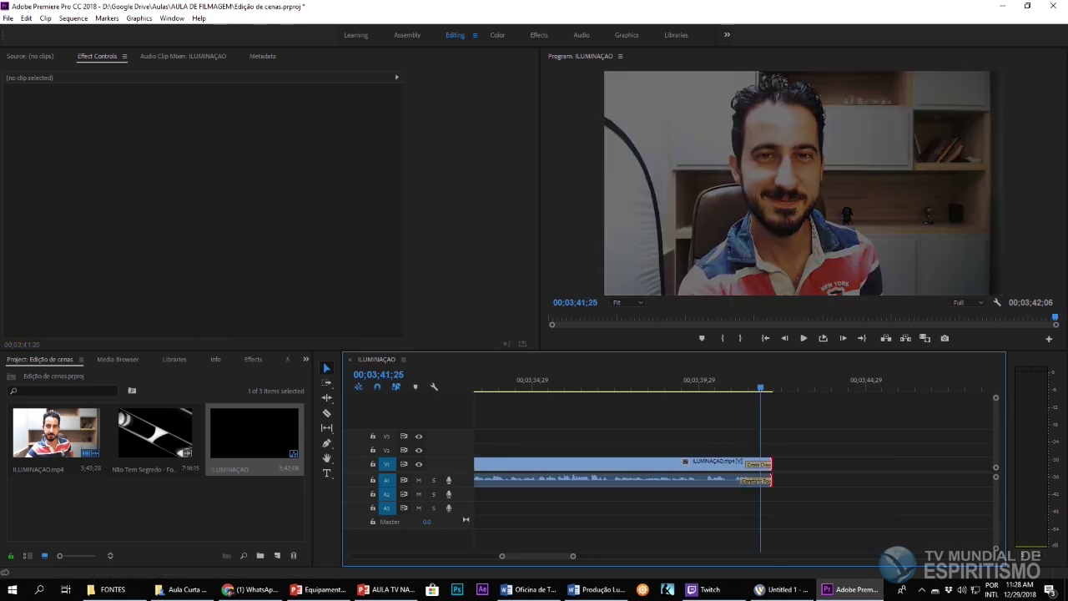
Step: Add the Não Tem Segredo - Fotografia.mp4 clip to V1 and move it flush against the end of ILUMINAÇÃO.mp4
{"action": "key", "text": "minus"}
{"action": "key", "text": "minus"}
{"action": "key", "text": "minus"}
{"action": "key", "text": "minus"}
{"action": "key", "text": "minus"}
{"action": "key", "text": "minus"}
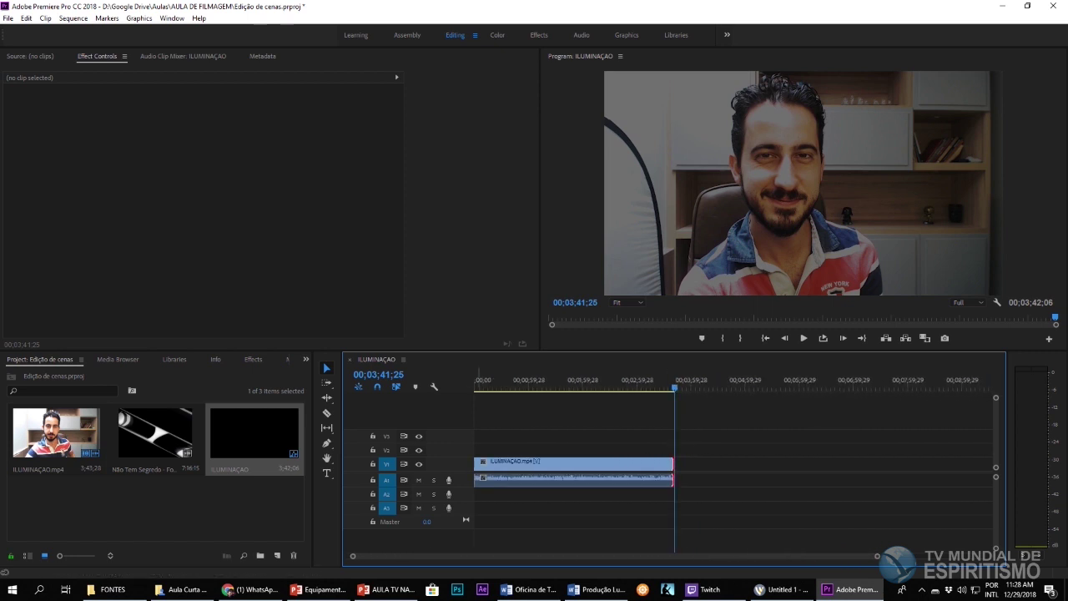
{"action": "left_click_drag", "start_coordinate": [155, 434], "coordinate": [689, 464]}
{"action": "left_click", "coordinate": [693, 387]}
{"action": "mouse_move", "coordinate": [692, 387]}
{"action": "left_mouse_down"}
{"action": "mouse_move", "coordinate": [705, 387]}
{"action": "mouse_move", "coordinate": [689, 387]}
{"action": "left_mouse_up"}
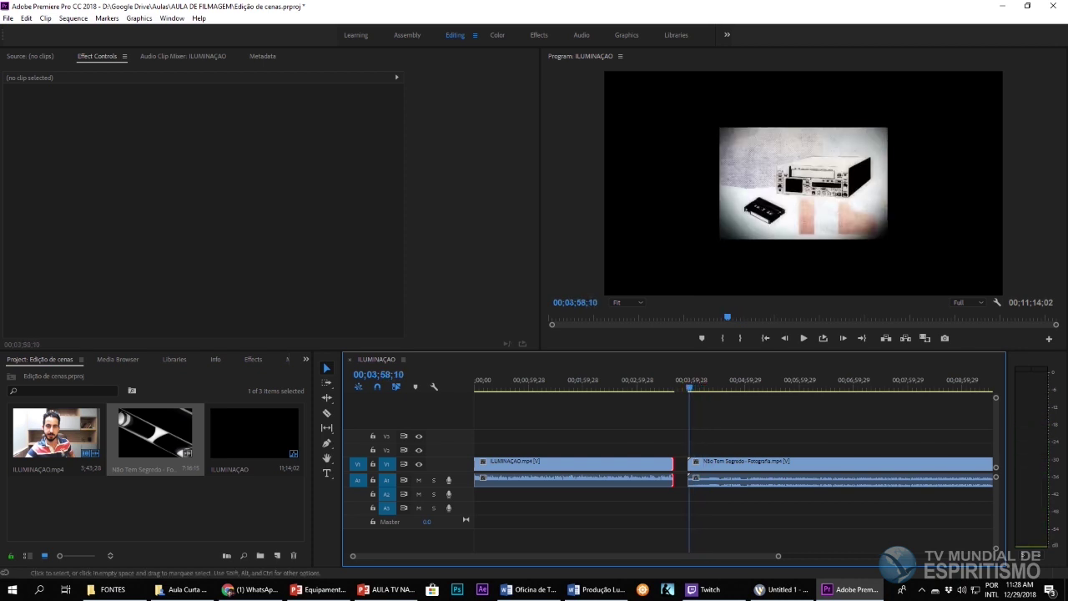
{"action": "left_click_drag", "start_coordinate": [709, 467], "coordinate": [696, 468]}
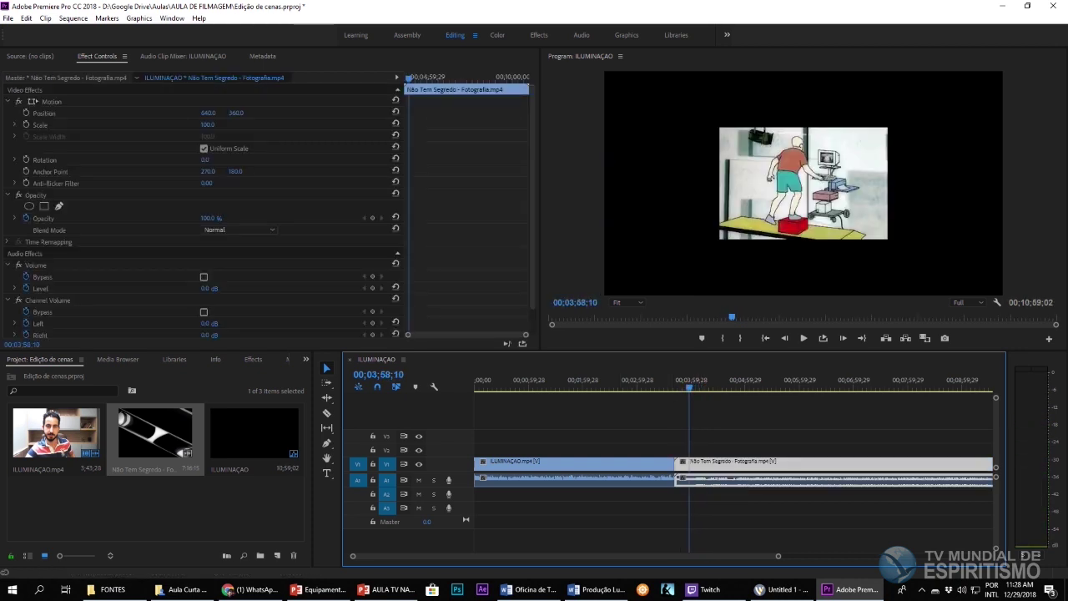
Step: Scale the Não Tem Segredo - Fotografia.mp4 clip to 238 so it fills the frame, and play part of it
{"action": "left_click", "coordinate": [207, 124]}
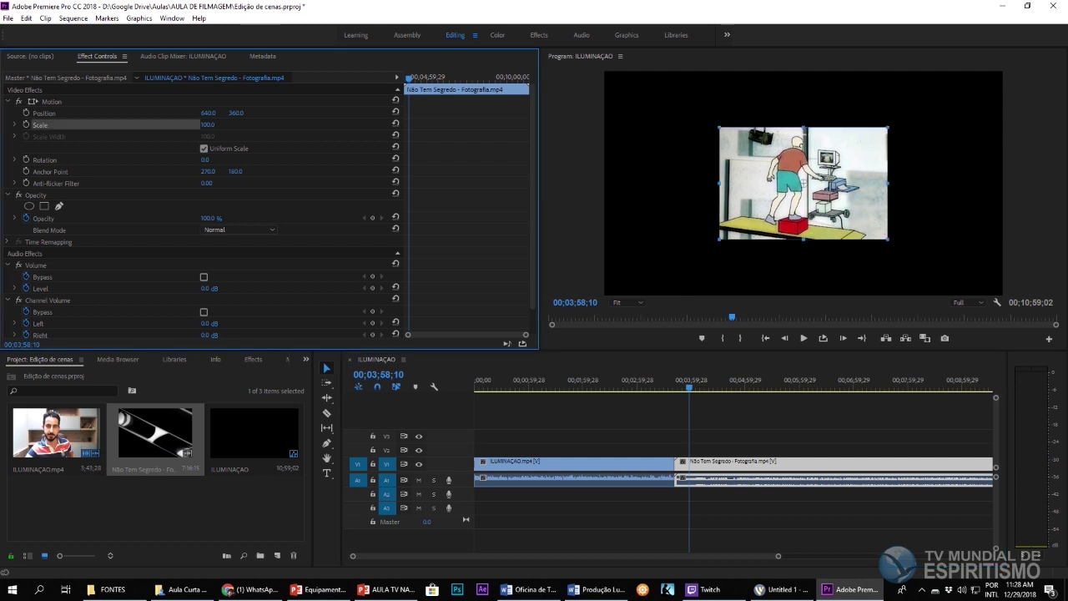
{"action": "left_click_drag", "start_coordinate": [208, 124], "coordinate": [234, 125]}
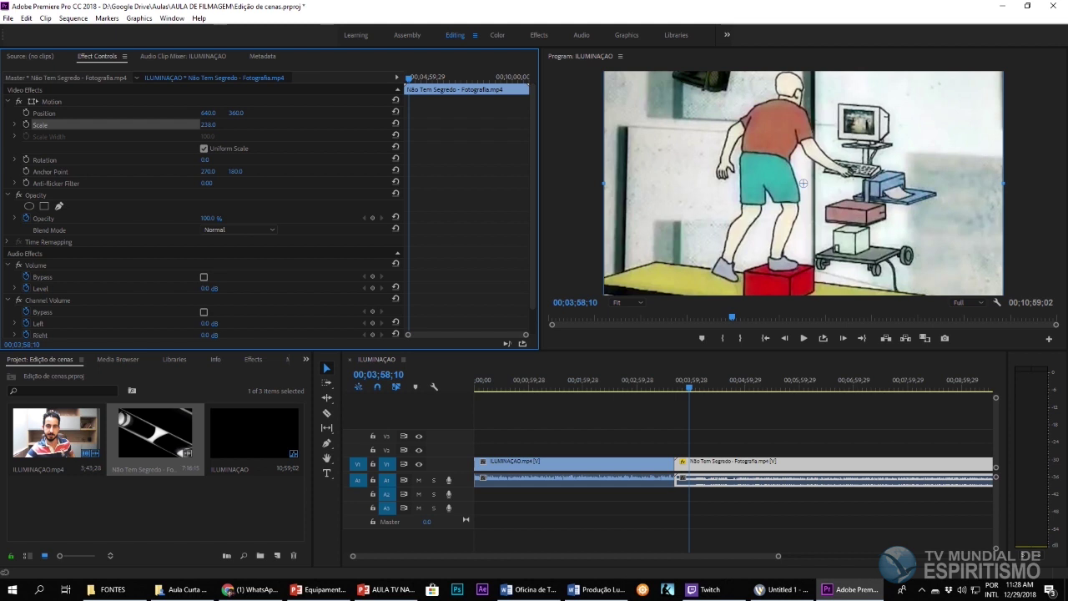
{"action": "left_click", "coordinate": [648, 382]}
{"action": "left_click", "coordinate": [691, 381]}
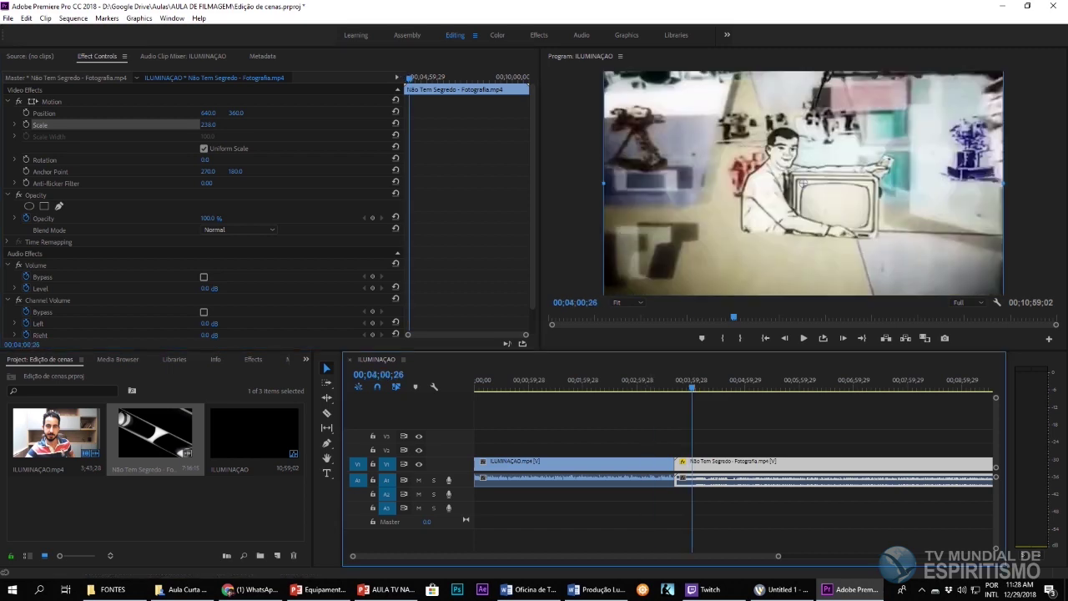
{"action": "key", "text": "space"}
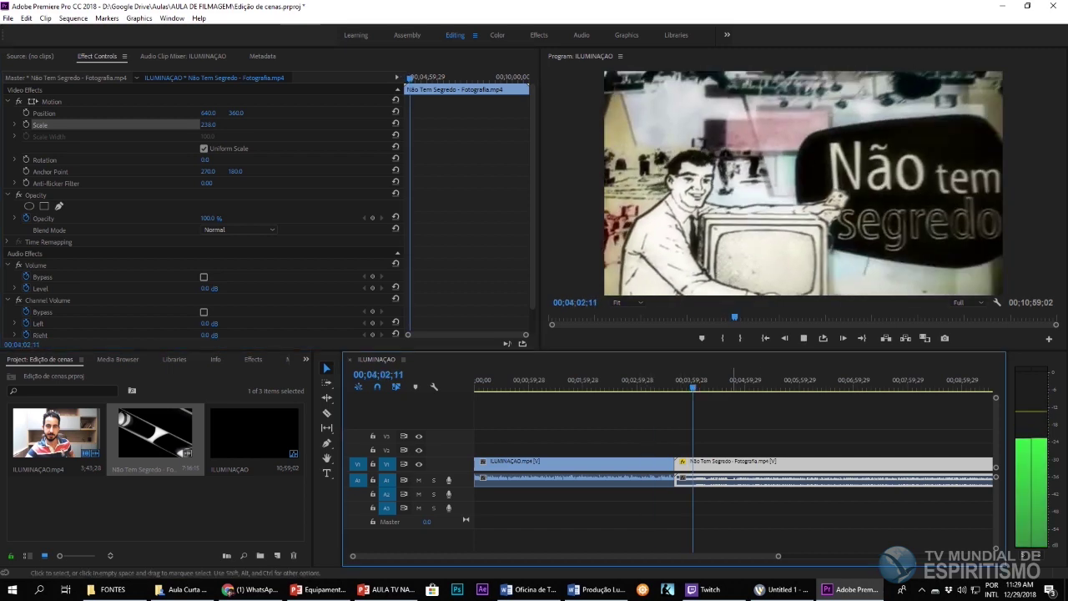
{"action": "key", "text": "space"}
Step: Apply the default transitions to the cut between the two clips and inspect the Cross Dissolve's settings
{"action": "left_click", "coordinate": [676, 472]}
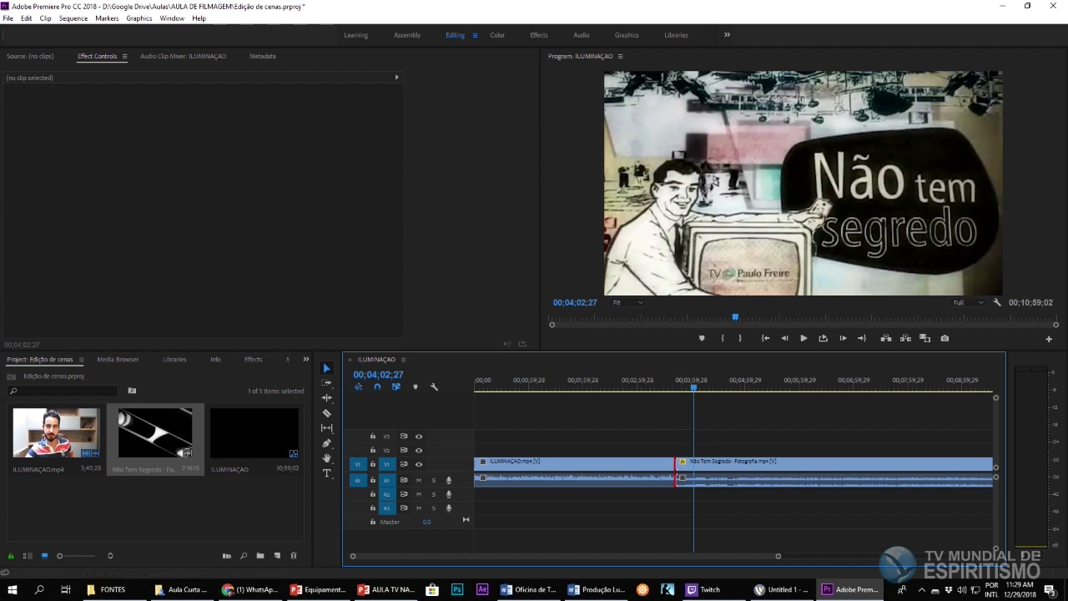
{"action": "key", "text": "="}
{"action": "key", "text": "="}
{"action": "key", "text": "="}
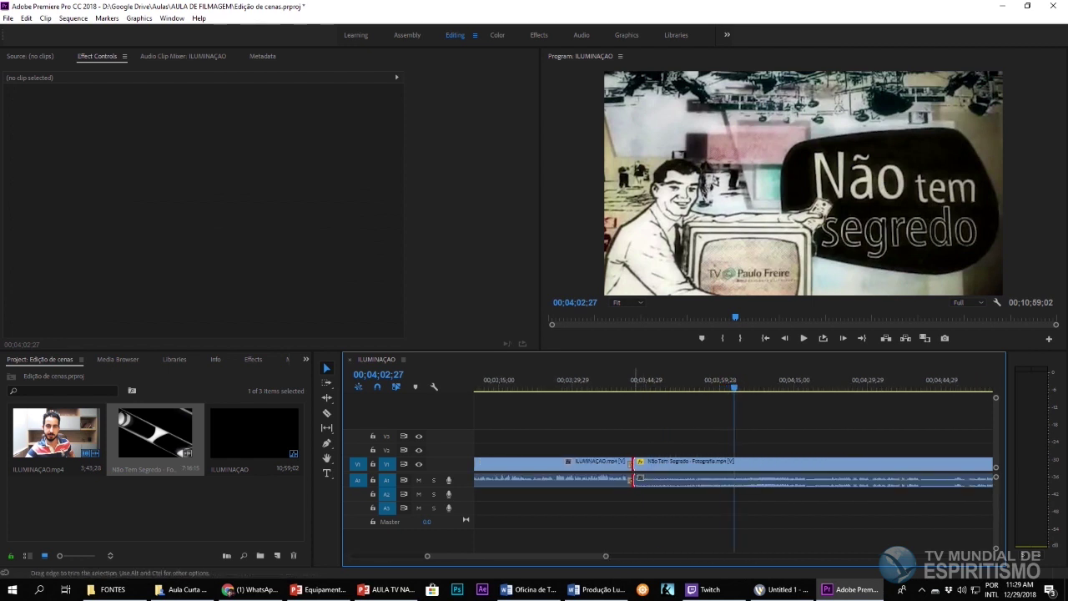
{"action": "right_click", "coordinate": [633, 461]}
{"action": "left_click", "coordinate": [667, 534]}
{"action": "left_click", "coordinate": [633, 385]}
{"action": "left_click", "coordinate": [634, 463]}
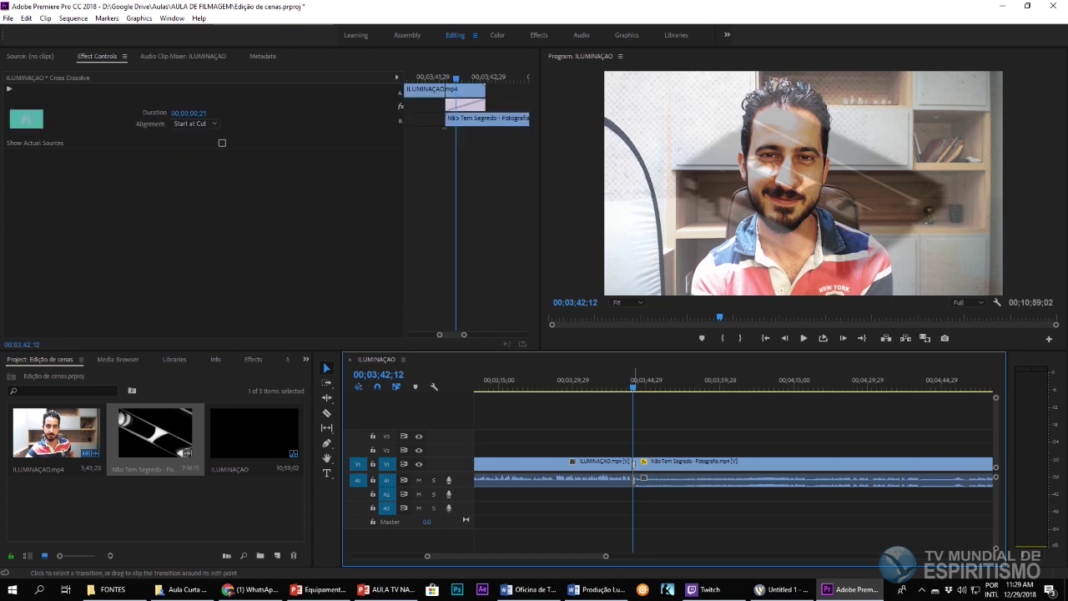
{"action": "mouse_move", "coordinate": [465, 106]}
{"action": "left_mouse_down"}
{"action": "mouse_move", "coordinate": [452, 106]}
{"action": "mouse_move", "coordinate": [465, 106]}
{"action": "left_mouse_up"}
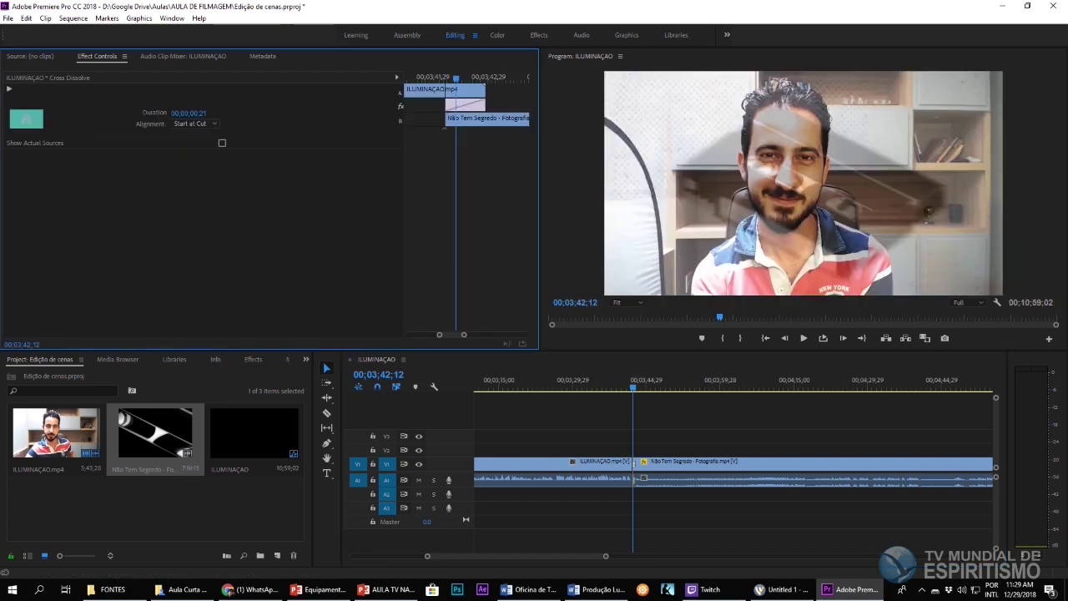
Step: Trim about one second off the start of Não Tem Segredo - Fotografia.mp4, keeping the clips adjoined, and apply default transitions at the cut
{"action": "mouse_move", "coordinate": [642, 477]}
{"action": "left_mouse_down"}
{"action": "mouse_move", "coordinate": [671, 472]}
{"action": "mouse_move", "coordinate": [636, 473]}
{"action": "left_mouse_up"}
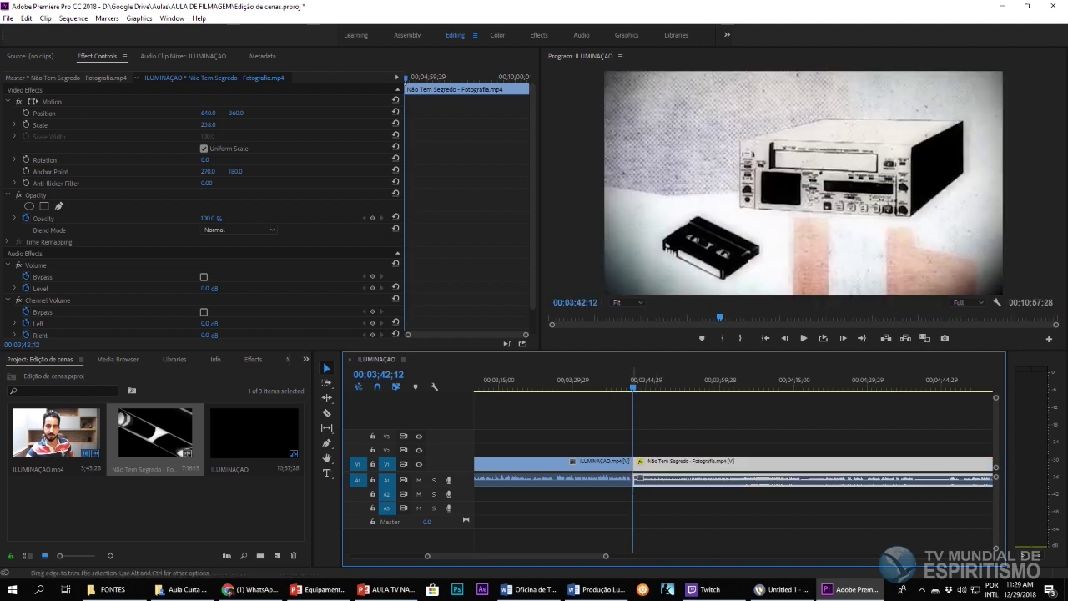
{"action": "right_click", "coordinate": [635, 477]}
{"action": "left_click", "coordinate": [684, 537]}
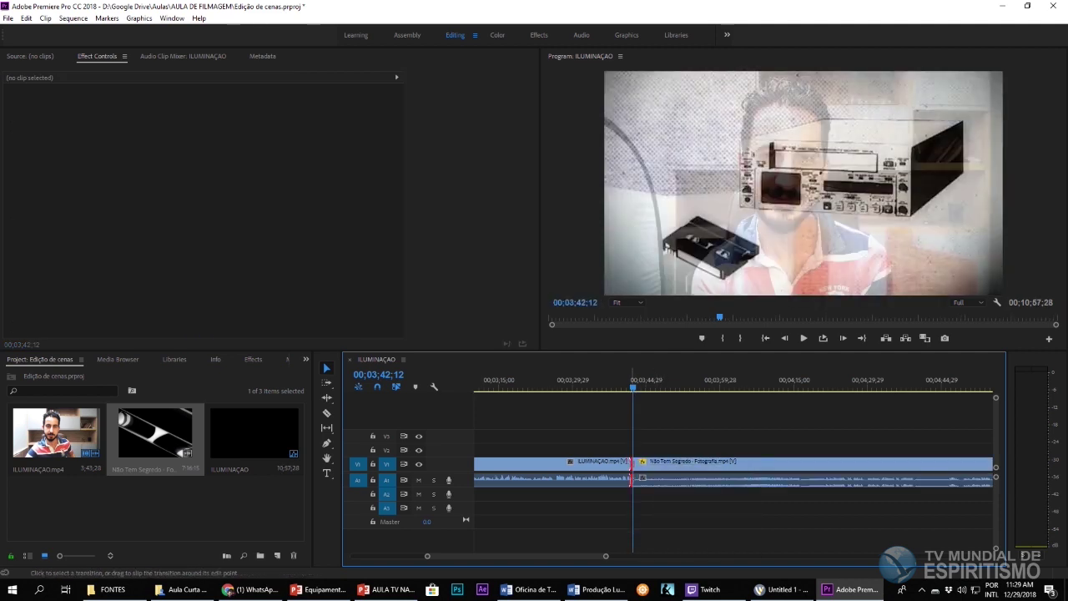
{"action": "left_click", "coordinate": [632, 464]}
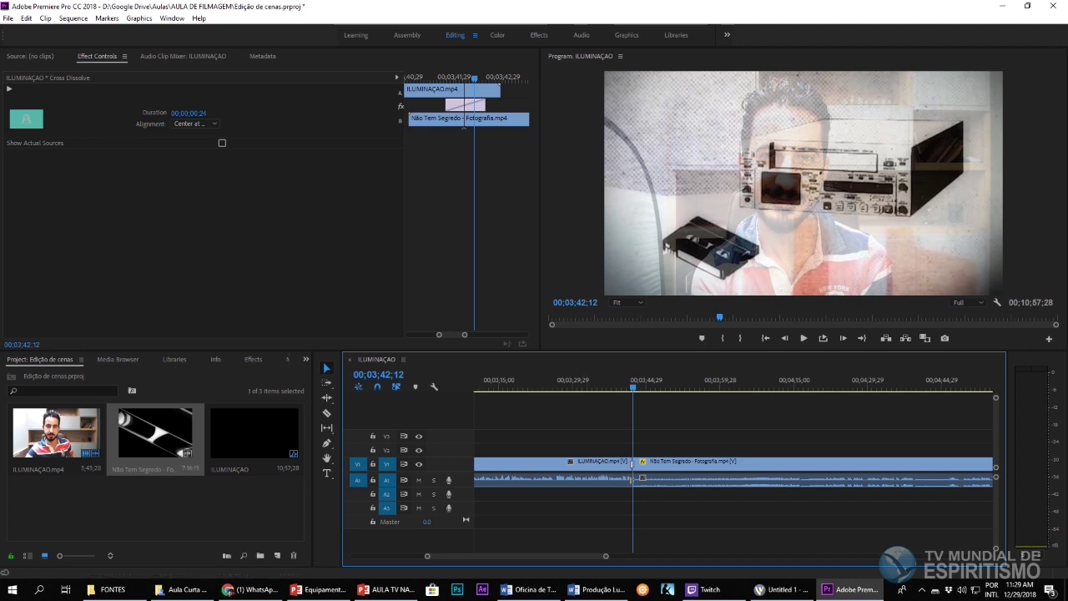
Step: Play the Cross Dissolve between the two clips up to 00;03;44;02
{"action": "left_click", "coordinate": [623, 387]}
{"action": "key", "text": "space"}
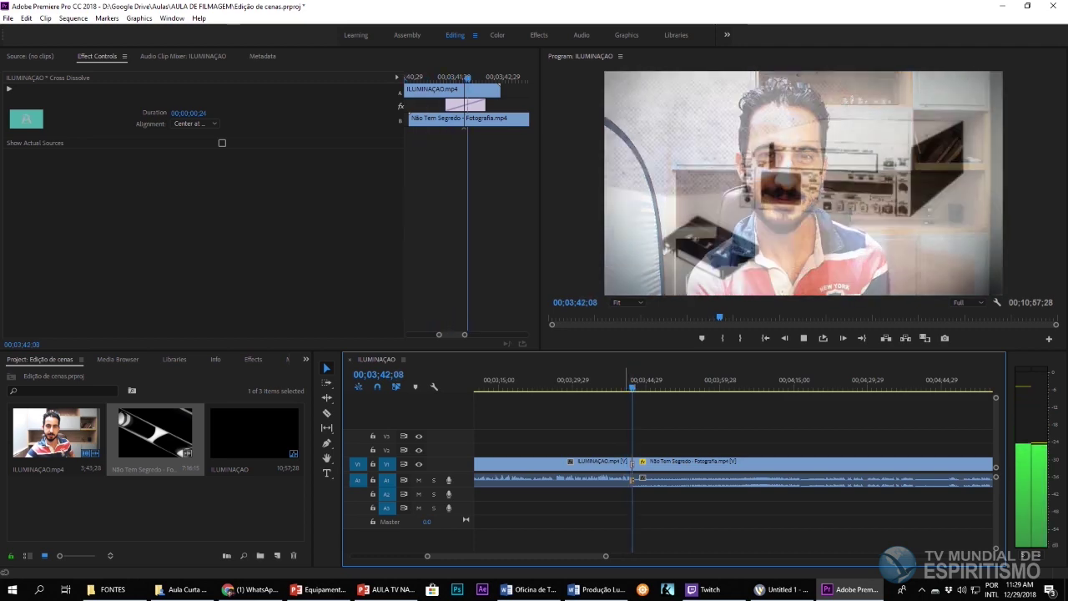
{"action": "key", "text": "space"}
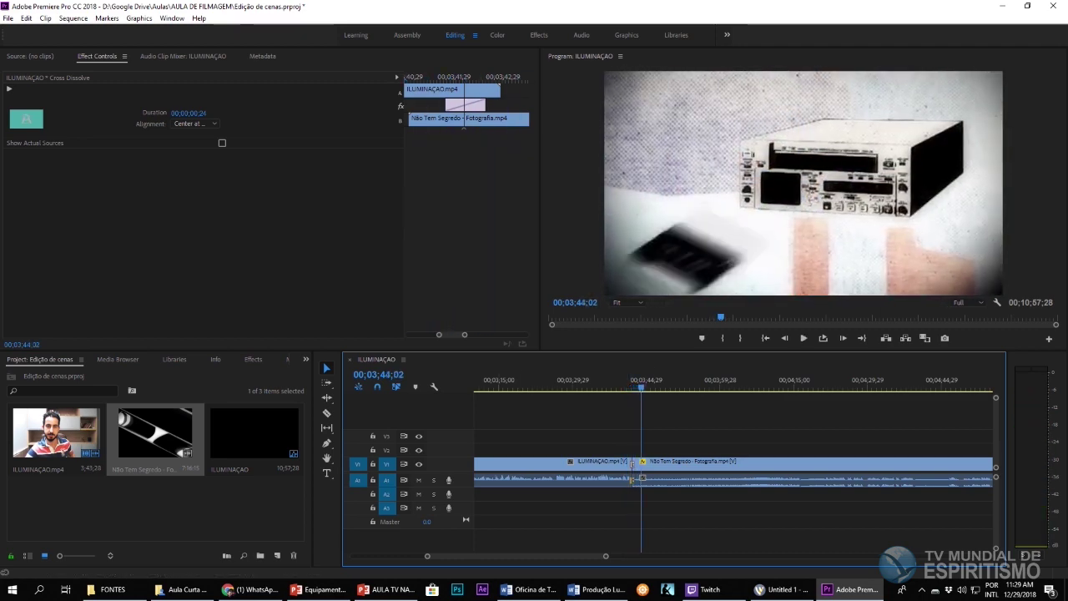
Step: Play the closing credits of the Não Tem Segredo - Fotografia.mp4 clip from around 00;10;51;11
{"action": "key", "text": "backslash"}
{"action": "key", "text": "End"}
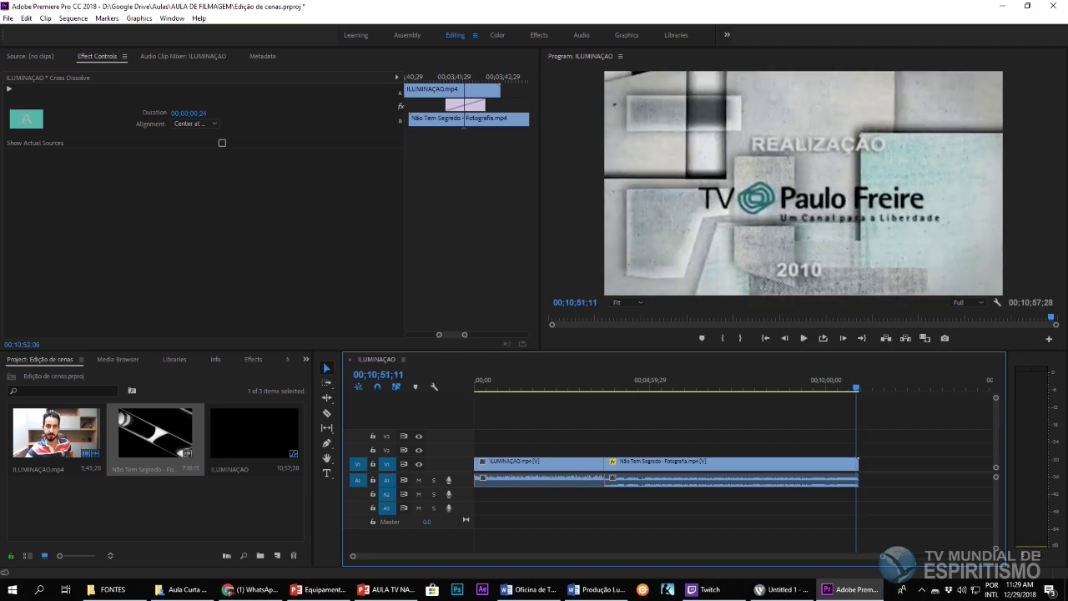
{"action": "left_click", "coordinate": [850, 387]}
{"action": "key", "text": "space"}
{"action": "left_click", "coordinate": [855, 387]}
{"action": "key", "text": "space"}
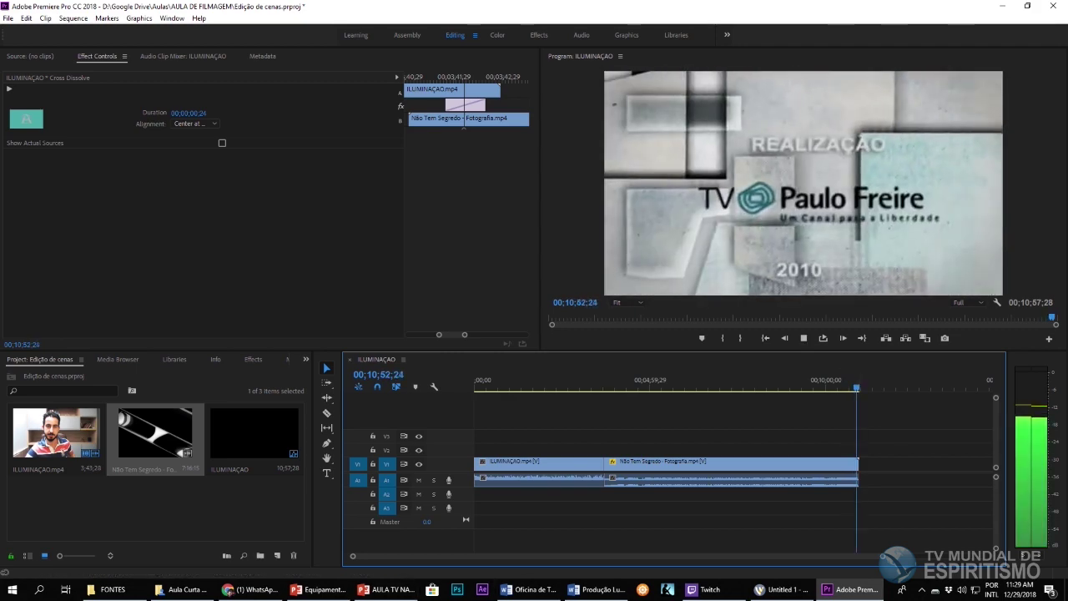
Step: Trim the end of the Não Tem Segredo - Fotografia.mp4 clip to 00;10;56;16 and apply the default transitions to that edge
{"action": "key", "text": "equal"}
{"action": "key", "text": "equal"}
{"action": "key", "text": "equal"}
{"action": "key", "text": "equal"}
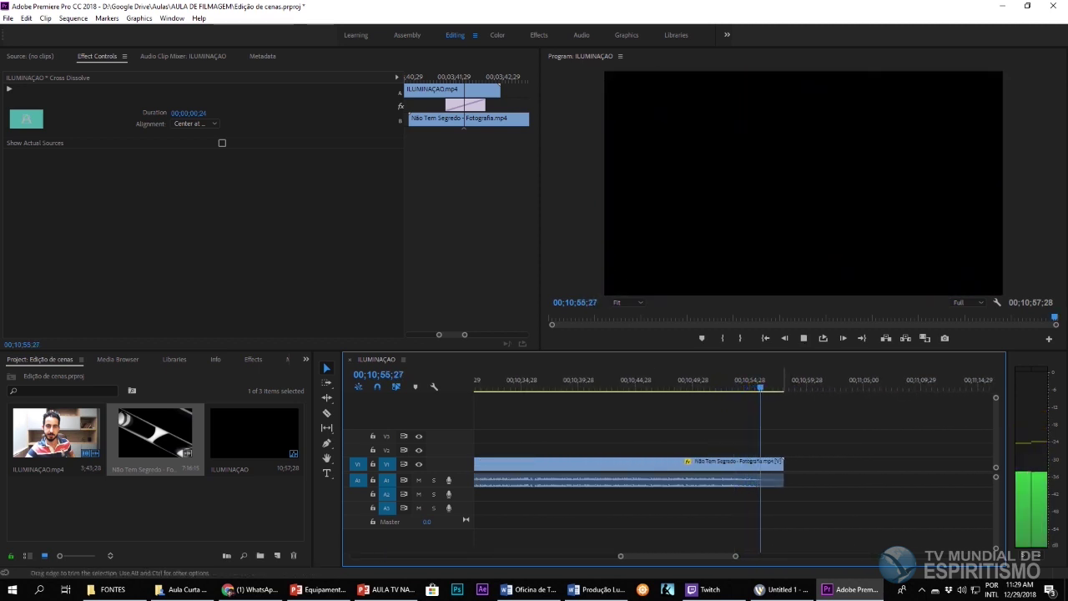
{"action": "left_click_drag", "start_coordinate": [782, 464], "coordinate": [765, 464]}
{"action": "right_click", "coordinate": [765, 465]}
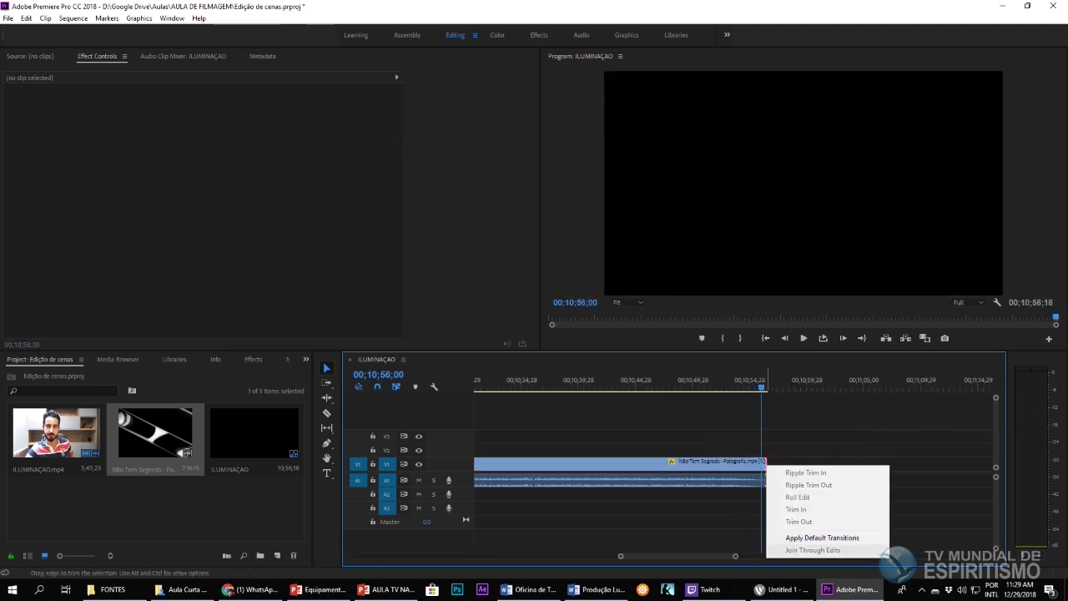
{"action": "left_click", "coordinate": [822, 538]}
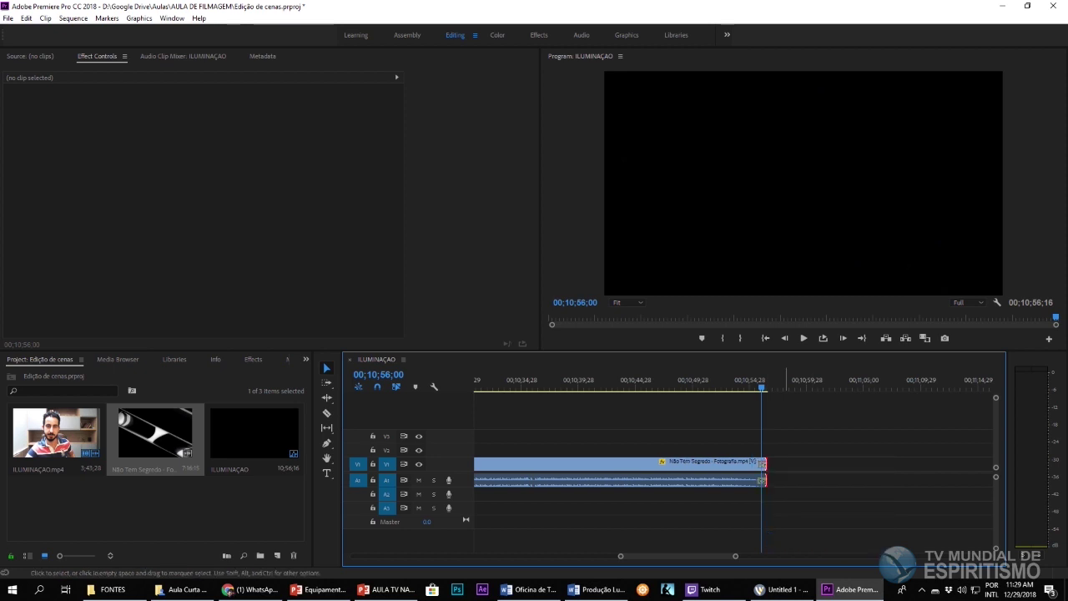
Step: Review the whole edited sequence with both clips in the timeline
{"action": "left_click_drag", "start_coordinate": [634, 556], "coordinate": [585, 556]}
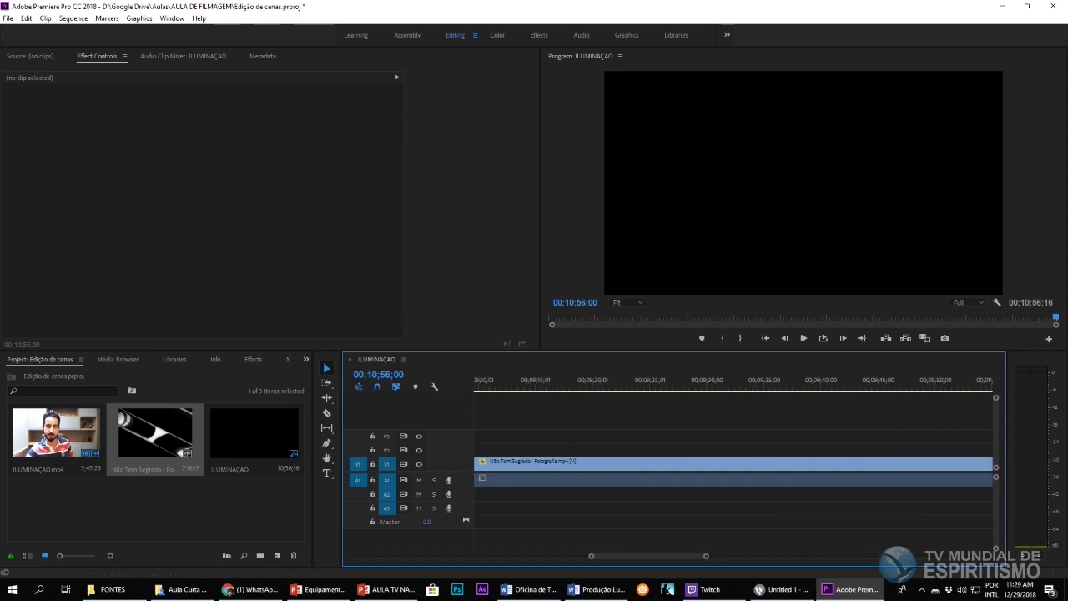
{"action": "key", "text": "minus"}
{"action": "key", "text": "minus"}
{"action": "key", "text": "minus"}
{"action": "key", "text": "minus"}
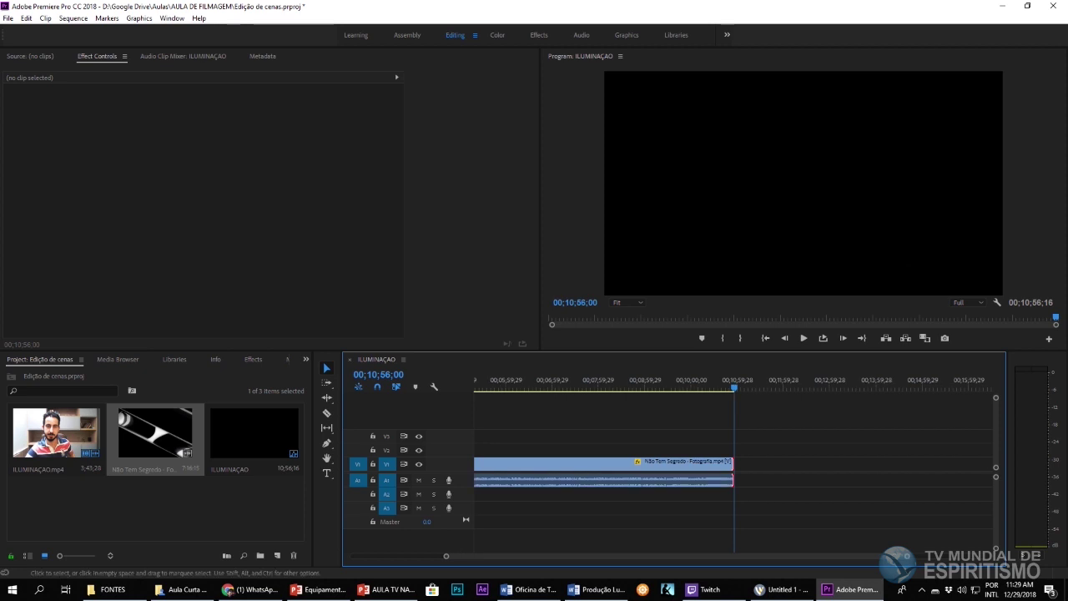
{"action": "key", "text": "backslash"}
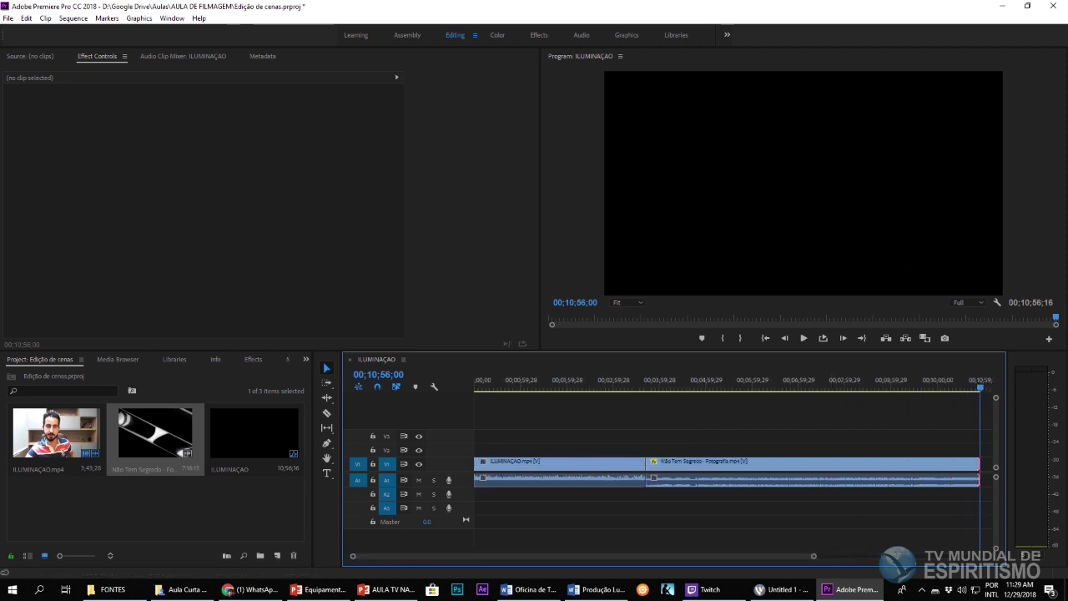
{"action": "left_click_drag", "start_coordinate": [817, 556], "coordinate": [830, 556]}
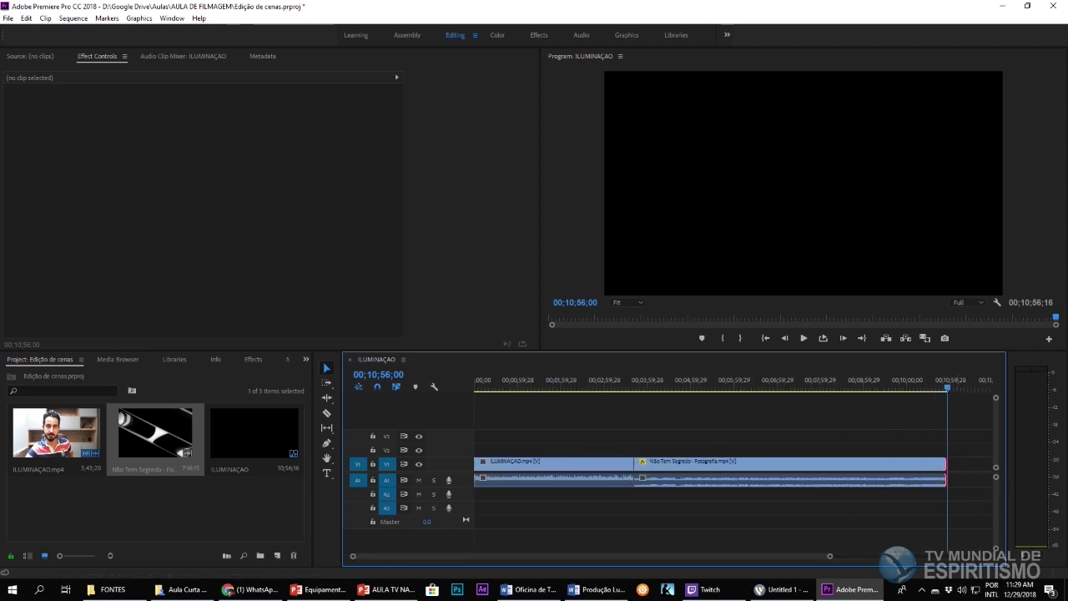
Step: Open the media export settings for the ILUMINAÇÃO sequence and choose H.264 as the format
{"action": "left_click", "coordinate": [9, 19]}
{"action": "key", "text": "Down"}
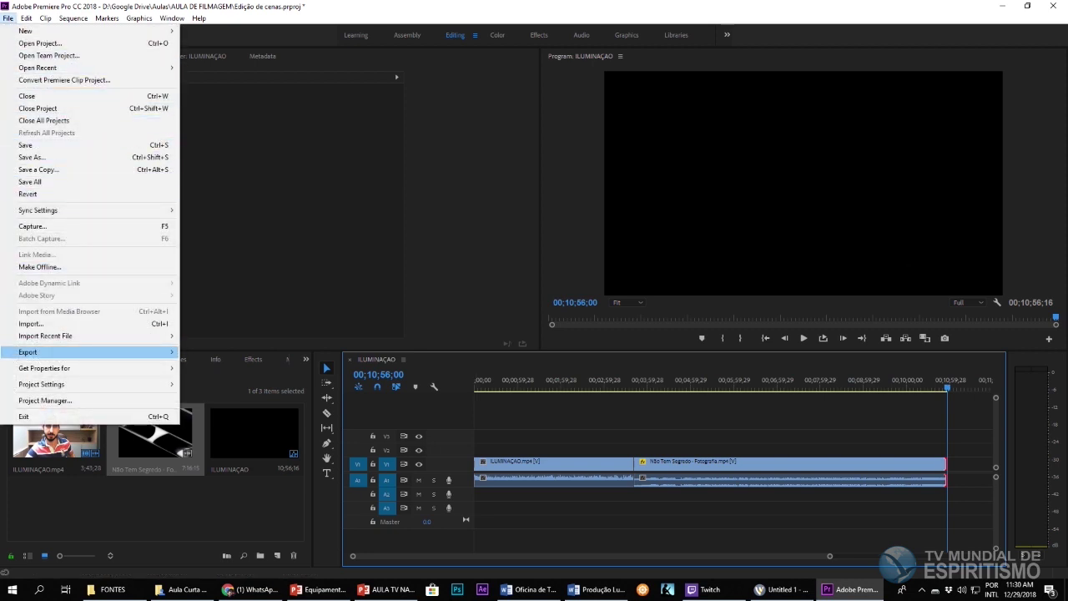
{"action": "mouse_move", "coordinate": [50, 352]}
{"action": "key", "text": "Down"}
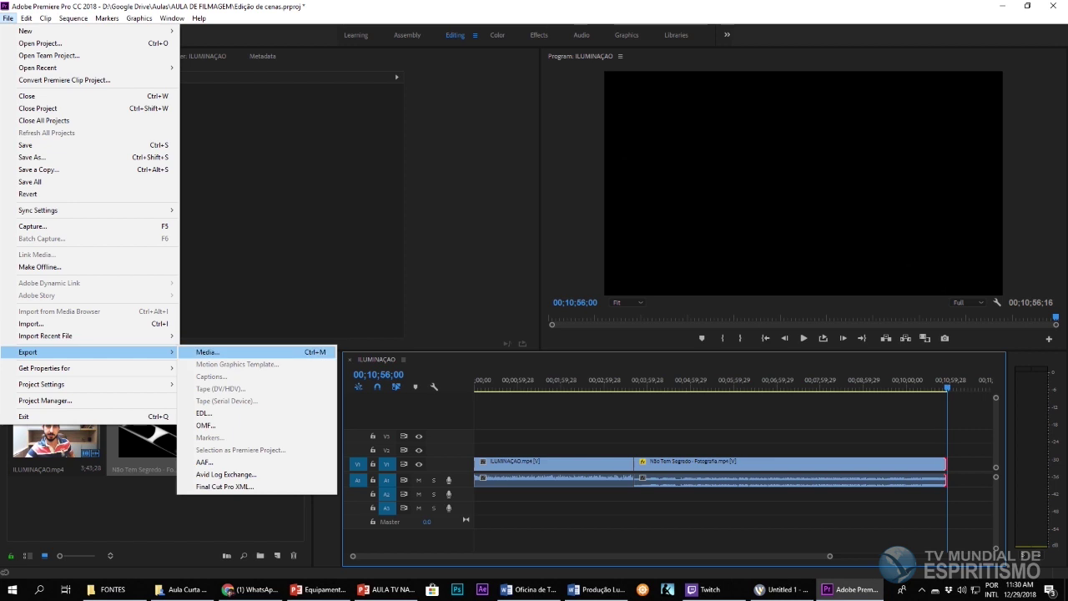
{"action": "key", "text": "Return"}
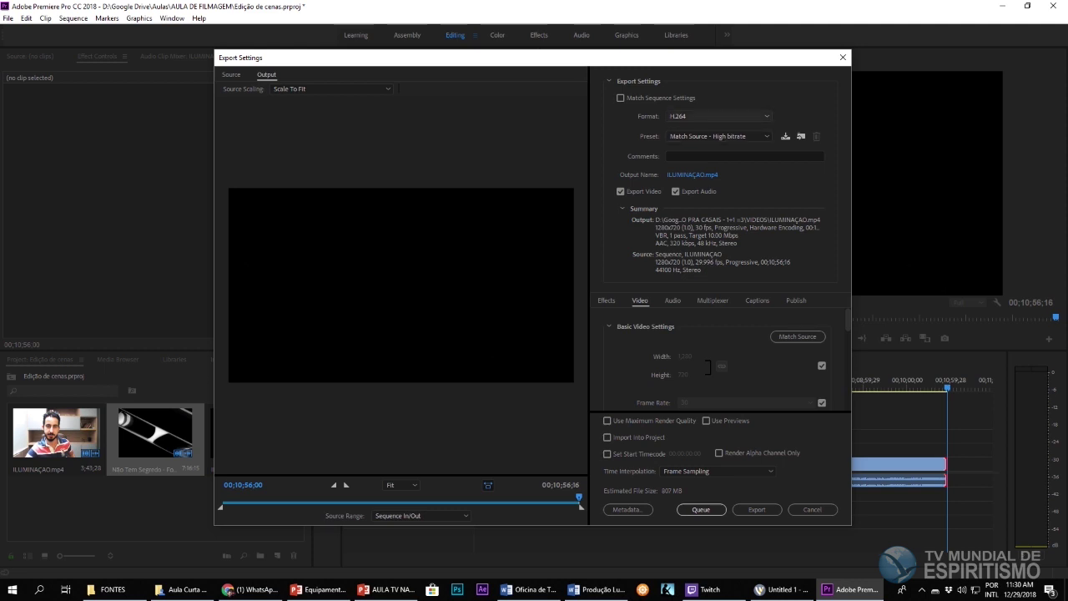
{"action": "left_click", "coordinate": [719, 116]}
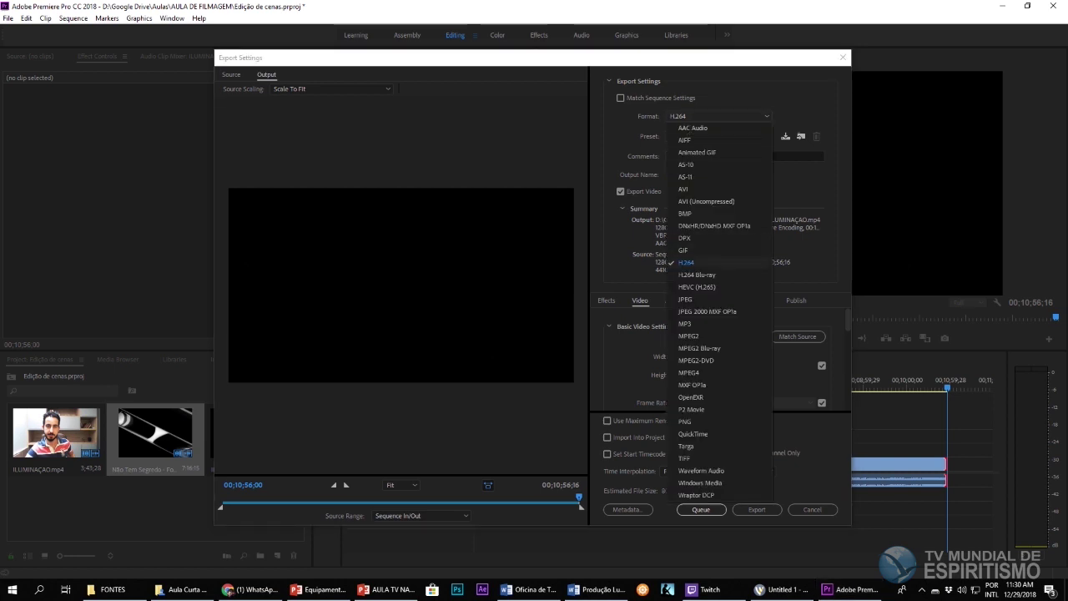
{"action": "left_click", "coordinate": [686, 262]}
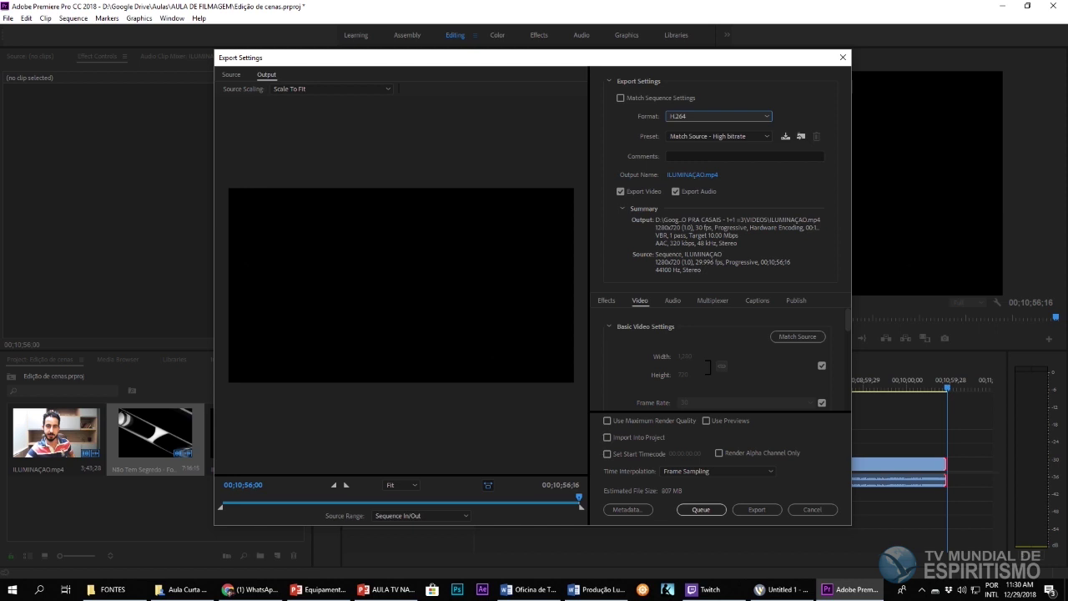
Step: Set the export file to AULA ILUMINAÇAO COMPLETA in the Google Drive folder Aulas > AULA DE FILMAGEM
{"action": "left_click", "coordinate": [692, 175]}
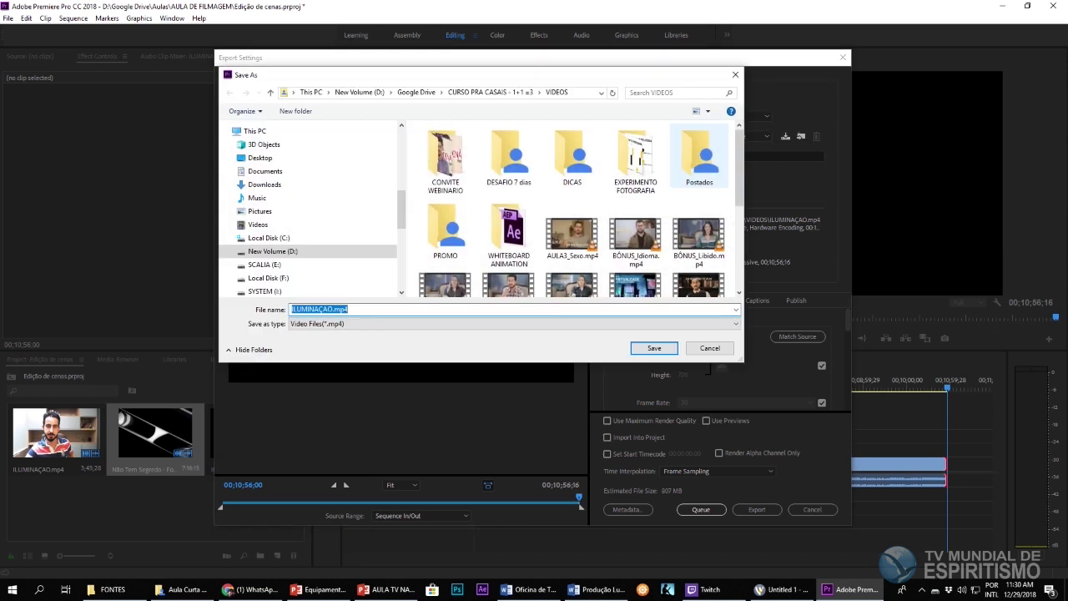
{"action": "left_click_drag", "start_coordinate": [401, 209], "coordinate": [401, 131]}
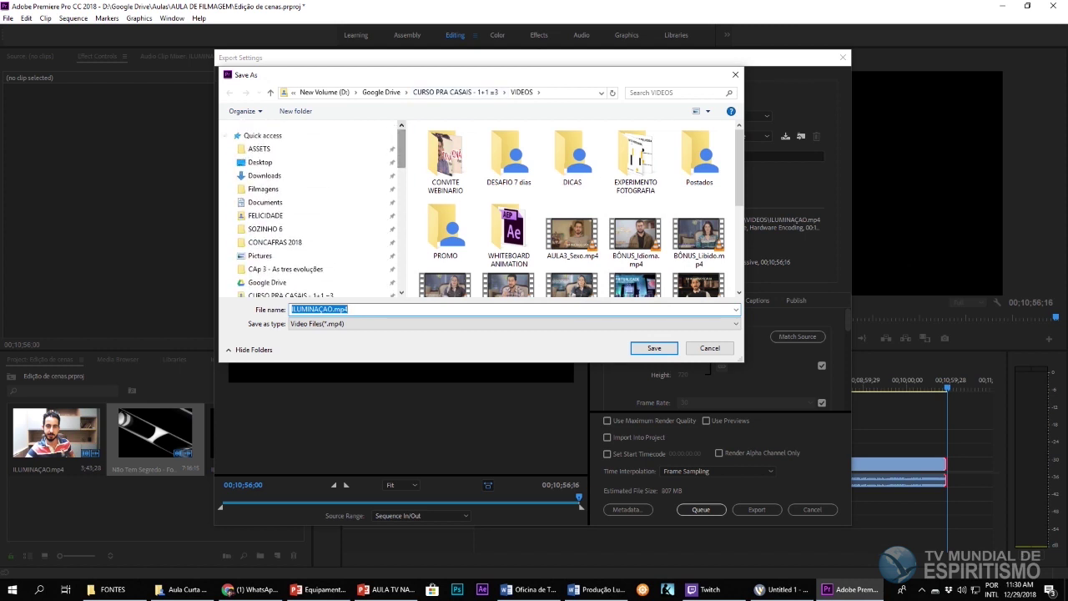
{"action": "scroll", "coordinate": [309, 208], "scroll_direction": "down", "scroll_amount": 1}
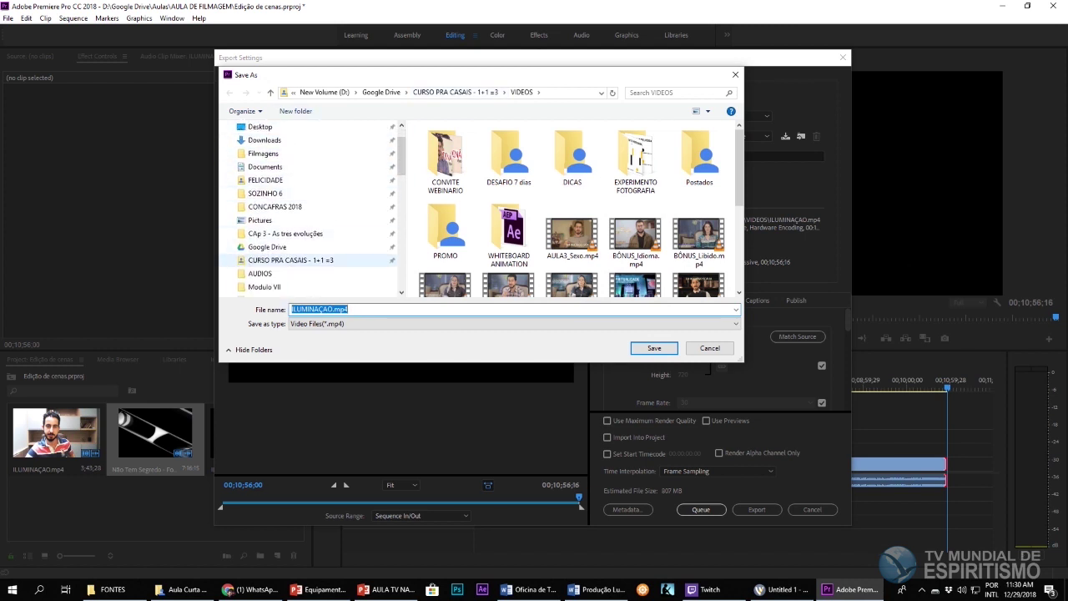
{"action": "left_click", "coordinate": [267, 246]}
{"action": "double_click", "coordinate": [442, 173]}
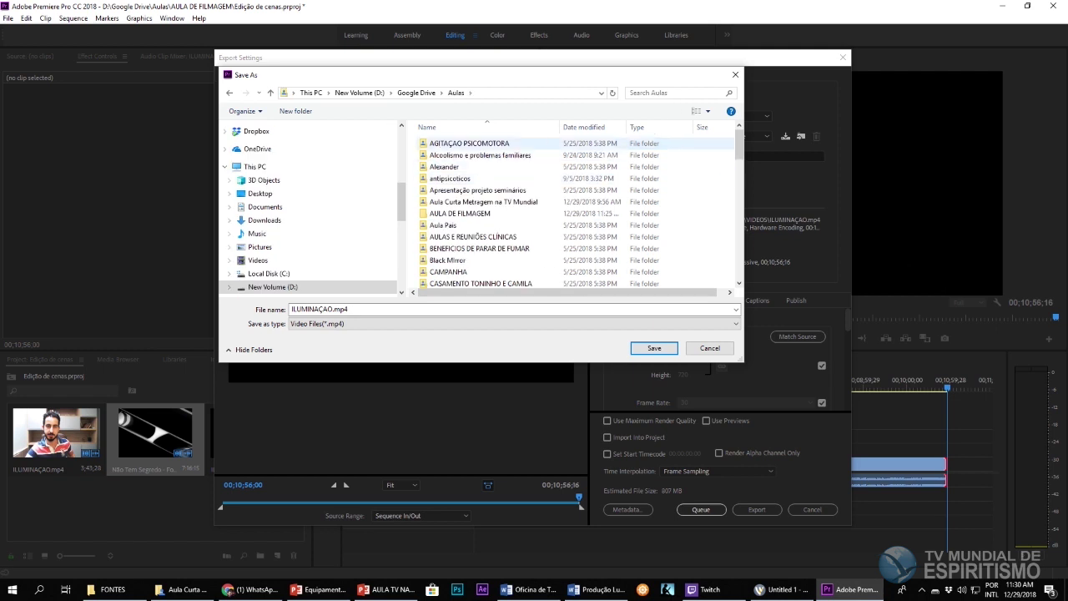
{"action": "double_click", "coordinate": [460, 213]}
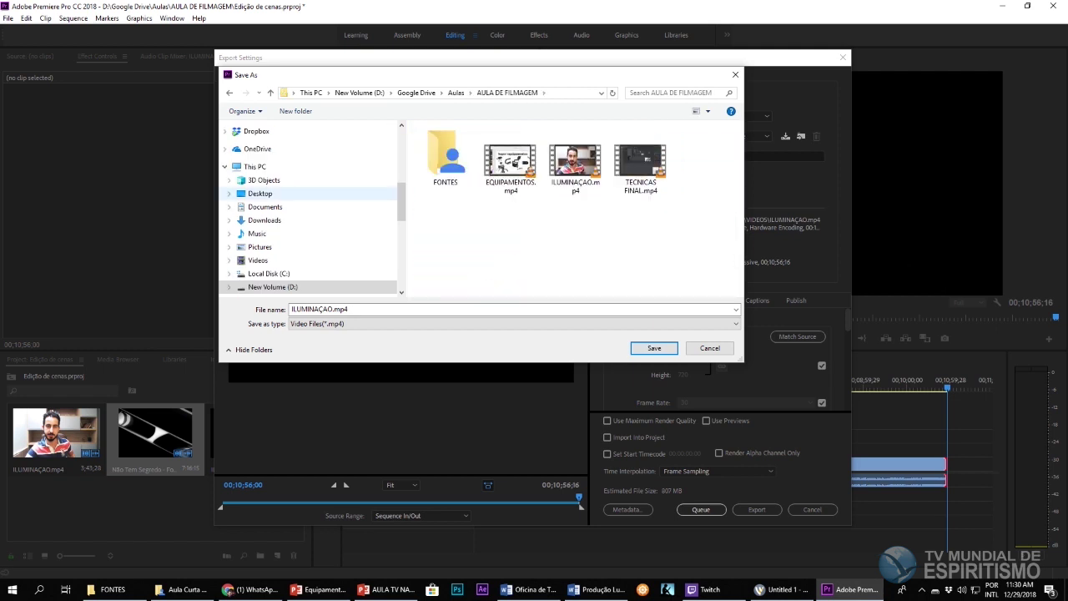
{"action": "left_click", "coordinate": [367, 310]}
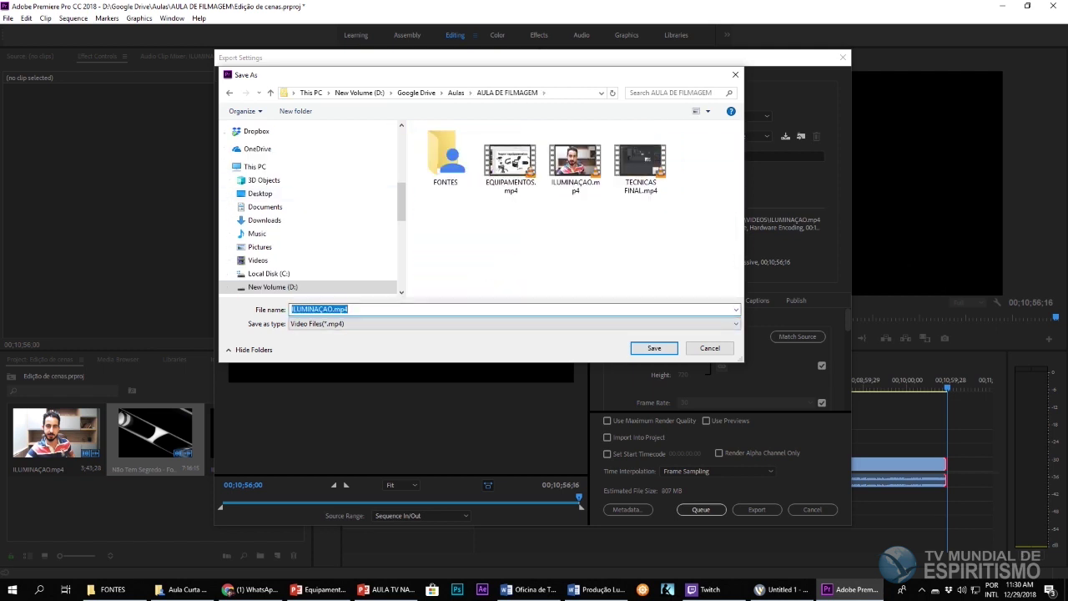
{"action": "type", "text": "AULA ILUMINAÇAO COMPLETA"}
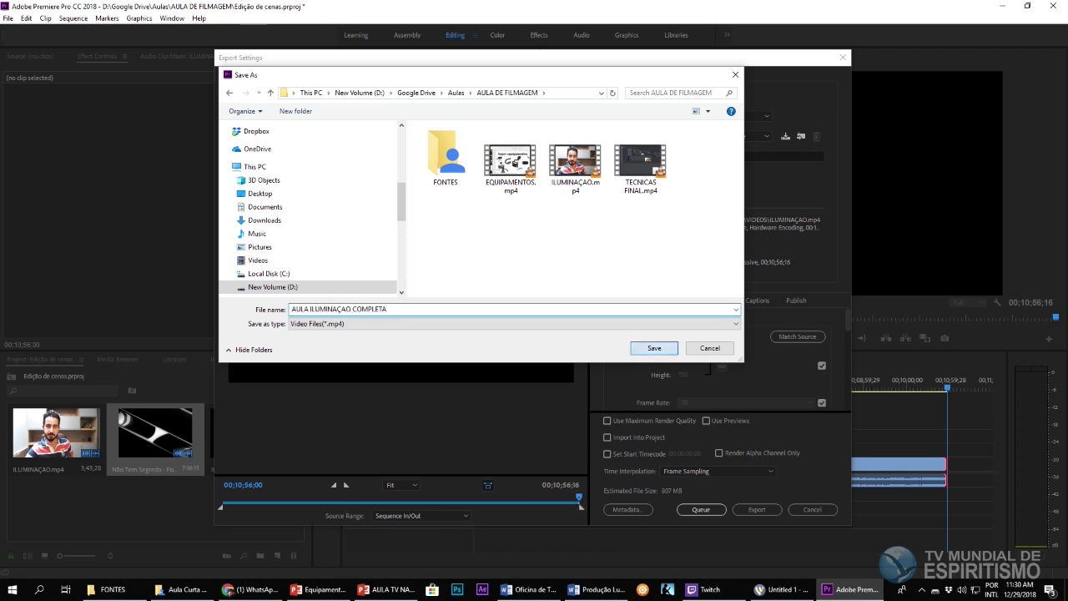
{"action": "key", "text": "Return"}
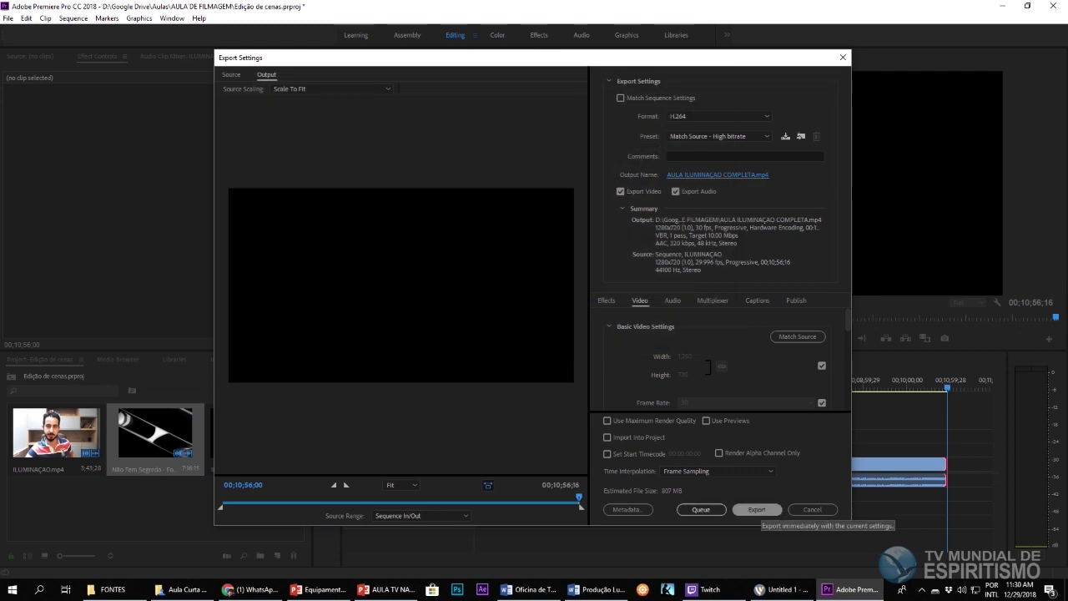
Step: Send the ILUMINAÇÃO export to the Adobe Media Encoder queue
{"action": "left_click", "coordinate": [755, 509]}
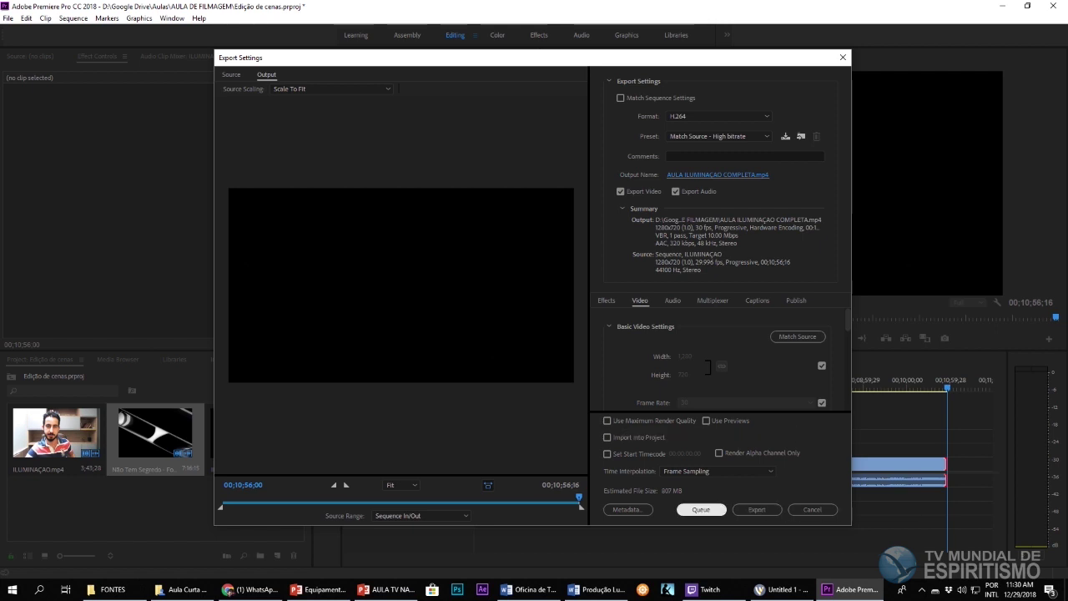
{"action": "left_click", "coordinate": [701, 509]}
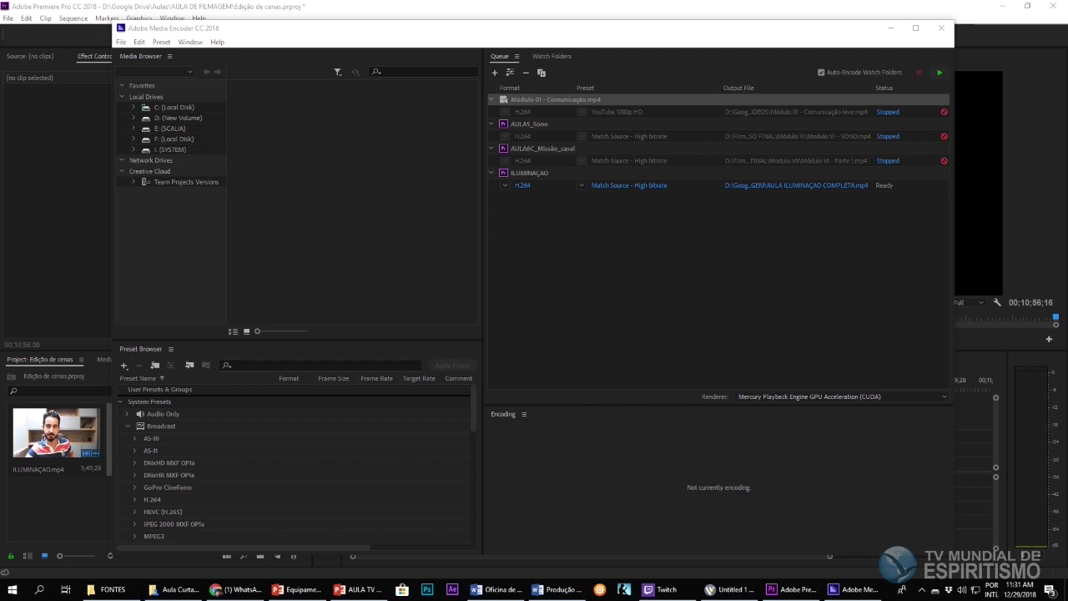
{"action": "left_click", "coordinate": [939, 73]}
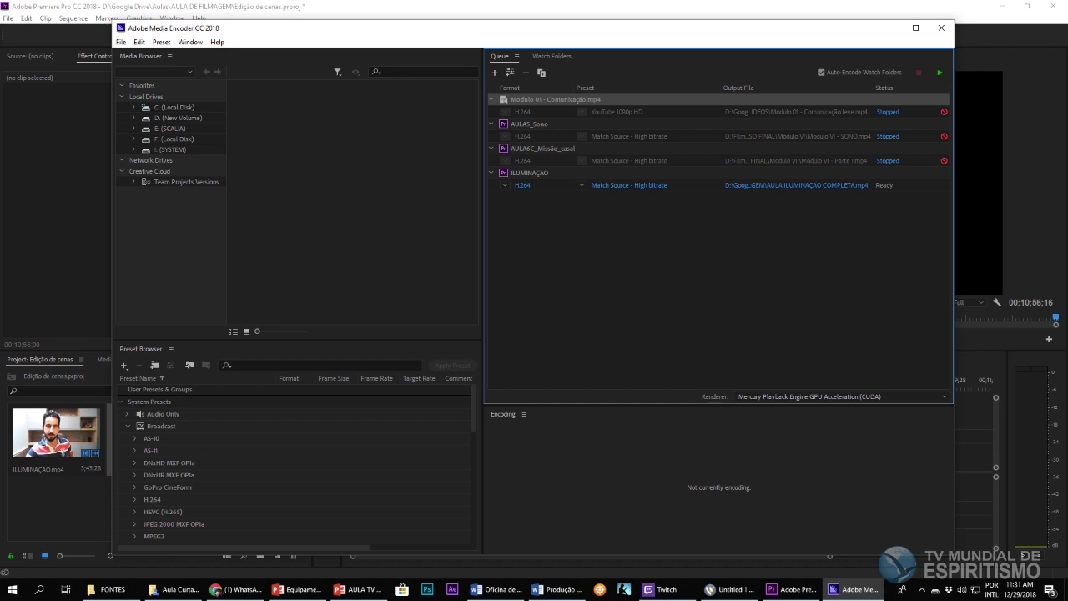
Step: Remove the three older stopped jobs from the encoding queue and start encoding the ILUMINAÇÃO job
{"action": "left_click", "coordinate": [542, 148], "text": "shift"}
{"action": "key", "text": "Delete"}
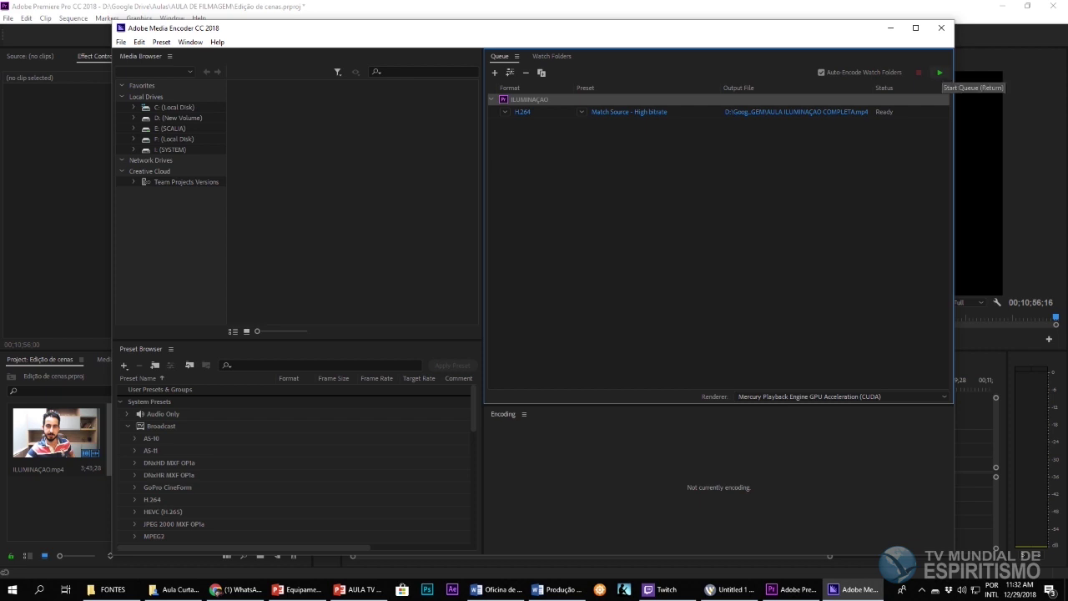
{"action": "left_click", "coordinate": [939, 72]}
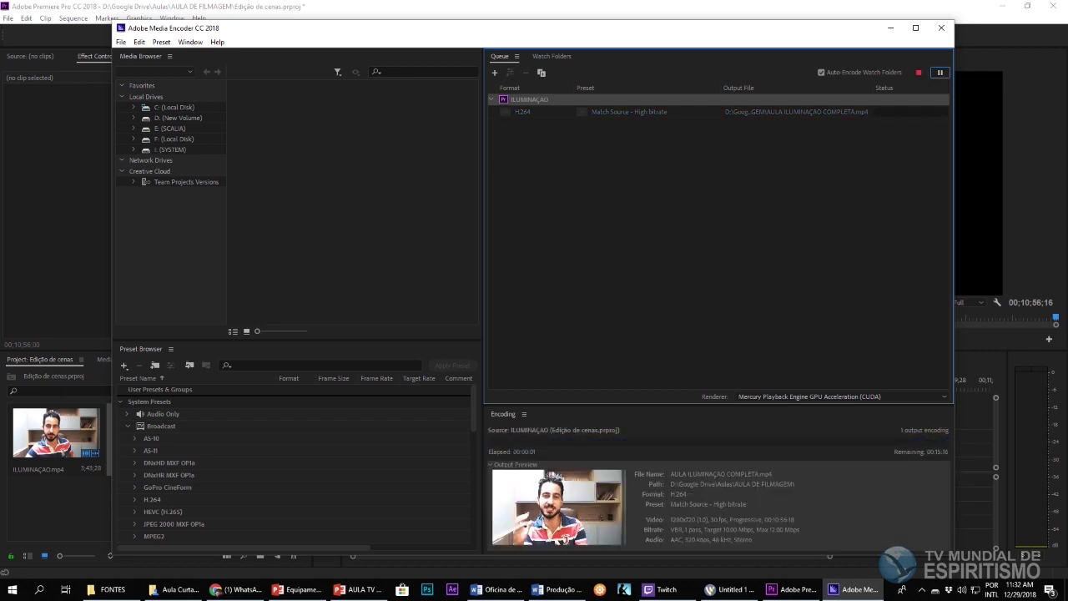
Step: Return to the Premiere Pro project, deselect its clips and switch to the FONTES folder in File Explorer
{"action": "key", "text": "alt+Tab"}
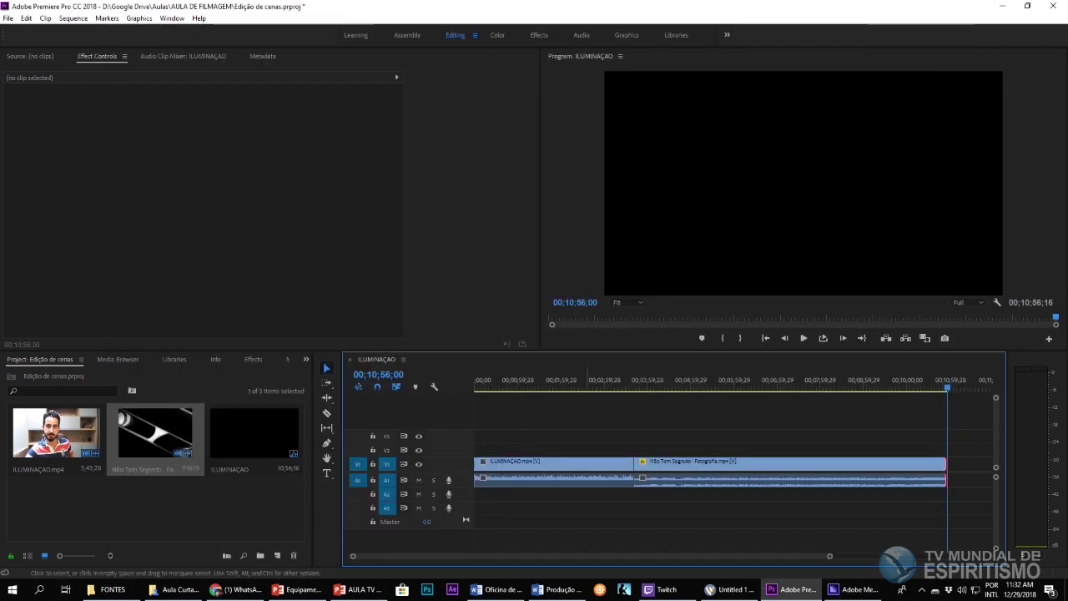
{"action": "left_click", "coordinate": [242, 508]}
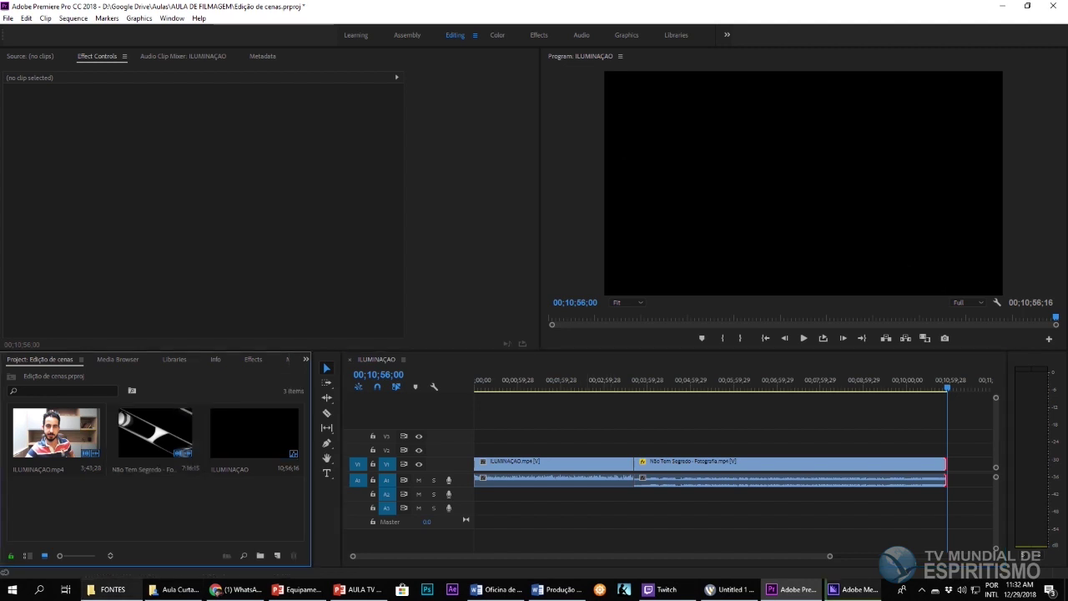
{"action": "left_click", "coordinate": [111, 589]}
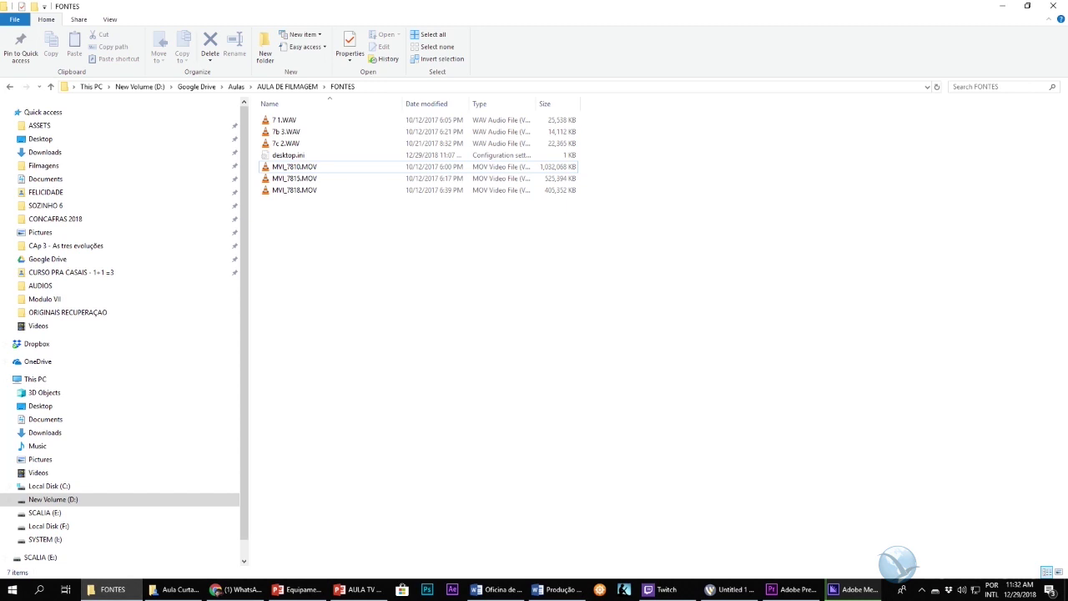
{"action": "left_click", "coordinate": [294, 190]}
{"action": "left_click", "coordinate": [294, 178], "text": "ctrl"}
{"action": "left_click", "coordinate": [294, 167], "text": "ctrl"}
{"action": "left_click", "coordinate": [286, 144], "text": "ctrl"}
{"action": "left_click", "coordinate": [286, 131], "text": "ctrl"}
{"action": "left_click", "coordinate": [285, 120], "text": "ctrl"}
{"action": "left_click", "coordinate": [375, 230]}
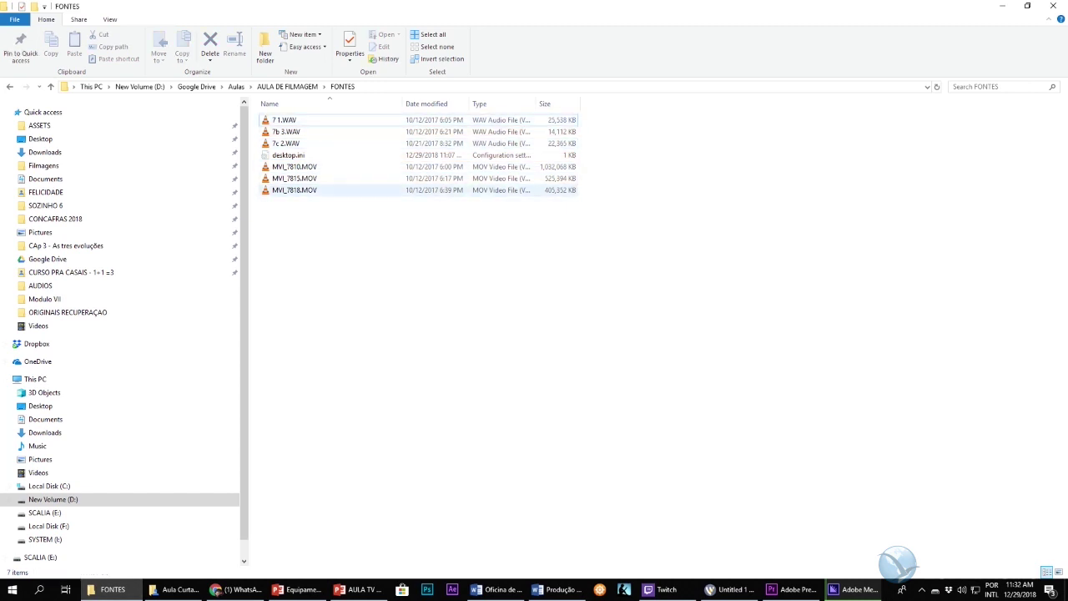
Step: Import the MOV clips MVI_7810, MVI_7815 and MVI_7818 and the three WAV recordings from FONTES into the Premiere Pro project
{"action": "left_click", "coordinate": [294, 191]}
{"action": "left_click", "coordinate": [294, 179], "text": "ctrl"}
{"action": "left_click", "coordinate": [294, 167], "text": "ctrl"}
{"action": "left_click", "coordinate": [286, 143], "text": "ctrl"}
{"action": "left_click", "coordinate": [287, 131], "text": "ctrl"}
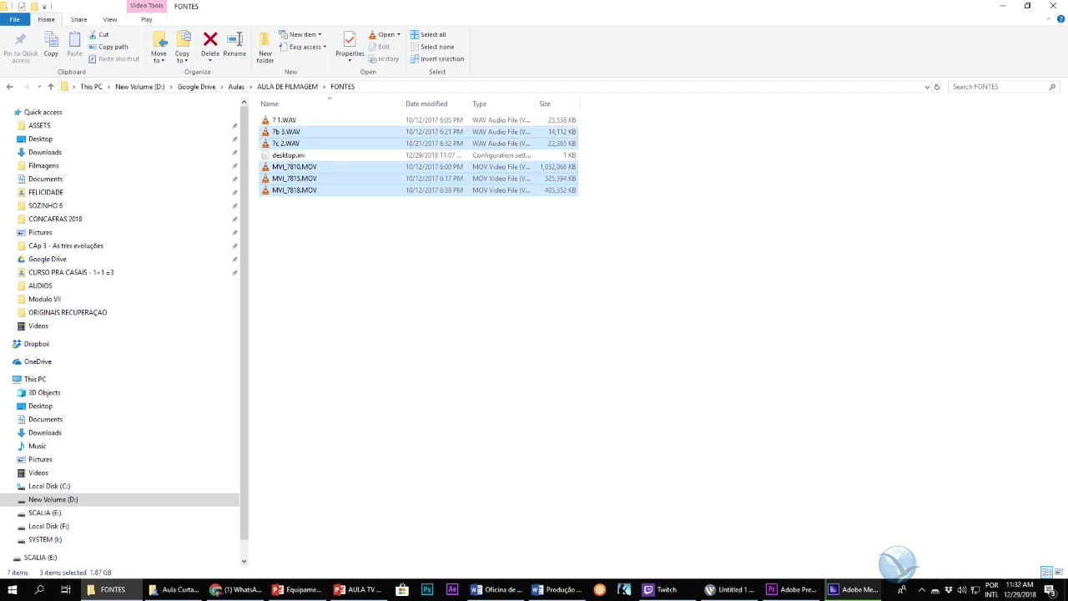
{"action": "left_click", "coordinate": [284, 120], "text": "ctrl"}
{"action": "left_click_drag", "start_coordinate": [302, 166], "coordinate": [177, 506]}
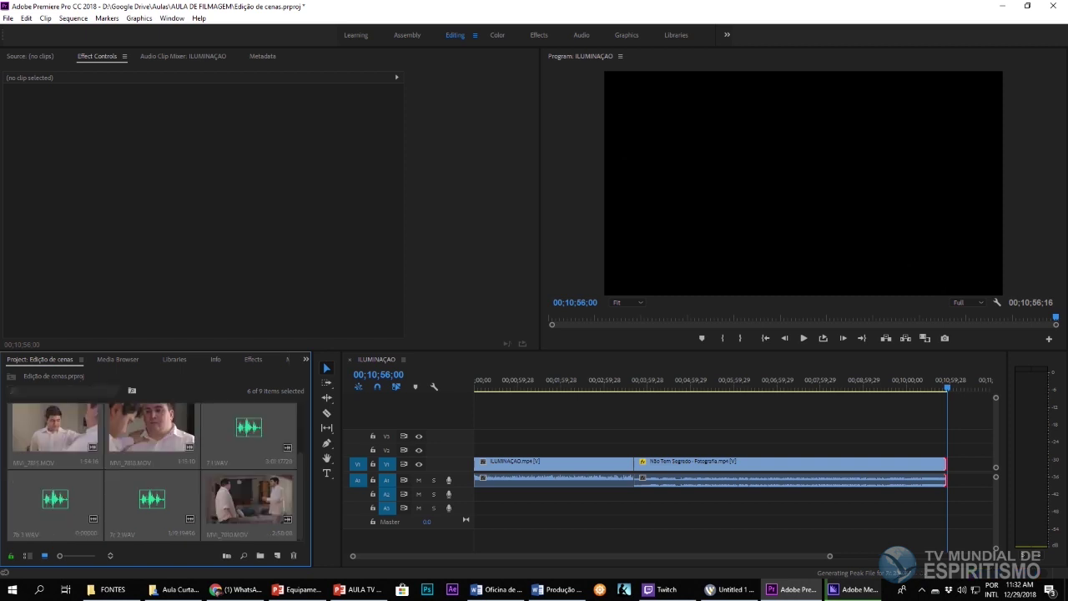
Step: Preview the imported clips MVI_7810.MOV, MVI_7818.MOV and MVI_7815.MOV one after another in the Source monitor
{"action": "left_click", "coordinate": [249, 500]}
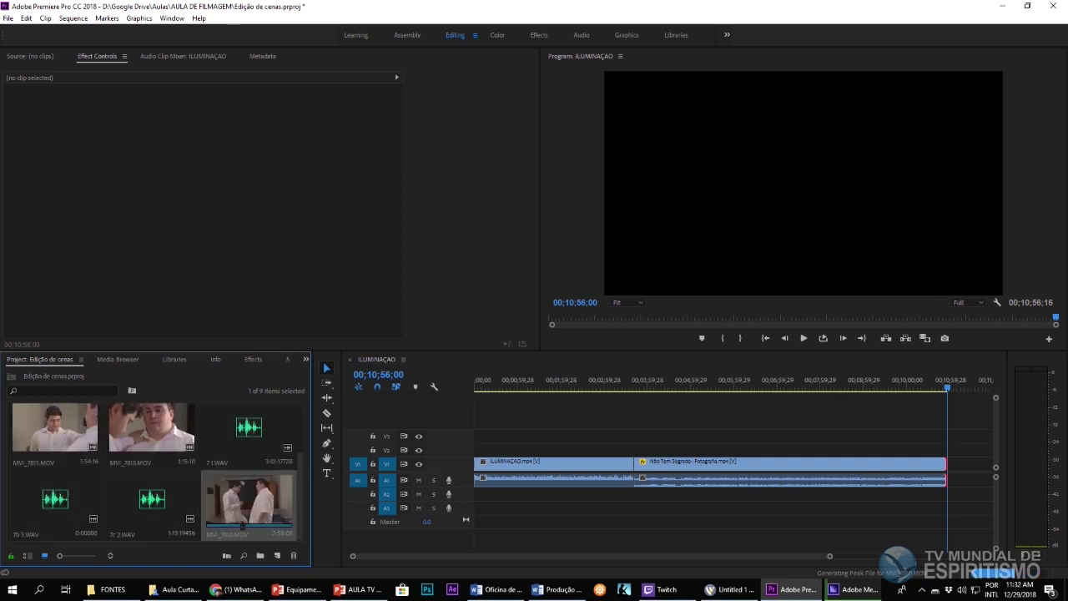
{"action": "double_click", "coordinate": [249, 501]}
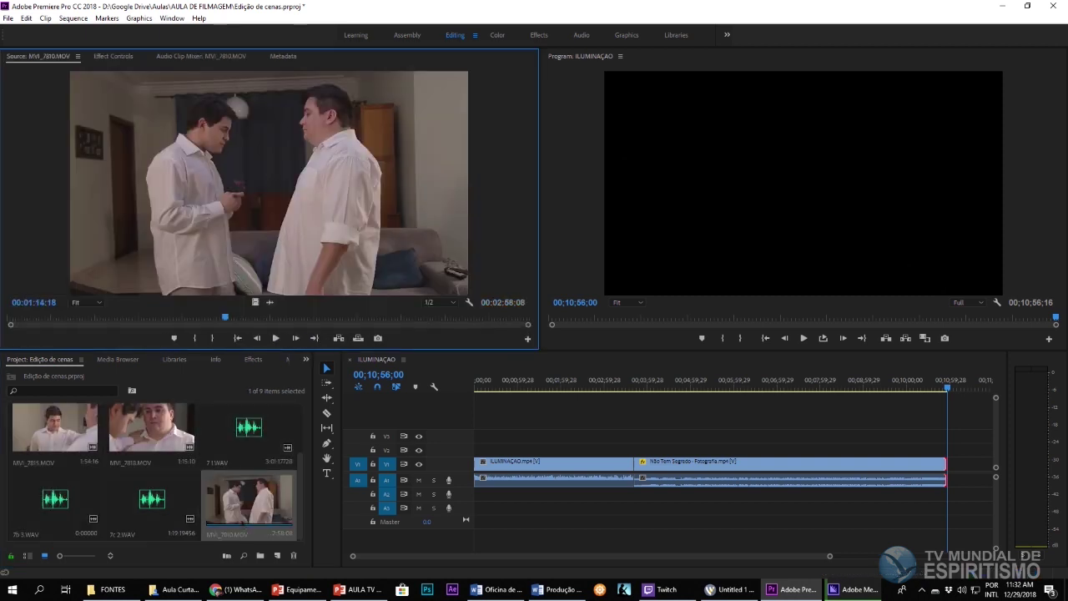
{"action": "double_click", "coordinate": [136, 430]}
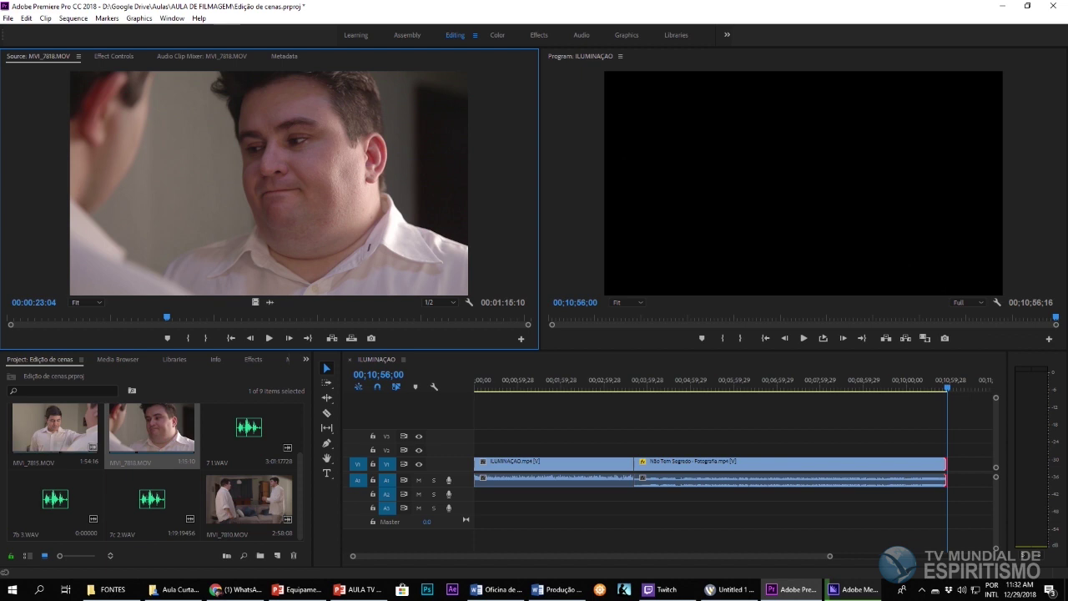
{"action": "double_click", "coordinate": [59, 427]}
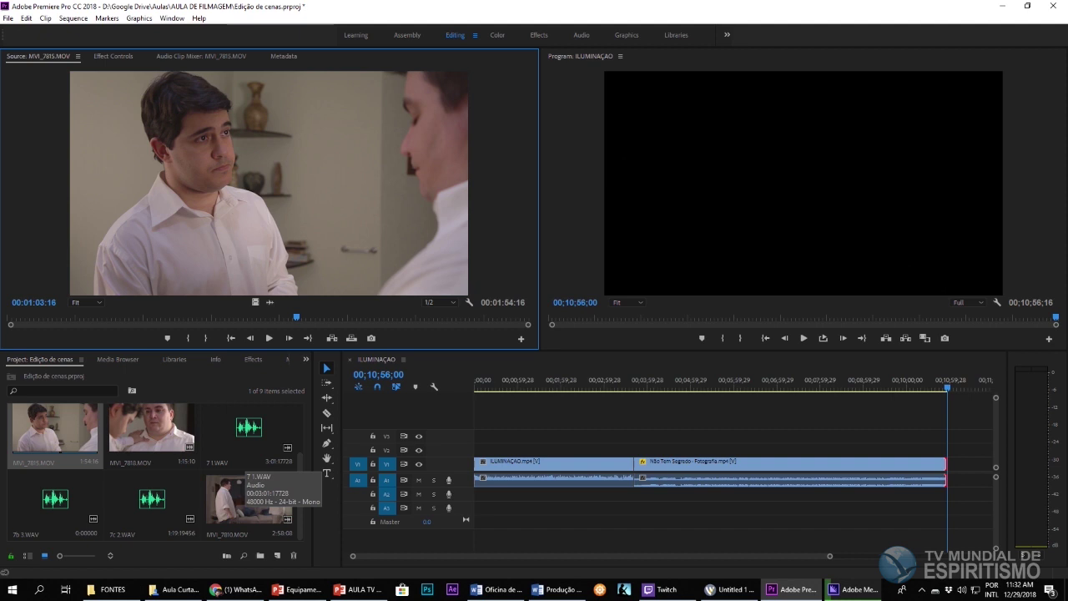
Step: Create a new sequence from the MVI_7810.MOV clip
{"action": "left_click", "coordinate": [241, 500]}
{"action": "left_click_drag", "start_coordinate": [241, 525], "coordinate": [278, 555]}
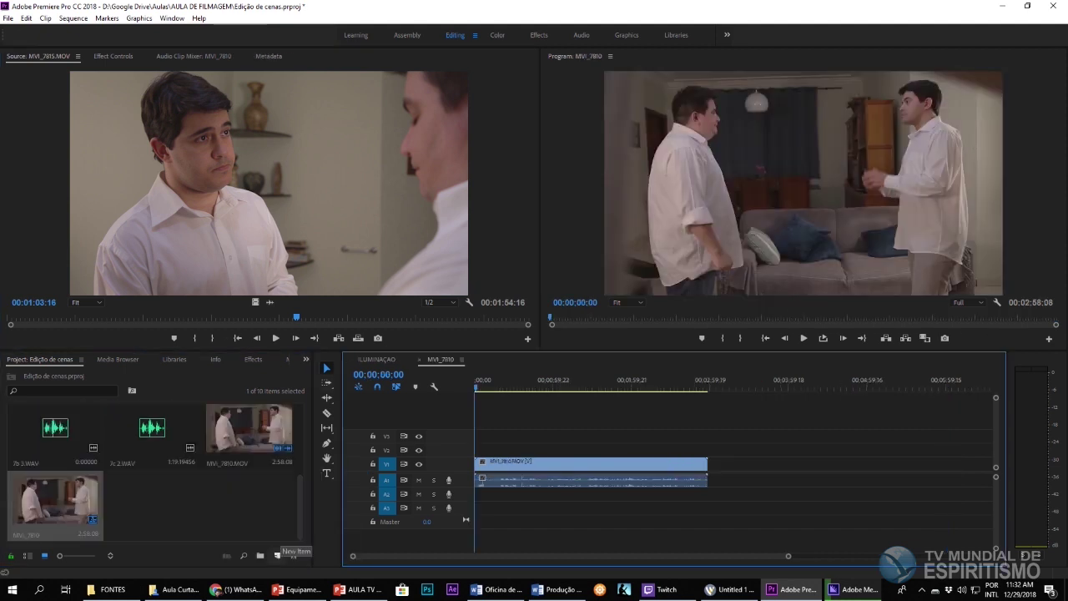
Step: Place the 7 1.WAV recording on track A2 at the start of the MVI_7810 sequence and enlarge that track to show its waveform
{"action": "scroll", "coordinate": [156, 473], "scroll_direction": "up", "scroll_amount": 1}
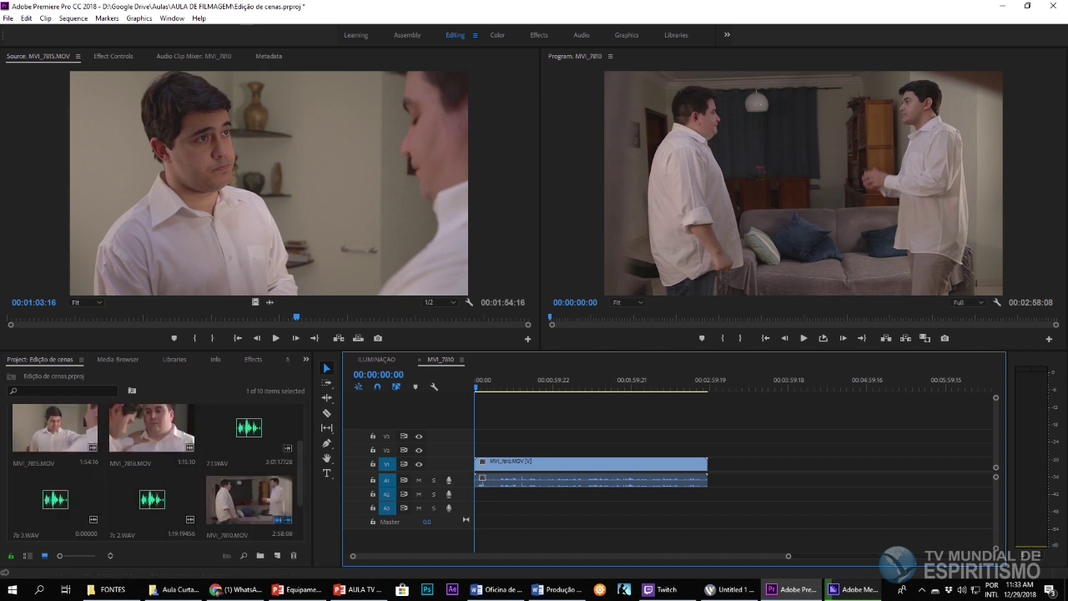
{"action": "left_click", "coordinate": [248, 430]}
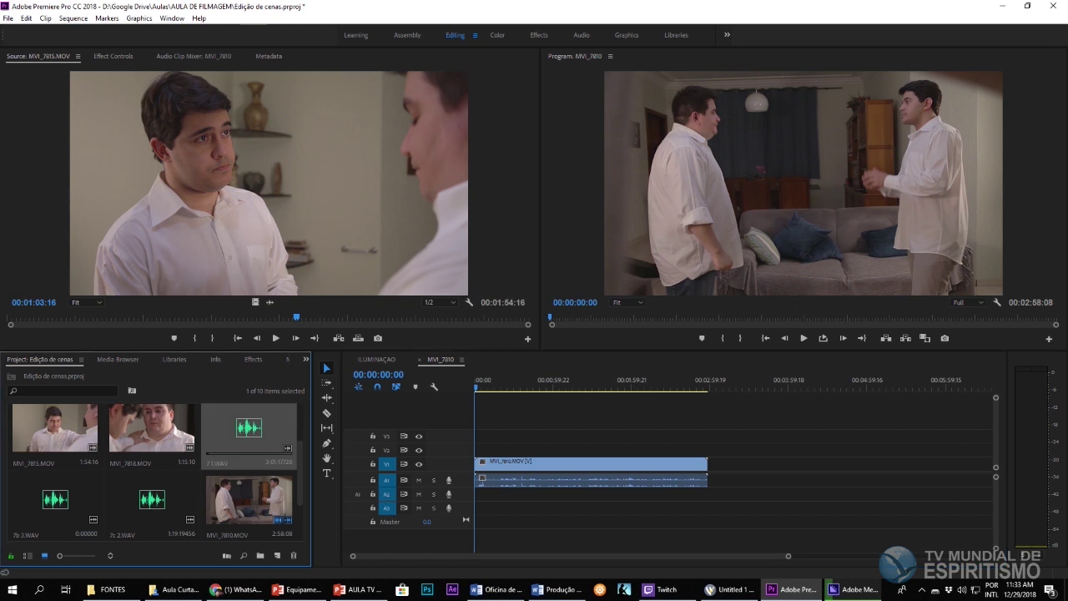
{"action": "key", "text": "period"}
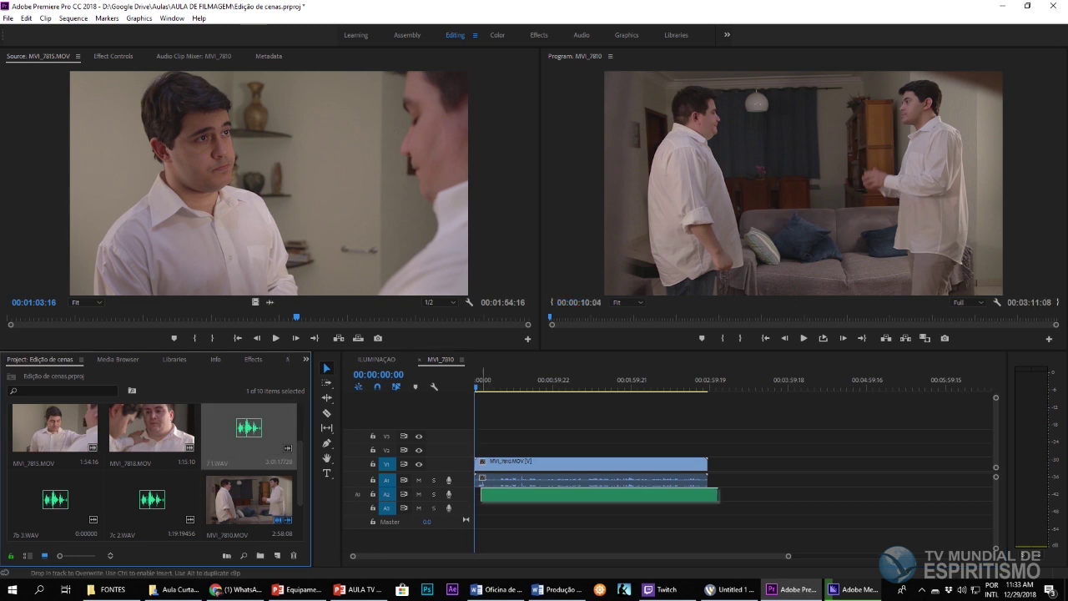
{"action": "left_click_drag", "start_coordinate": [409, 501], "coordinate": [408, 523]}
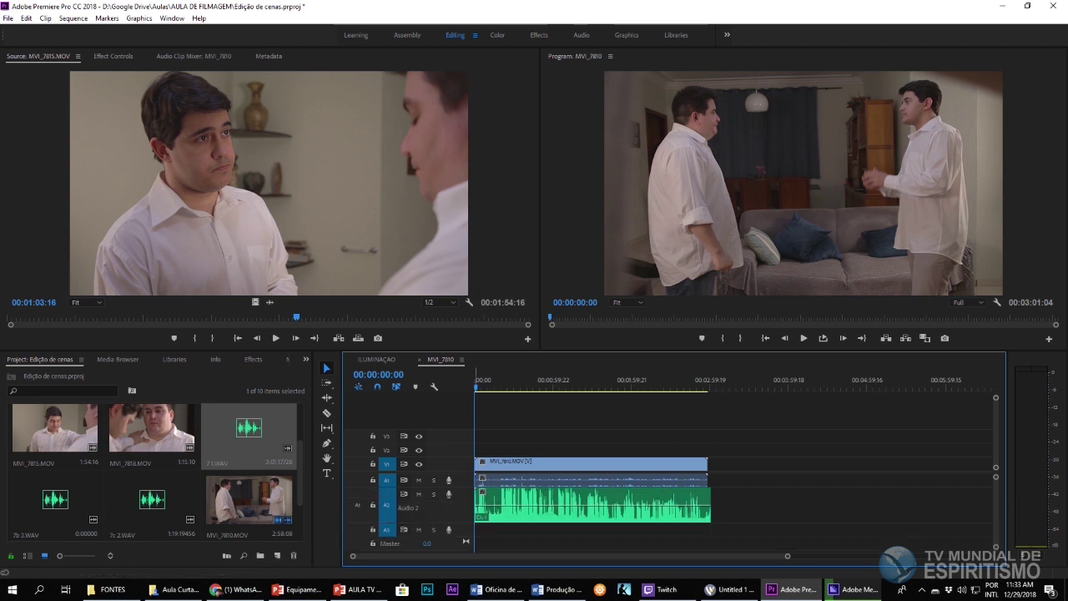
Step: Expand the audio tracks and play the sequence, muting A2 and A1 in turn to compare both recordings, and leave A1 muted
{"action": "key", "text": "alt+equal"}
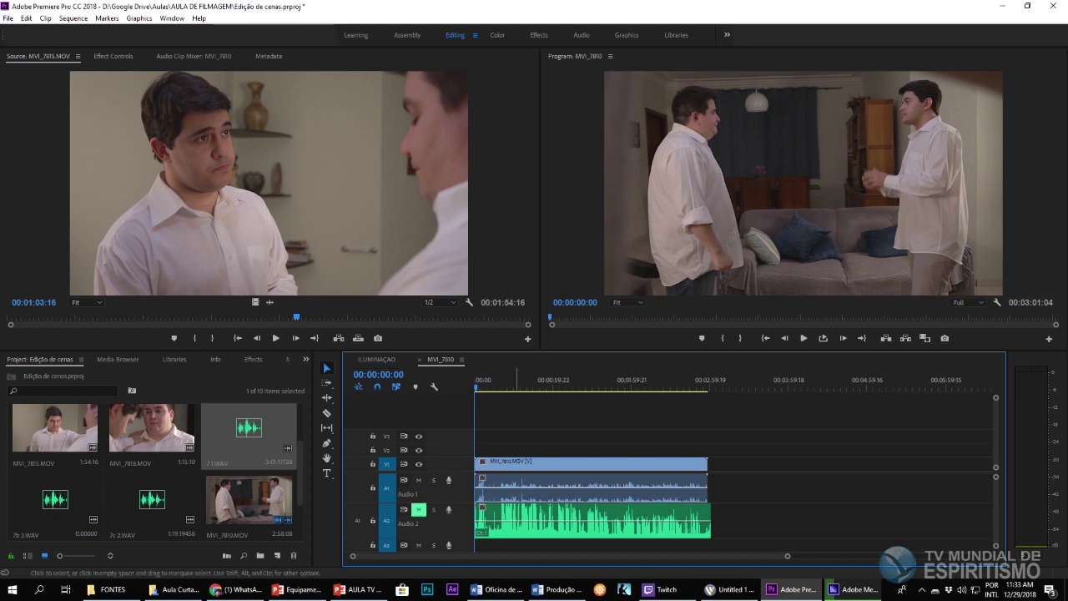
{"action": "key", "text": "space"}
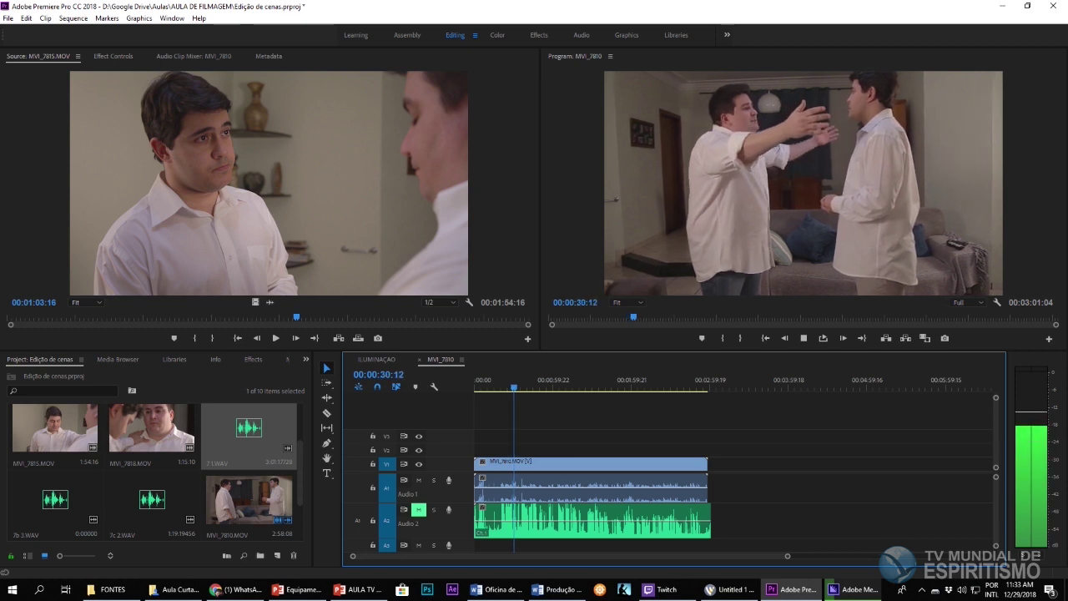
{"action": "key", "text": "space"}
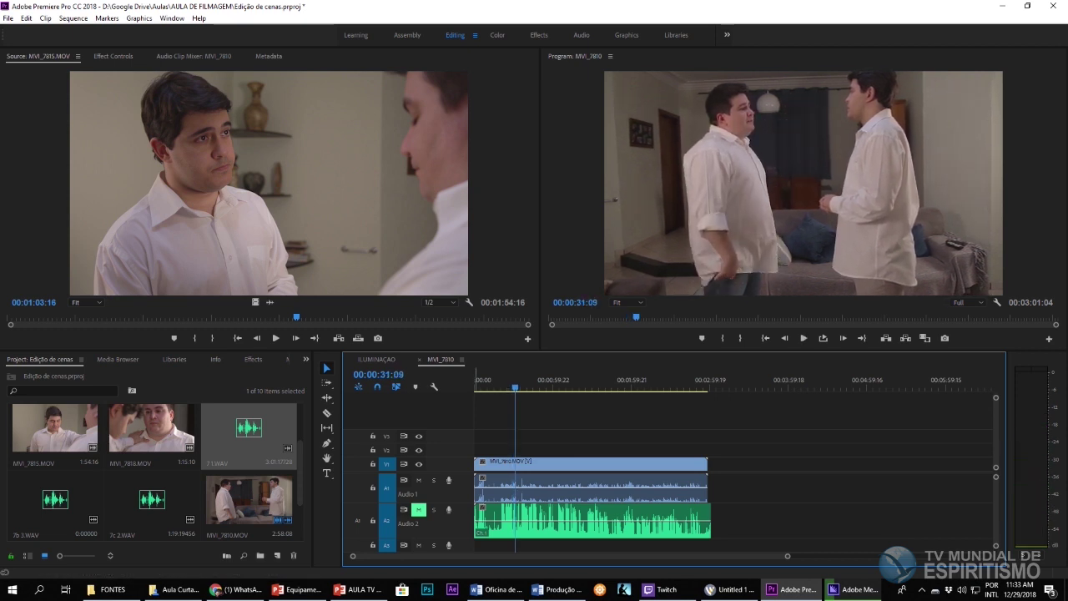
{"action": "left_click", "coordinate": [419, 509]}
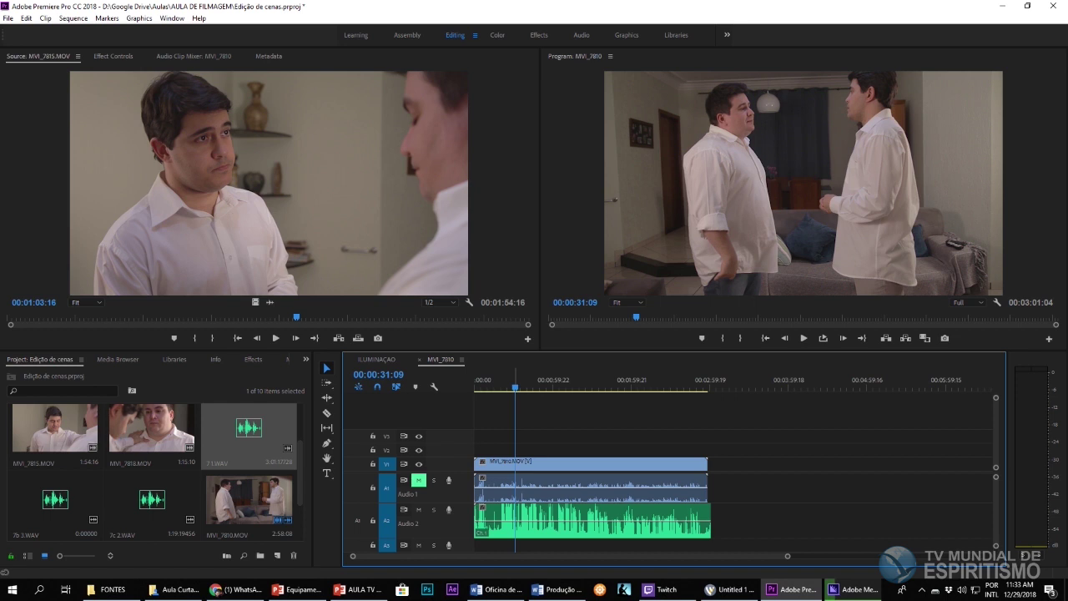
{"action": "key", "text": "space"}
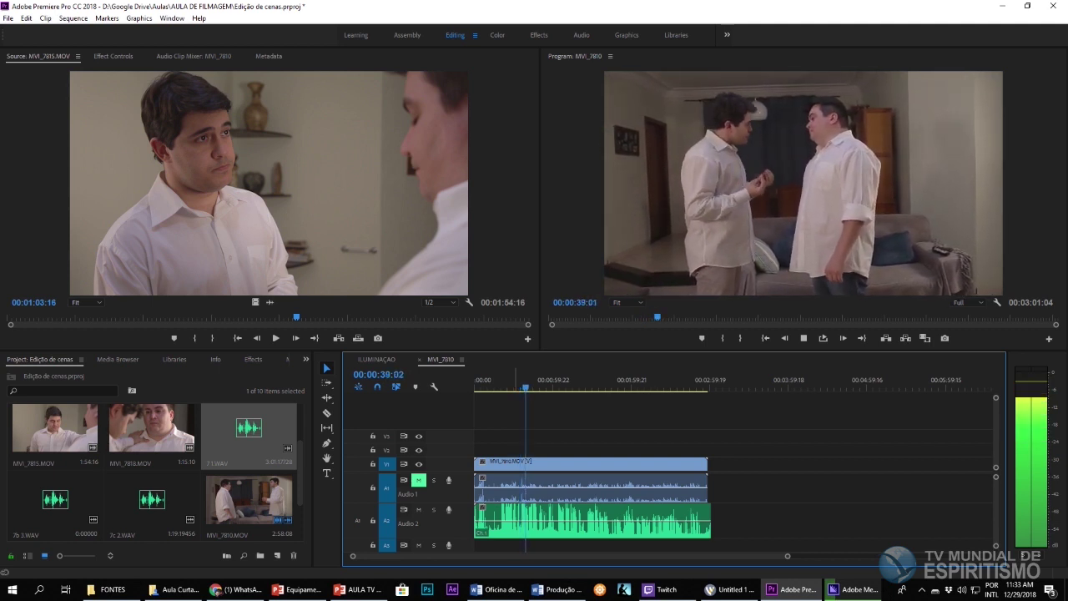
{"action": "key", "text": "space"}
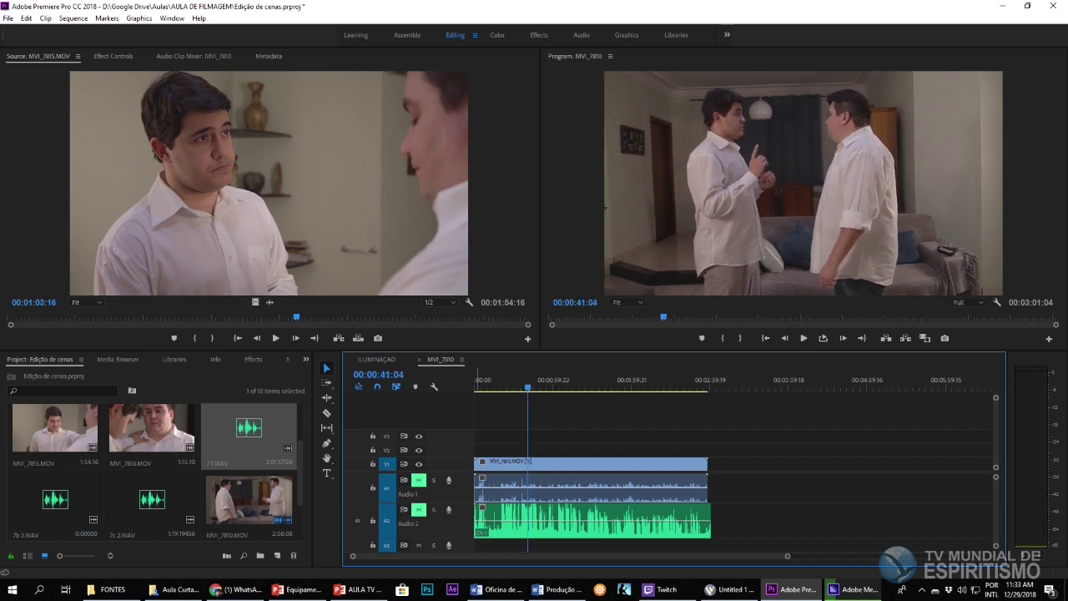
{"action": "key", "text": "space"}
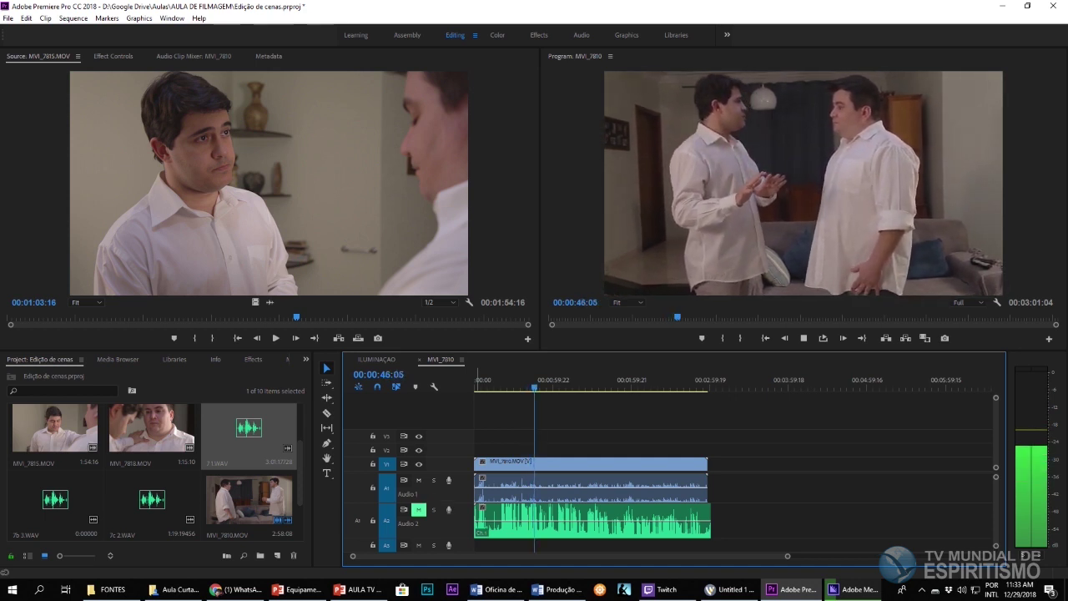
{"action": "key", "text": "space"}
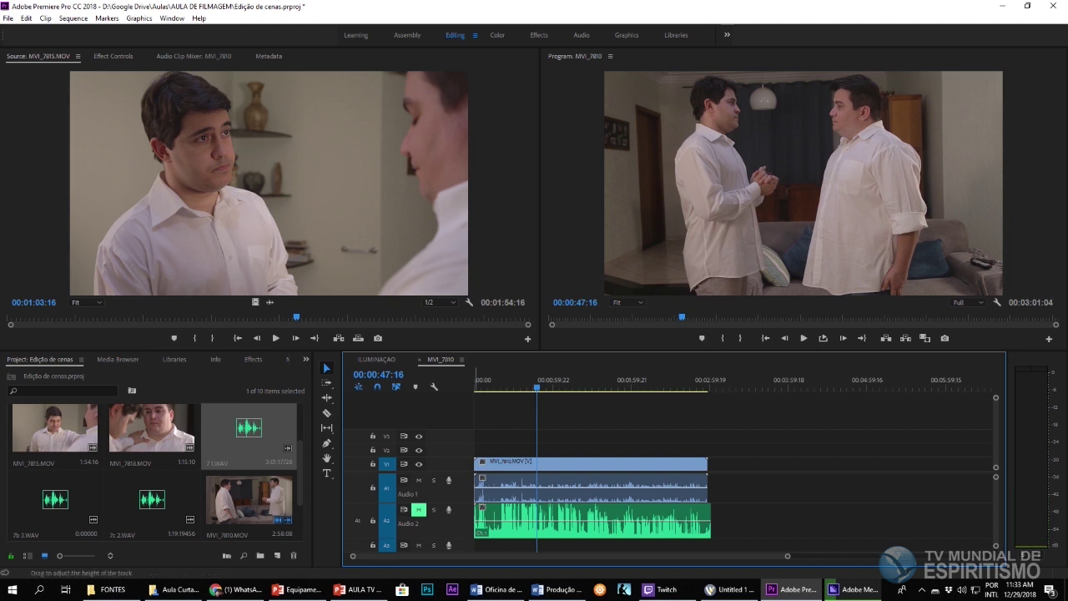
{"action": "left_click", "coordinate": [419, 481]}
Step: Select the MVI_7810 video with its audio plus the WAV clip and shift them together about 1:04 later in the sequence
{"action": "left_click", "coordinate": [563, 487]}
{"action": "left_click", "coordinate": [582, 521], "text": "shift"}
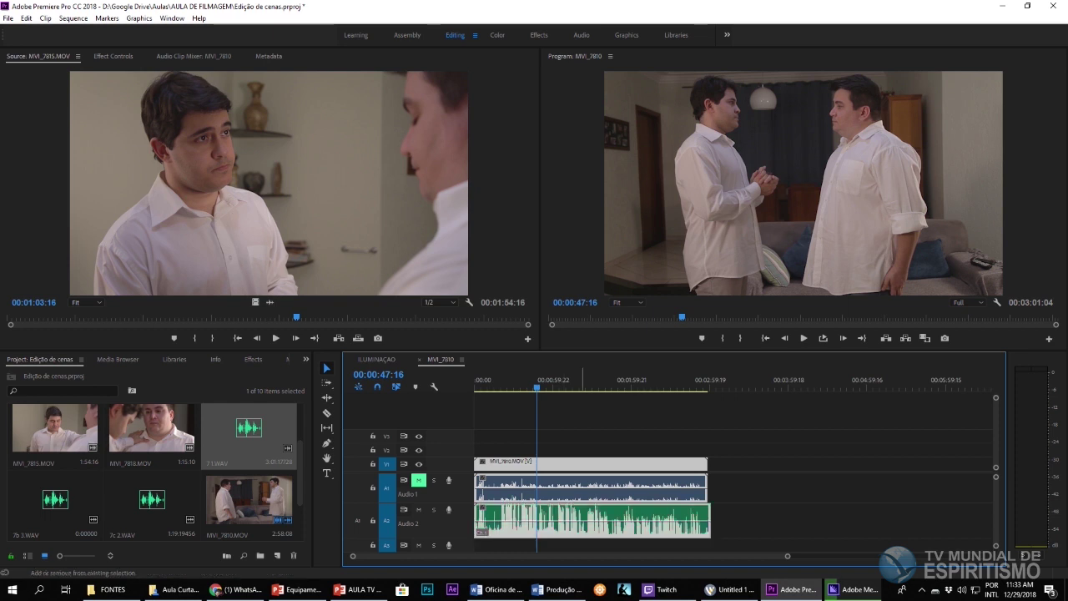
{"action": "left_click_drag", "start_coordinate": [606, 464], "coordinate": [691, 464]}
{"action": "left_click", "coordinate": [694, 433]}
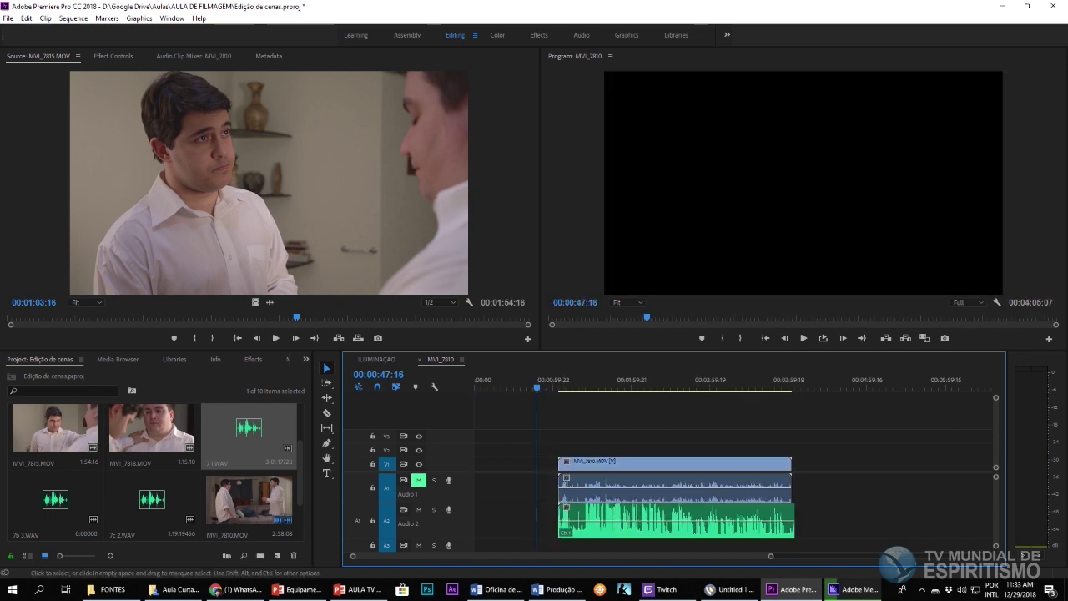
Step: Synchronize the MVI_7810 clip and the WAV recording by audio, using track channel 1
{"action": "left_click", "coordinate": [697, 485]}
{"action": "left_click", "coordinate": [725, 521], "text": "ctrl"}
{"action": "left_click", "coordinate": [683, 480], "text": "shift"}
{"action": "right_click", "coordinate": [694, 488]}
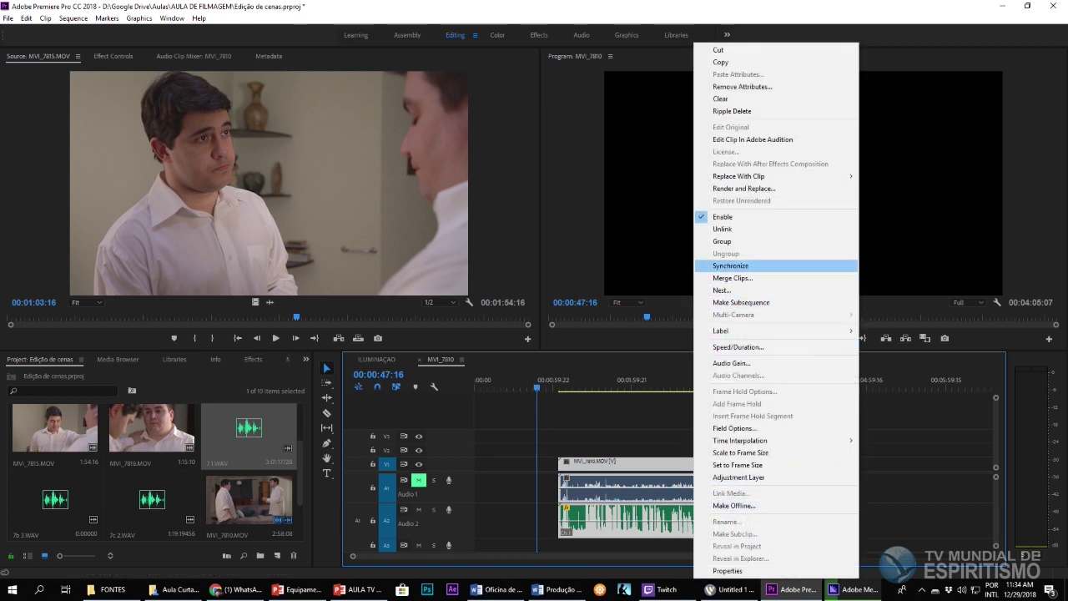
{"action": "left_click", "coordinate": [729, 266]}
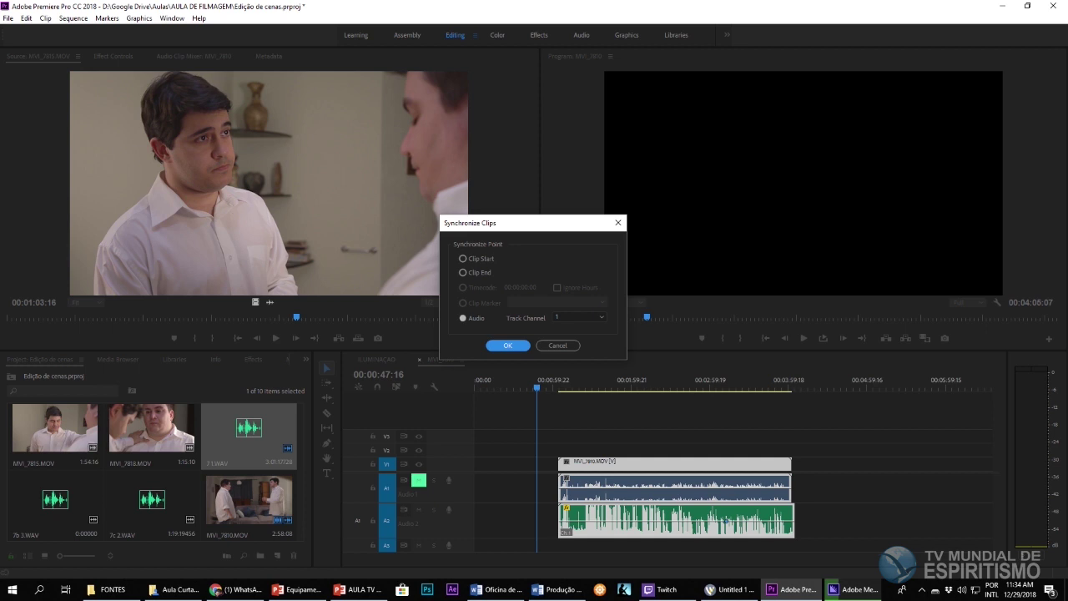
{"action": "key", "text": "Return"}
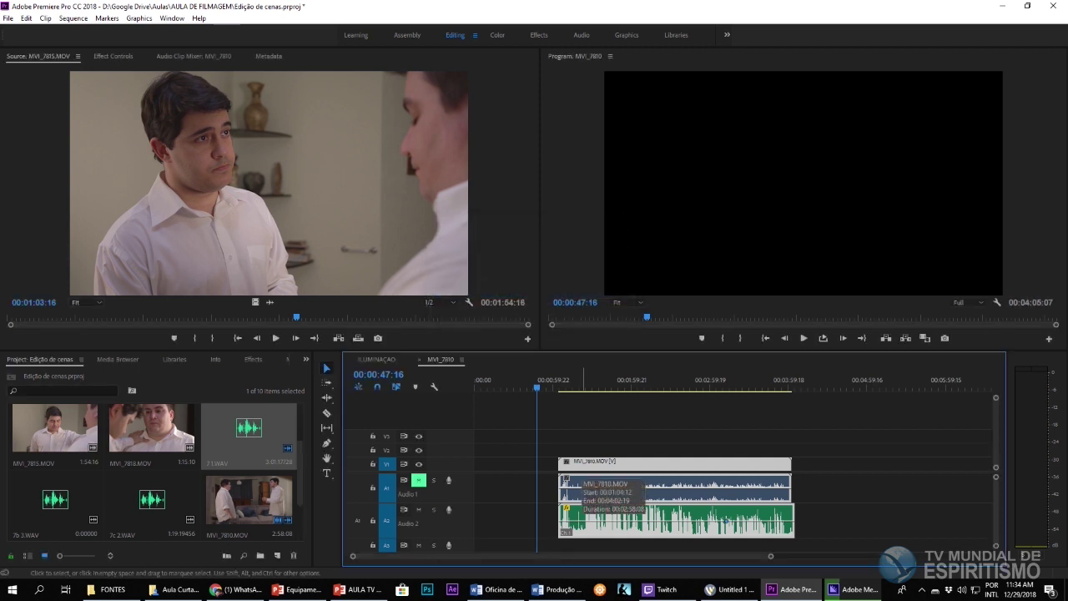
Step: Play the synchronized clips from about 00:01:39 and switch the mute between A1 and A2 to check the audio match
{"action": "left_click", "coordinate": [604, 380]}
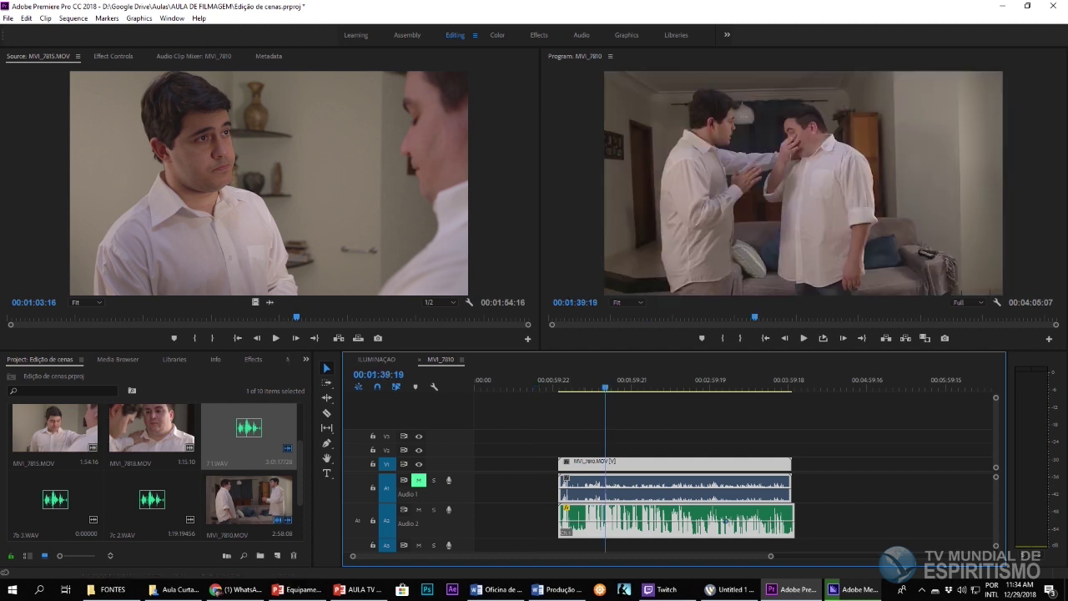
{"action": "key", "text": "space"}
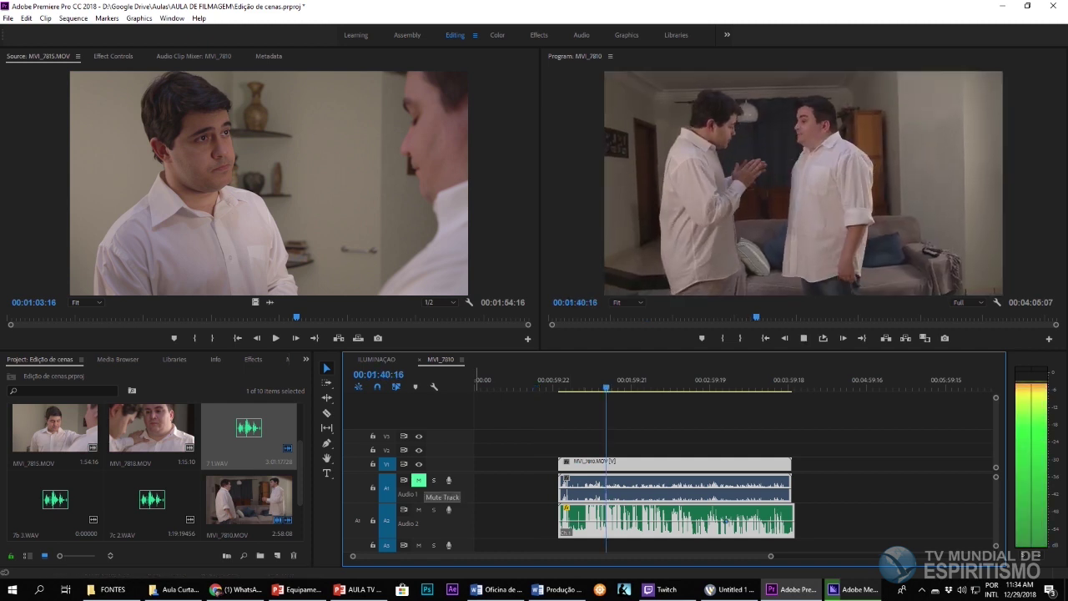
{"action": "left_click", "coordinate": [419, 480]}
{"action": "left_click", "coordinate": [418, 509]}
{"action": "left_click", "coordinate": [419, 480]}
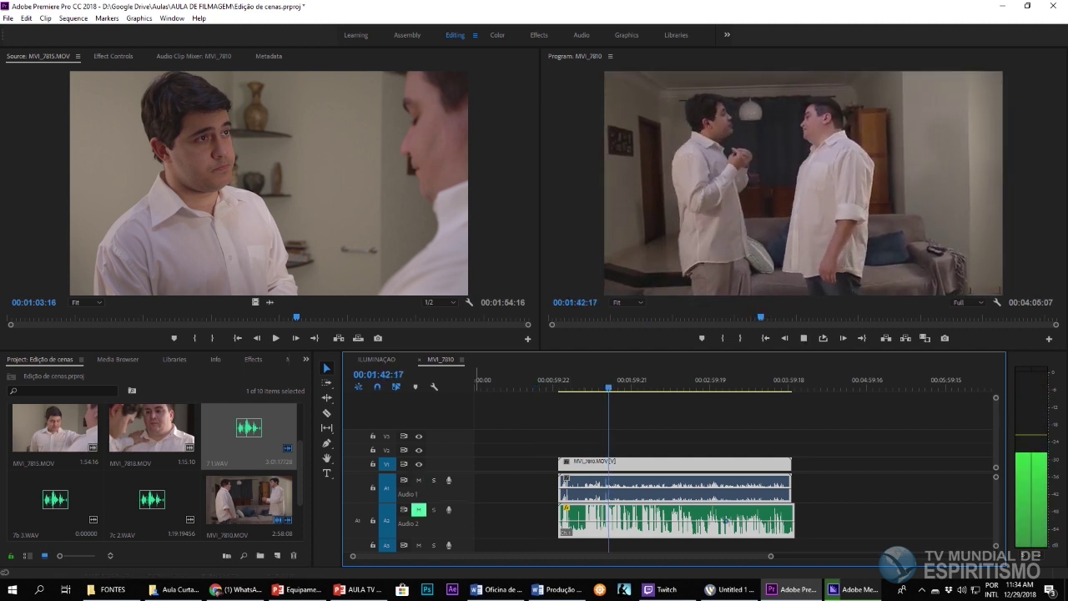
{"action": "left_click", "coordinate": [419, 509]}
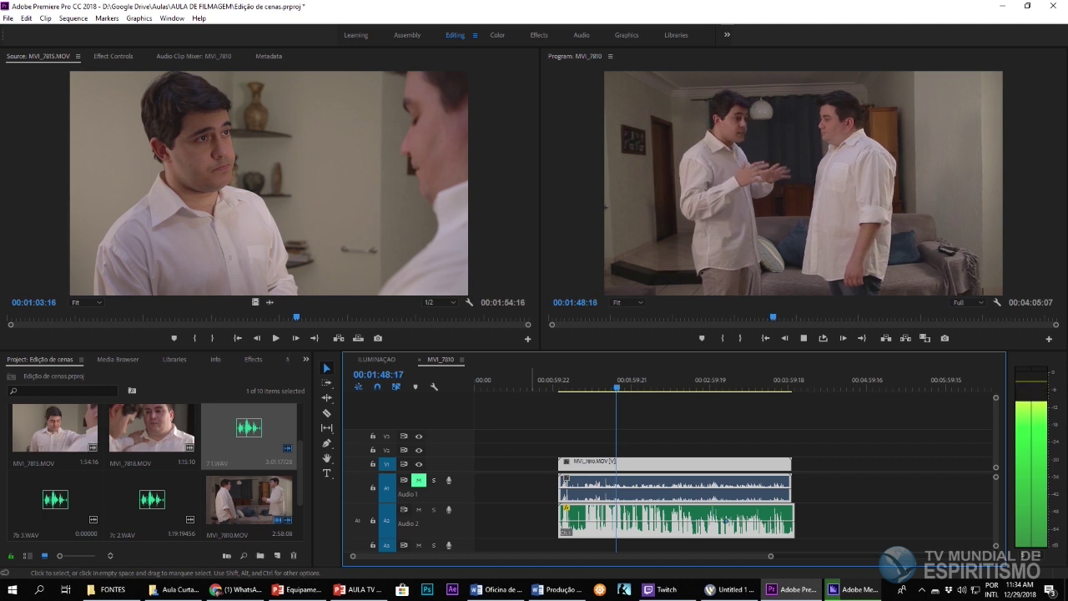
{"action": "key", "text": "space"}
Step: Move the synchronized video and audio clips back to the start of the sequence
{"action": "left_click_drag", "start_coordinate": [630, 511], "coordinate": [631, 511]}
{"action": "left_click_drag", "start_coordinate": [643, 462], "coordinate": [558, 463]}
{"action": "left_click_drag", "start_coordinate": [497, 383], "coordinate": [480, 384]}
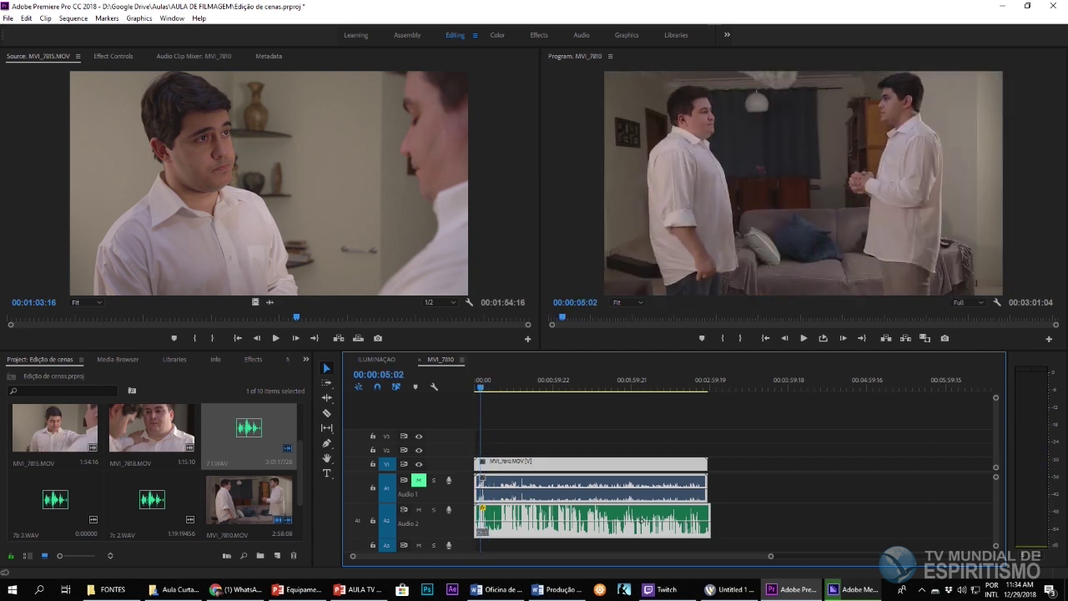
{"action": "left_click", "coordinate": [641, 518]}
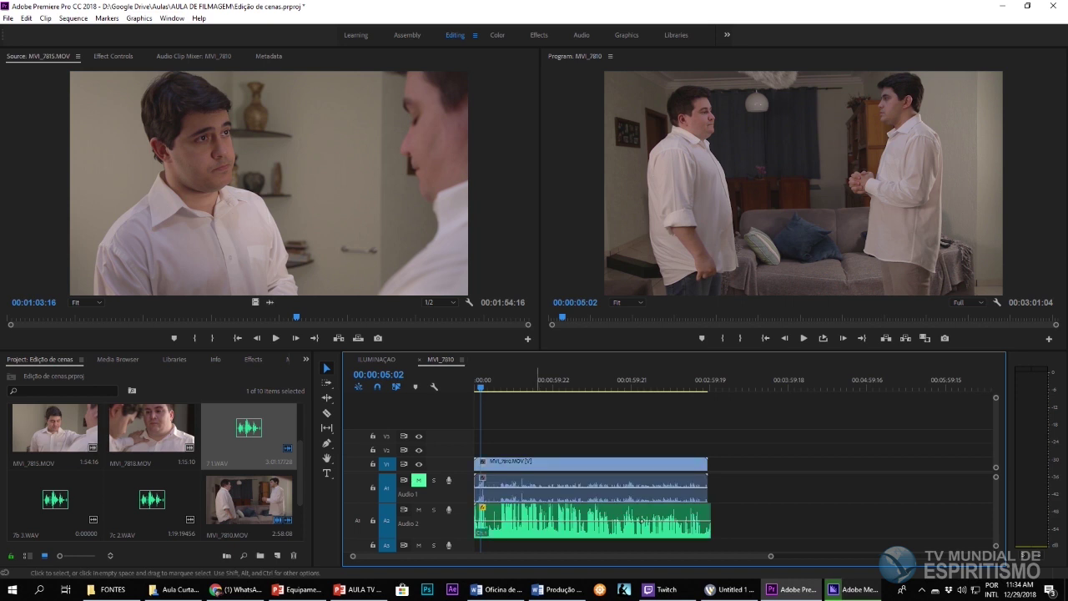
Step: Play the opening to find where the scene begins and trim the start of the video and audio clips to 00:00:19:23
{"action": "mouse_move", "coordinate": [534, 505]}
{"action": "key", "text": "space"}
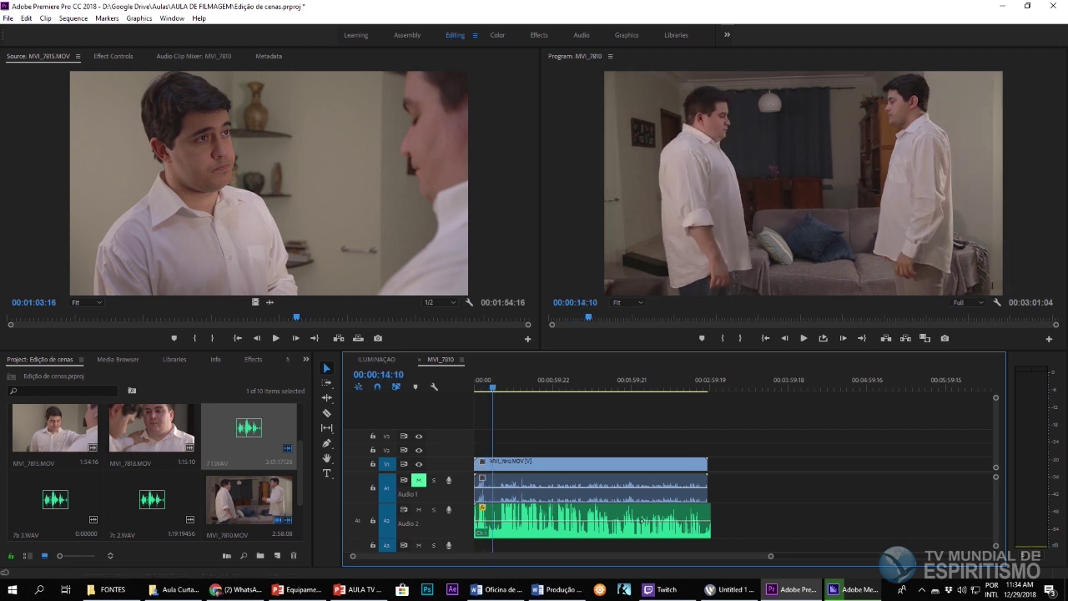
{"action": "key", "text": "space"}
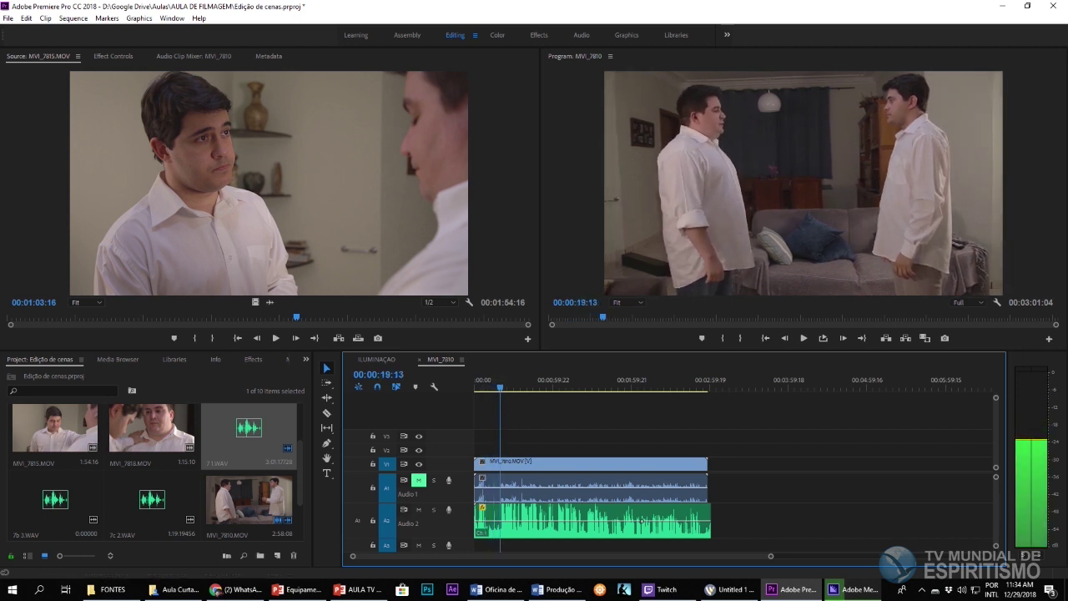
{"action": "left_click_drag", "start_coordinate": [476, 488], "coordinate": [500, 520]}
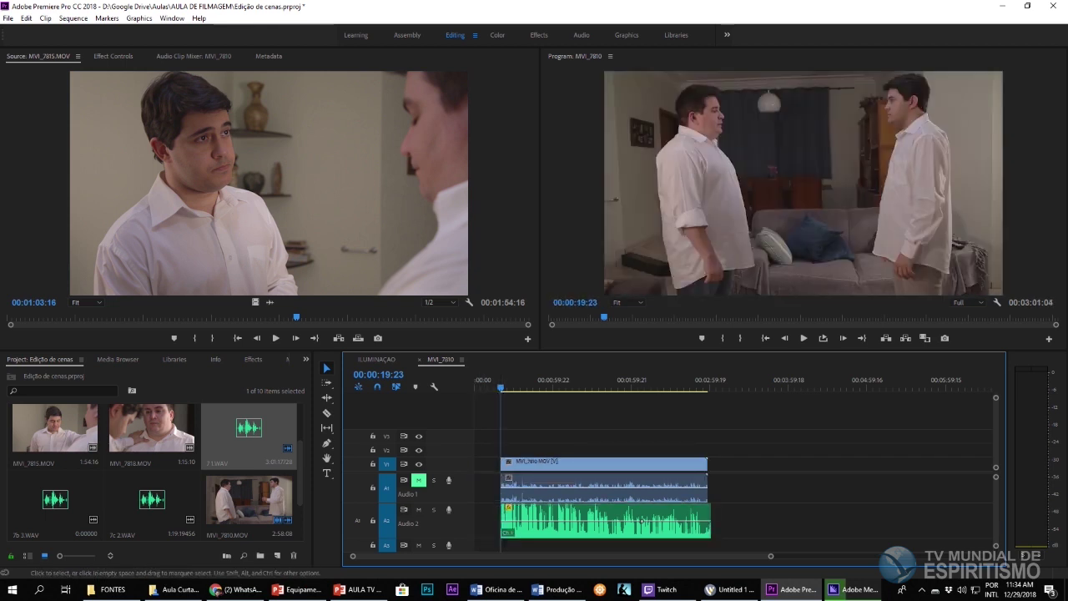
Step: Find the end of the scene and trim the end of the video and WAV clips to 00:02:53:06
{"action": "left_click", "coordinate": [699, 381]}
{"action": "key", "text": "space"}
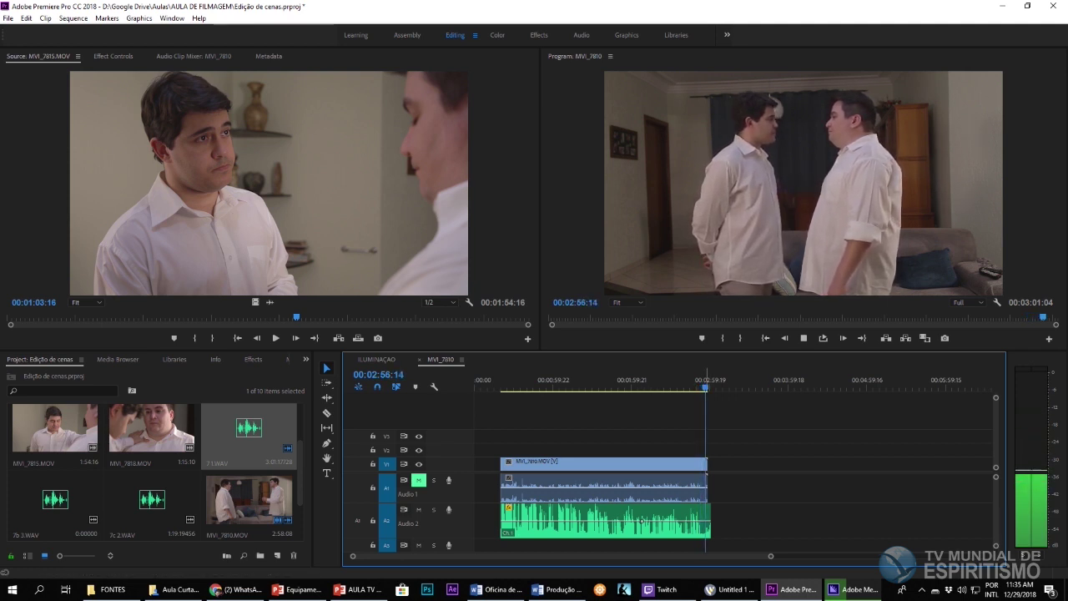
{"action": "key", "text": "shift+Left"}
{"action": "key", "text": "shift+Left"}
{"action": "key", "text": "shift+Left"}
{"action": "key", "text": "shift+Left"}
{"action": "key", "text": "shift+Left"}
{"action": "key", "text": "shift+Left"}
{"action": "key", "text": "shift+Left"}
{"action": "key", "text": "shift+Left"}
{"action": "key", "text": "shift+Left"}
{"action": "key", "text": "shift+Left"}
{"action": "key", "text": "shift+Left"}
{"action": "key", "text": "shift+Left"}
{"action": "key", "text": "shift+Left"}
{"action": "key", "text": "shift+Left"}
{"action": "key", "text": "shift+Left"}
{"action": "key", "text": "shift+Left"}
{"action": "key", "text": "shift+Left"}
{"action": "key", "text": "shift+Left"}
{"action": "key", "text": "shift+Left"}
{"action": "key", "text": "shift+Left"}
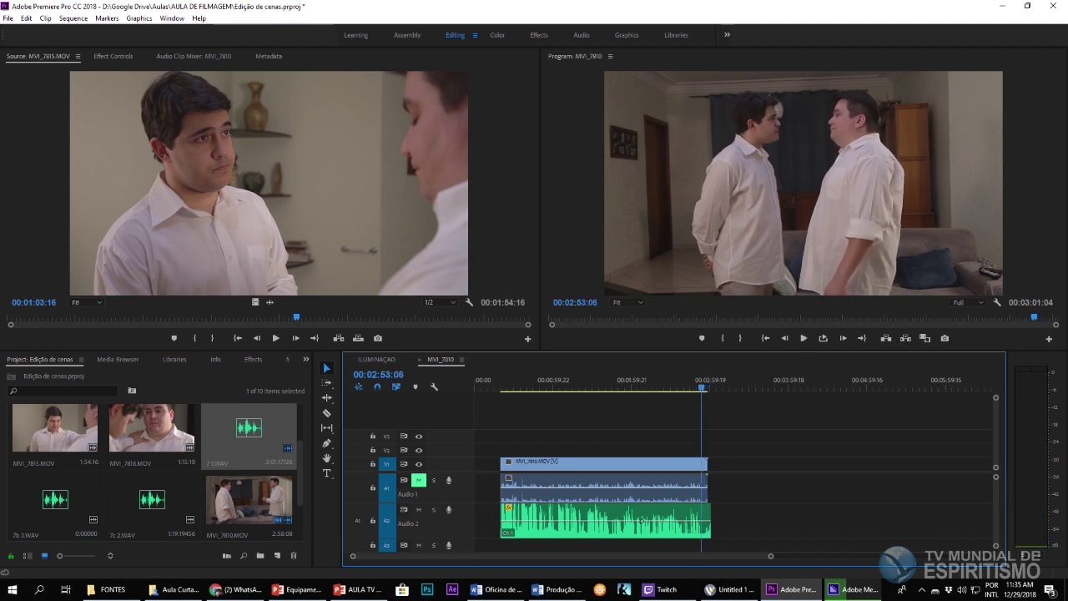
{"action": "left_click_drag", "start_coordinate": [707, 464], "coordinate": [702, 464]}
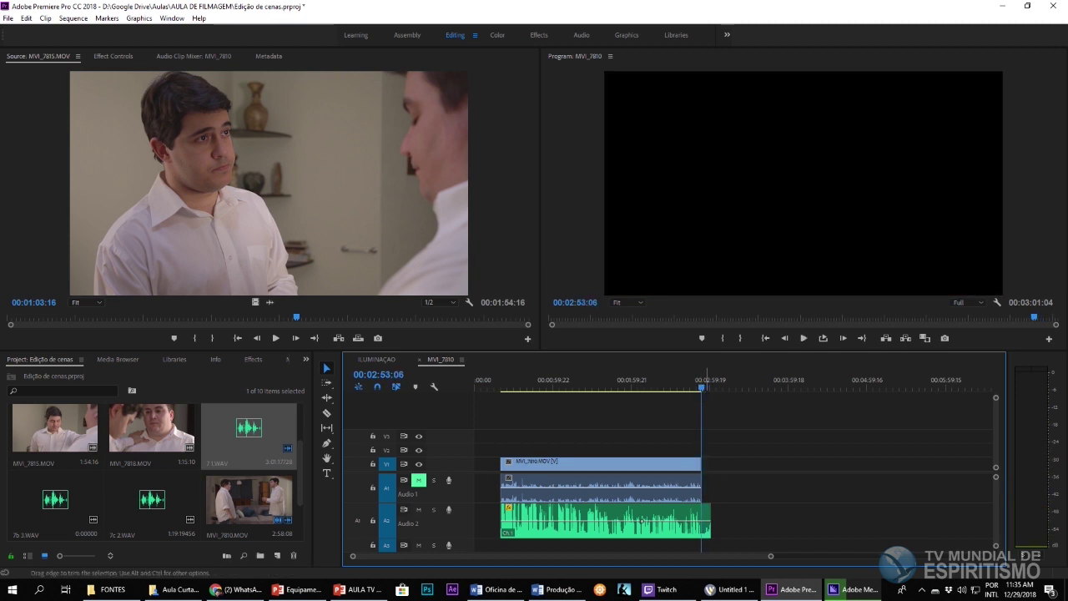
{"action": "left_click_drag", "start_coordinate": [711, 524], "coordinate": [702, 524]}
Step: Move all the trimmed clips together to the beginning of the sequence
{"action": "key", "text": "ctrl+a"}
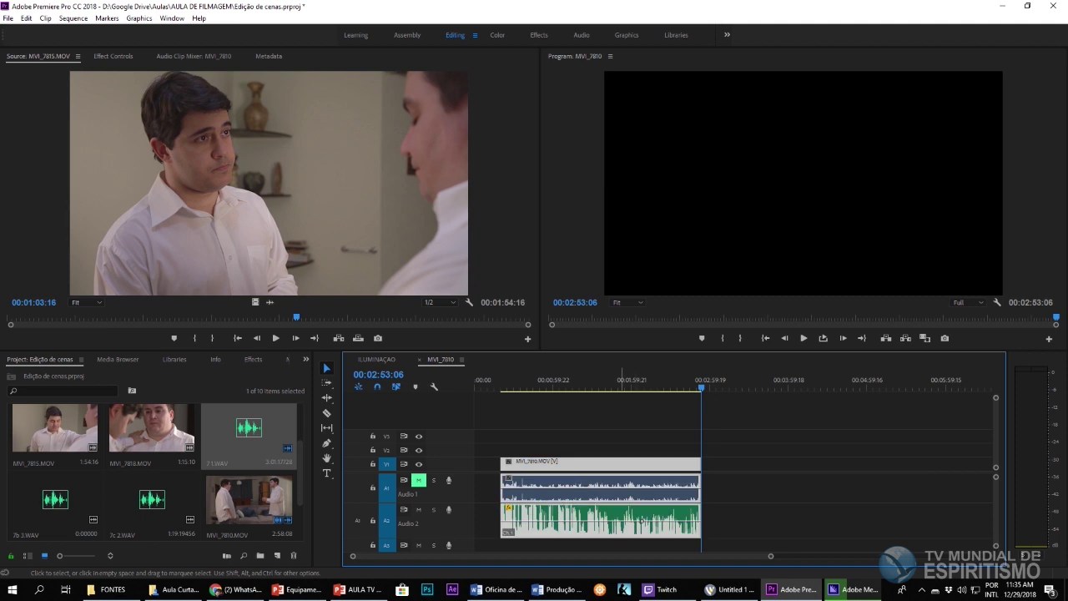
{"action": "left_click_drag", "start_coordinate": [626, 464], "coordinate": [591, 464]}
{"action": "left_click", "coordinate": [757, 458]}
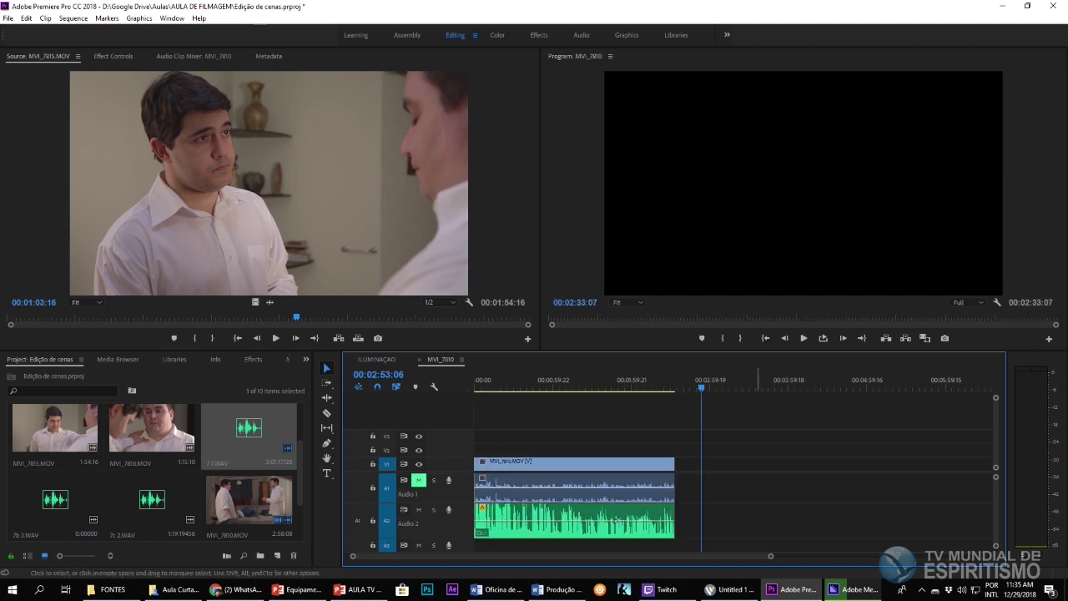
Step: Add the MVI_7815.MOV clip to tracks V1 and A1 at about 00:03:46, leaving a gap after the first clip
{"action": "scroll", "coordinate": [155, 467], "scroll_direction": "up", "scroll_amount": 2}
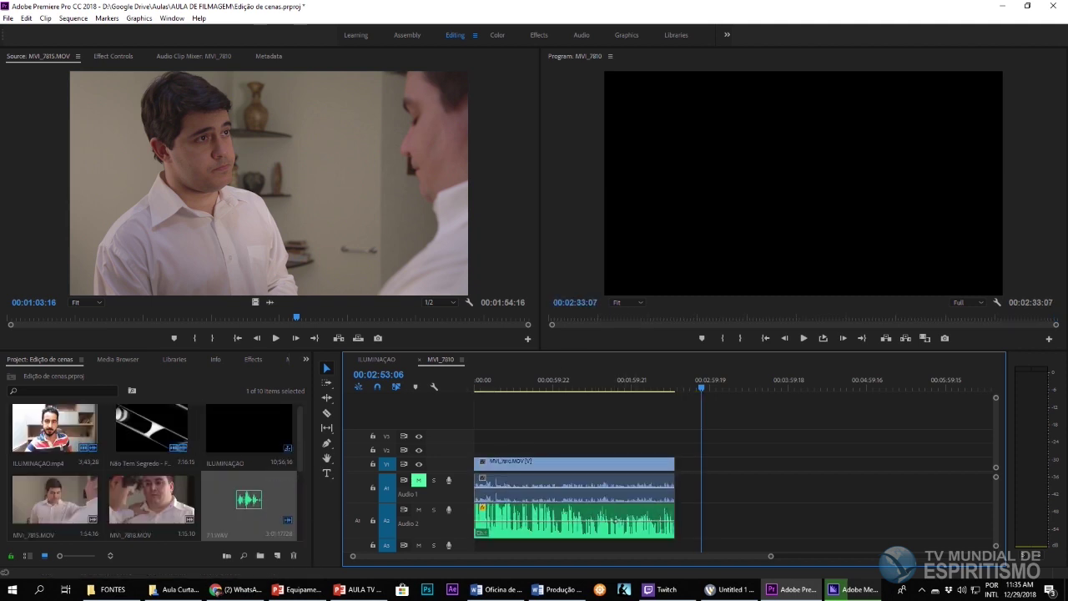
{"action": "left_click", "coordinate": [60, 502]}
{"action": "left_click_drag", "start_coordinate": [54, 499], "coordinate": [771, 479]}
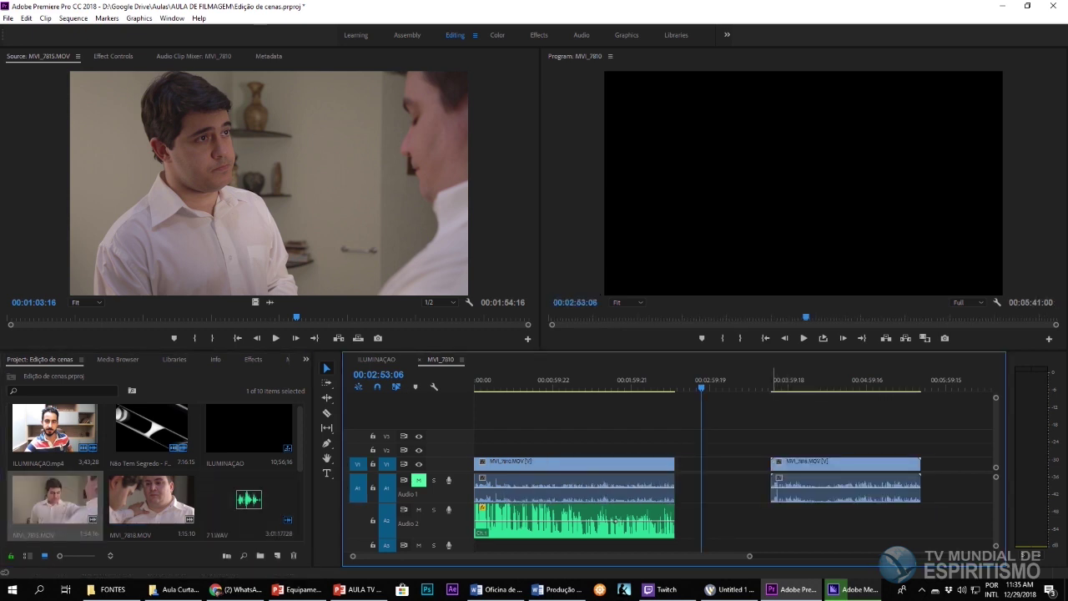
Step: Unmute track A1 and play the opening of the MVI_7815 clip to hear its take identification
{"action": "left_click", "coordinate": [773, 379]}
{"action": "key", "text": "space"}
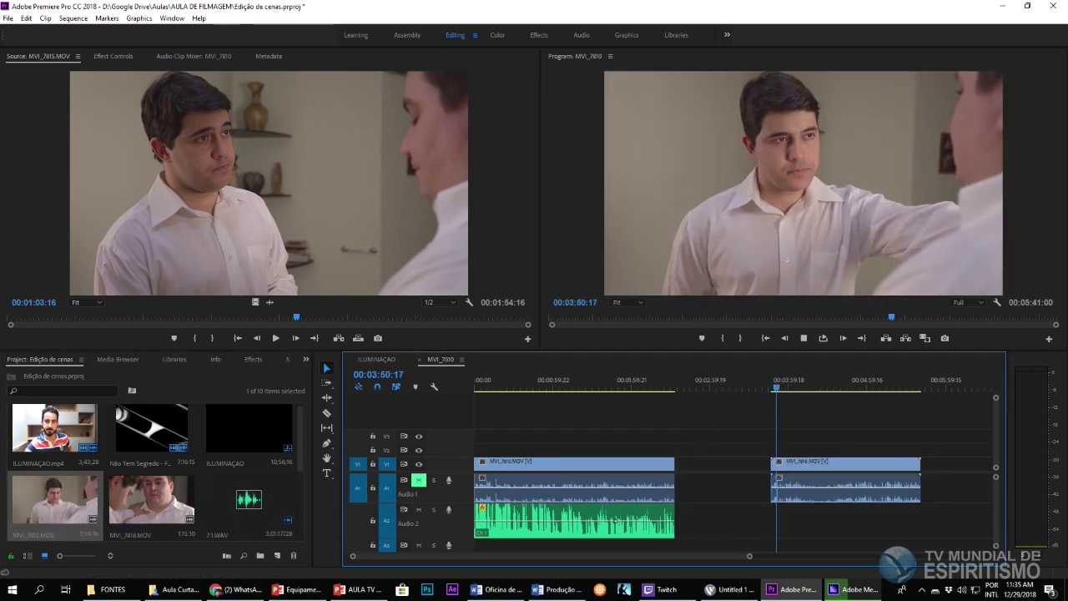
{"action": "left_click_drag", "start_coordinate": [774, 379], "coordinate": [772, 380]}
{"action": "key", "text": "space"}
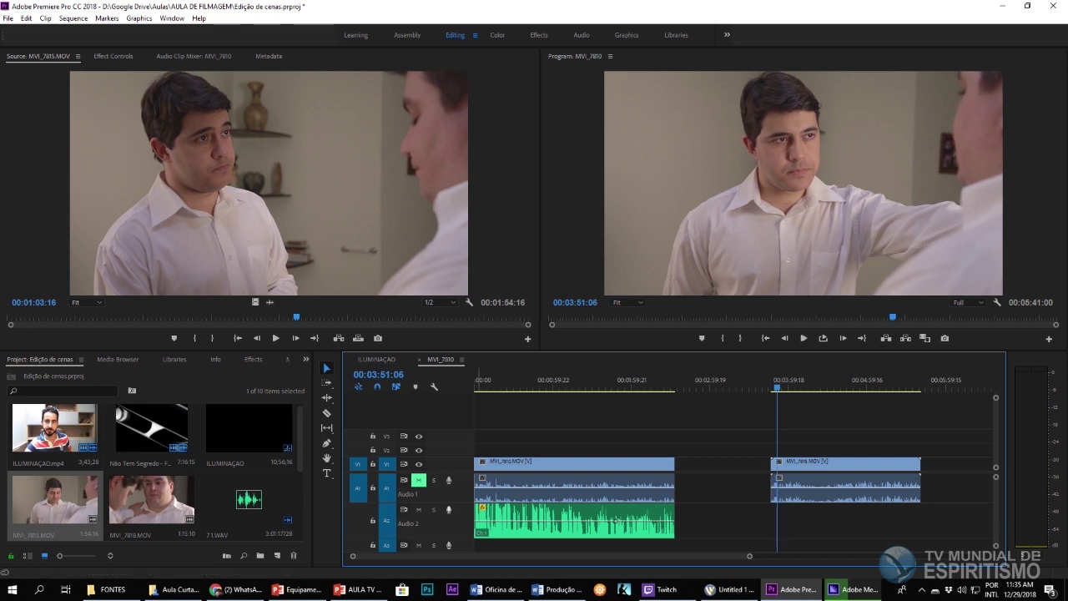
{"action": "key", "text": "Up"}
{"action": "key", "text": "space"}
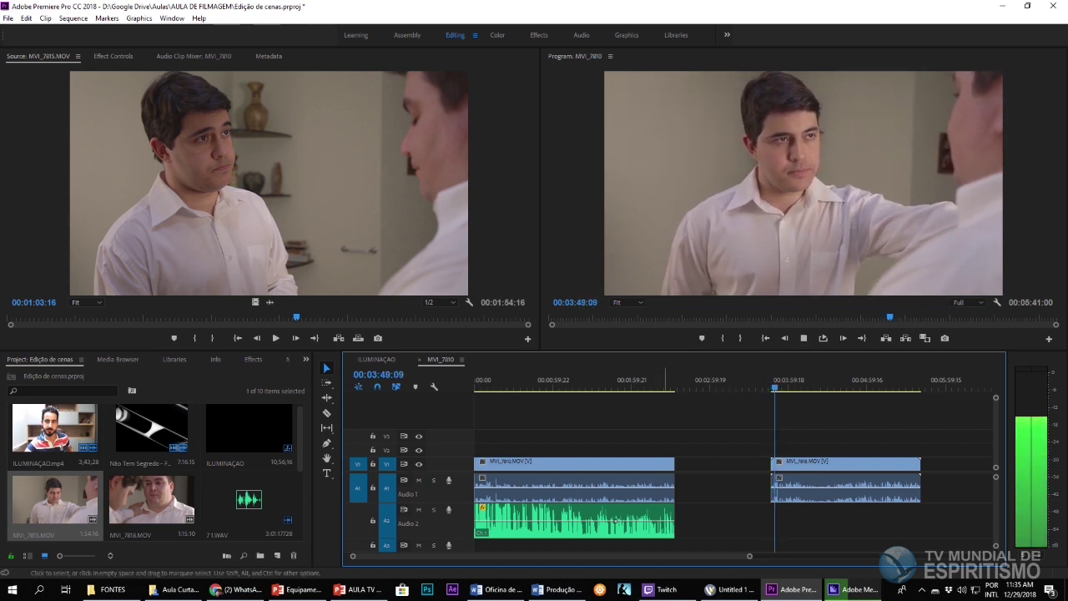
{"action": "key", "text": "space"}
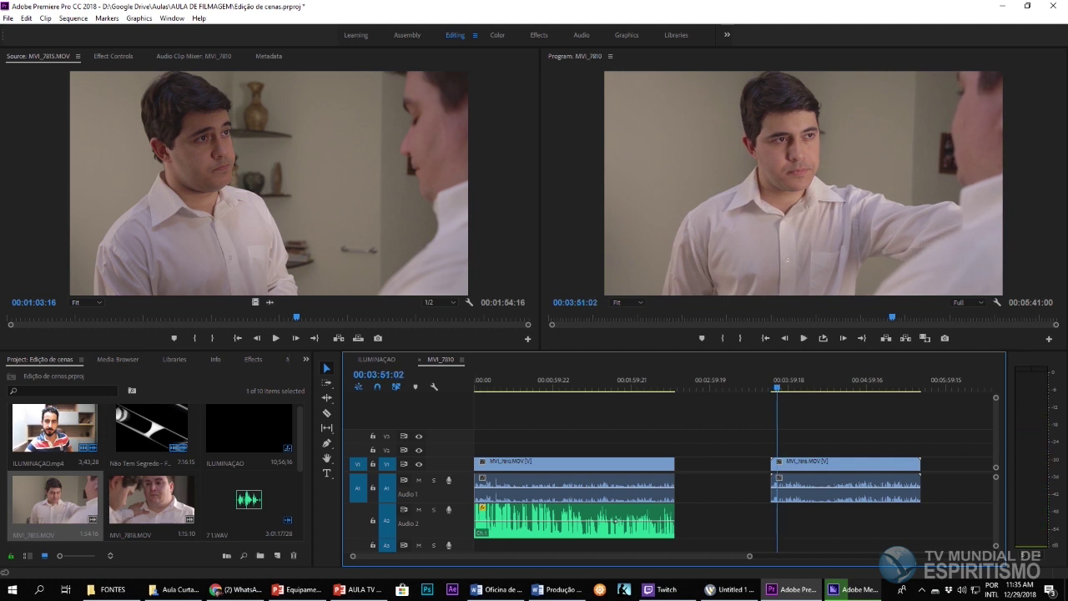
Step: Preview the 7c 2.WAV recording in the Source monitor and select the MVI_7815 clip in the sequence
{"action": "scroll", "coordinate": [155, 467], "scroll_direction": "down", "scroll_amount": 1}
{"action": "left_click", "coordinate": [54, 500]}
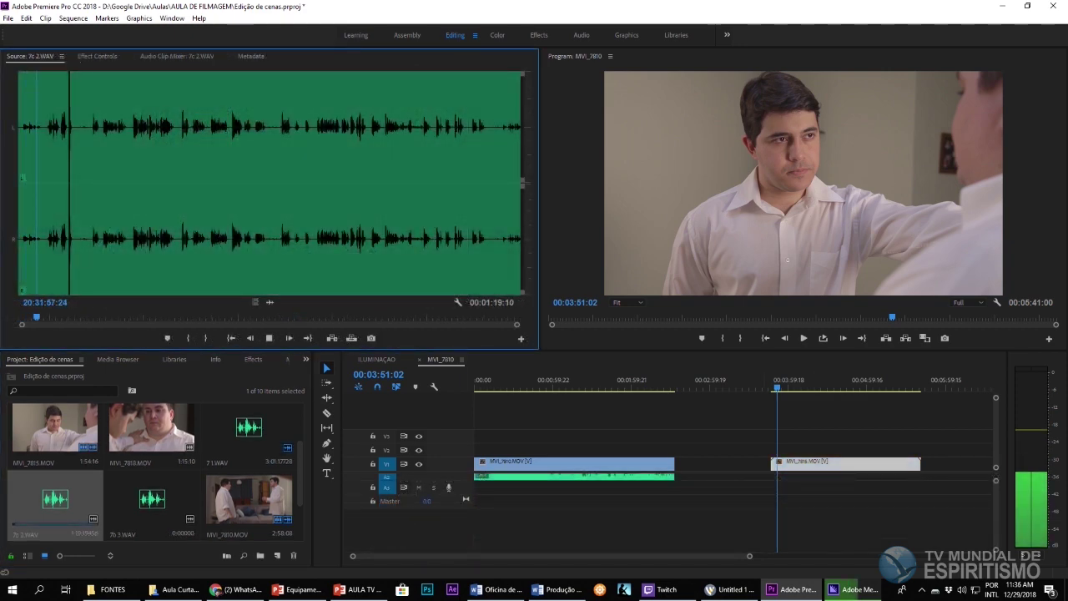
{"action": "key", "text": "space"}
{"action": "left_click", "coordinate": [810, 463]}
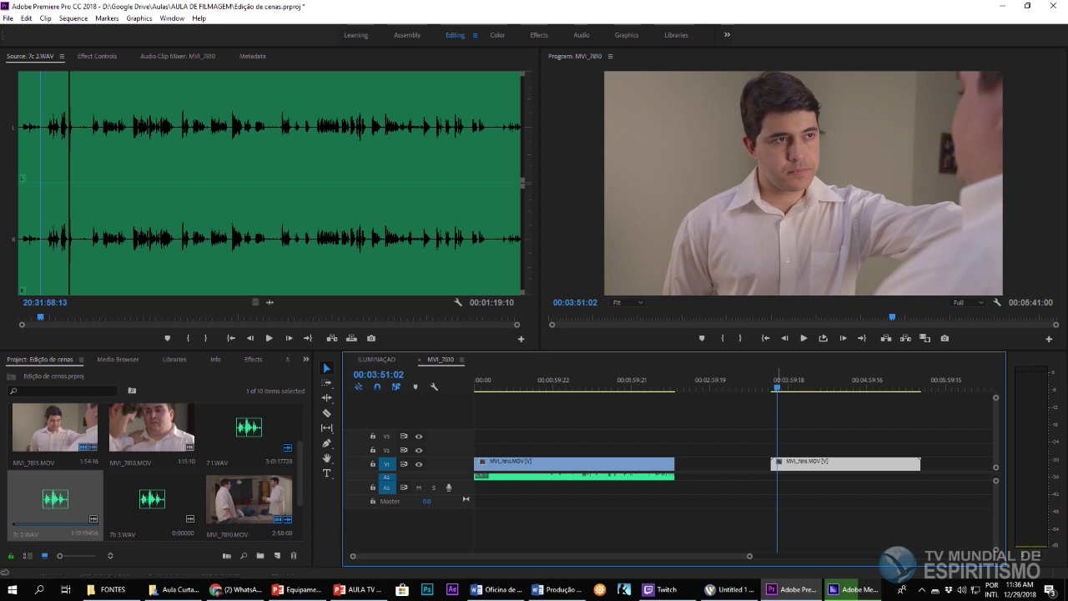
Step: Reposition the MVI_7815 clip in the sequence on tracks V1 and A2 at about 00:03:28, keeping a gap after the first clip
{"action": "left_click_drag", "start_coordinate": [834, 463], "coordinate": [538, 437]}
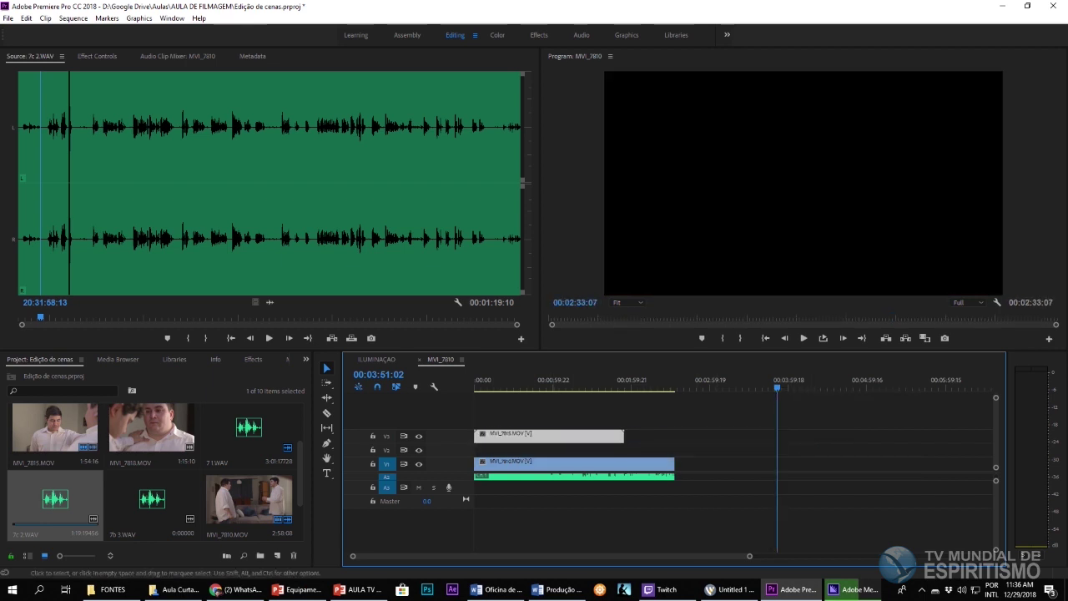
{"action": "left_click_drag", "start_coordinate": [749, 556], "coordinate": [686, 556]}
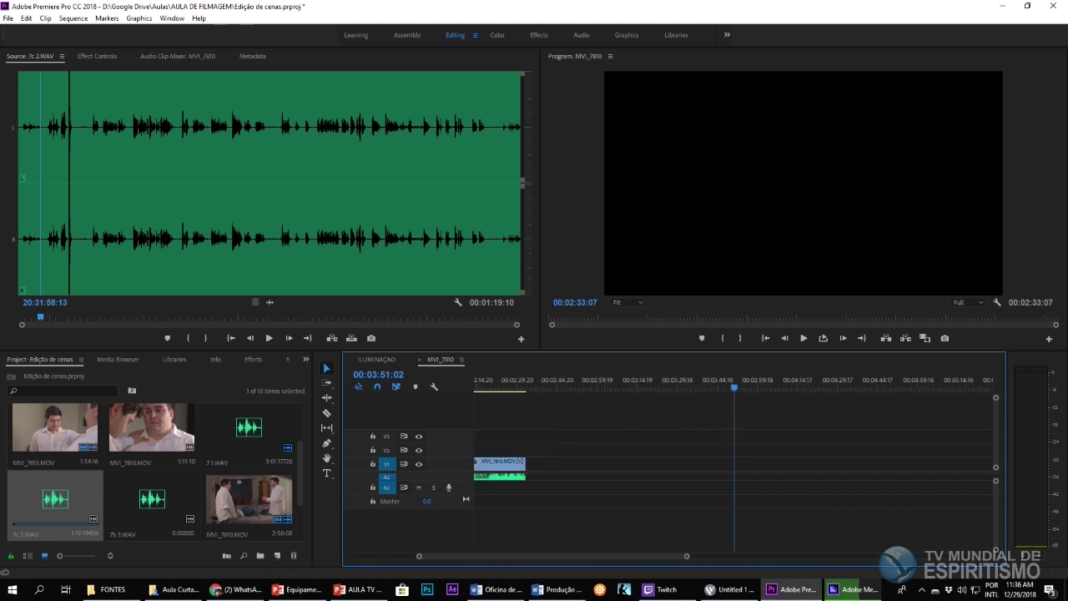
{"action": "scroll", "coordinate": [734, 434], "scroll_direction": "down", "scroll_amount": 4}
{"action": "scroll", "coordinate": [734, 433], "scroll_direction": "down", "scroll_amount": 2}
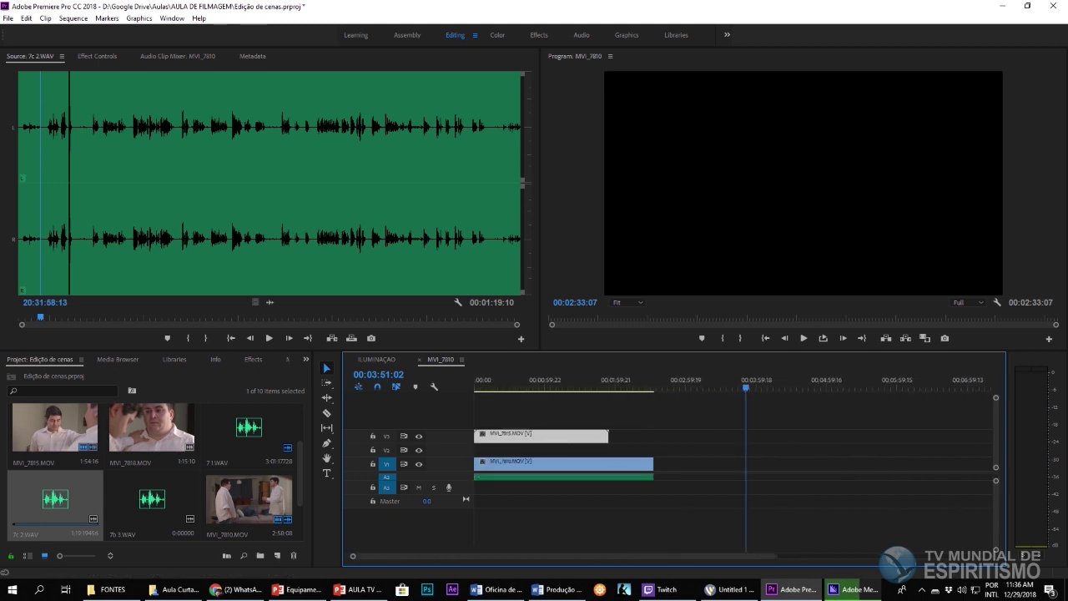
{"action": "left_click_drag", "start_coordinate": [554, 435], "coordinate": [782, 471]}
{"action": "scroll", "coordinate": [662, 501], "scroll_direction": "up", "scroll_amount": 3}
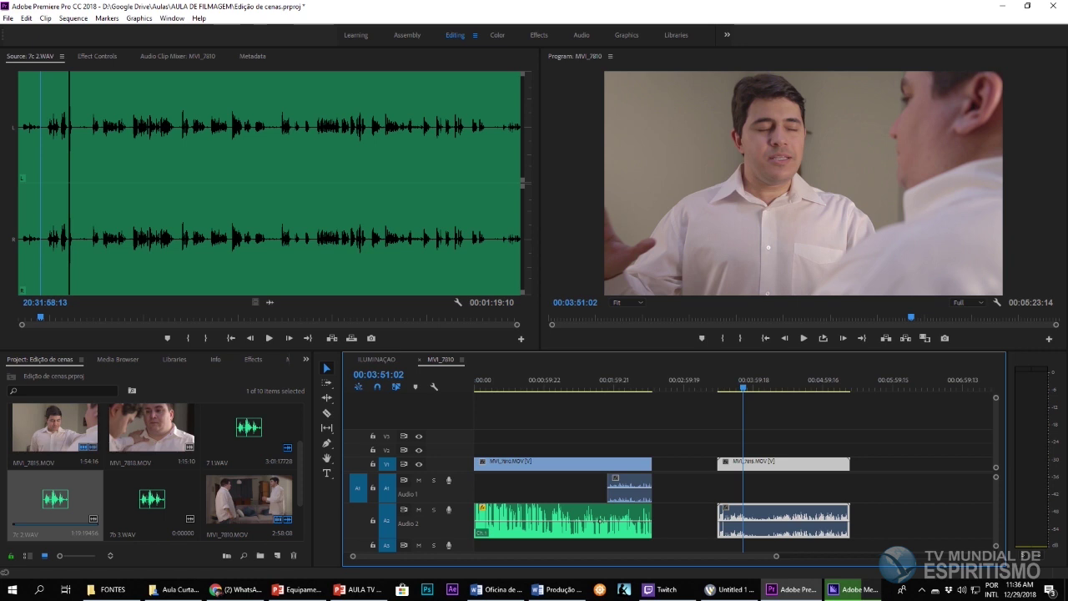
Step: Open MVI_7818.MOV in the Source monitor and add it to tracks V1 and A1 at about 00:05:54, leaving a gap after MVI_7815
{"action": "left_click", "coordinate": [150, 427]}
{"action": "double_click", "coordinate": [150, 427]}
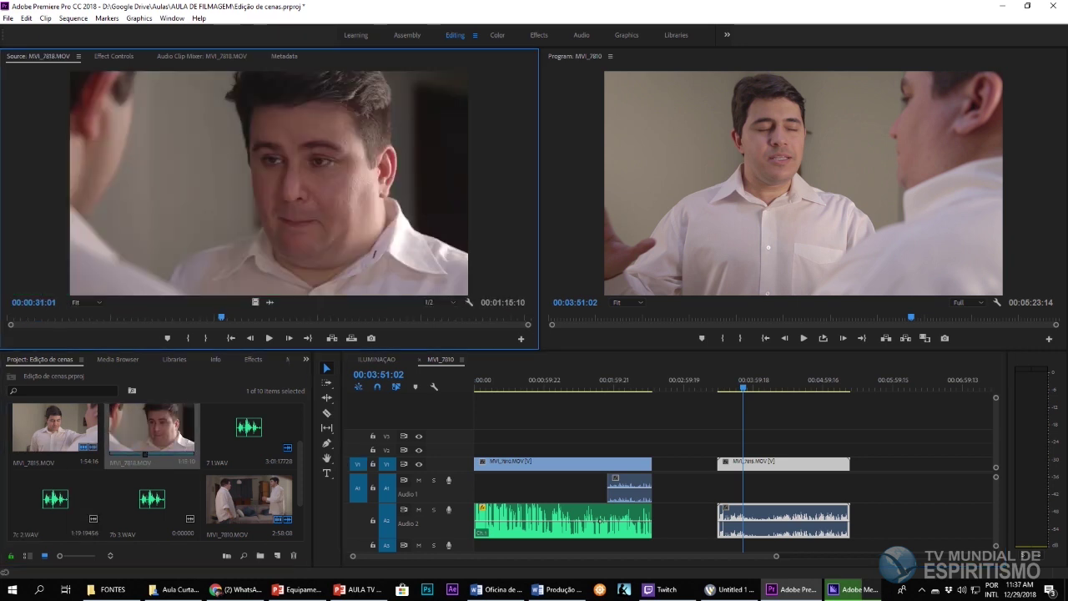
{"action": "left_click_drag", "start_coordinate": [151, 427], "coordinate": [927, 464]}
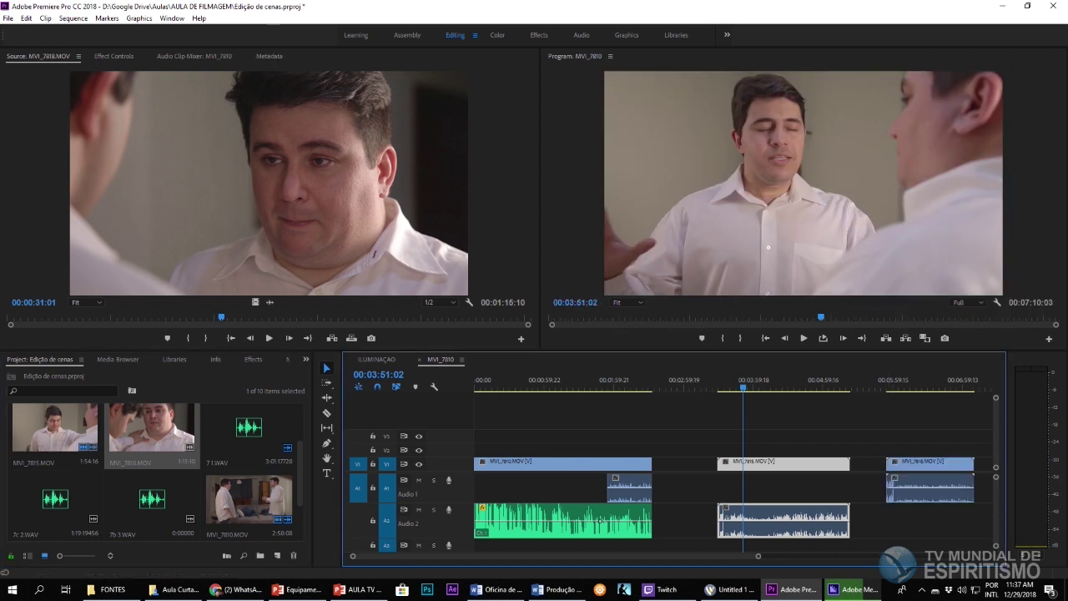
Step: Place the 7c 2.WAV recording on track A2 under the MVI_7818 clip and synchronize both by audio using track channel 1
{"action": "left_click", "coordinate": [55, 499]}
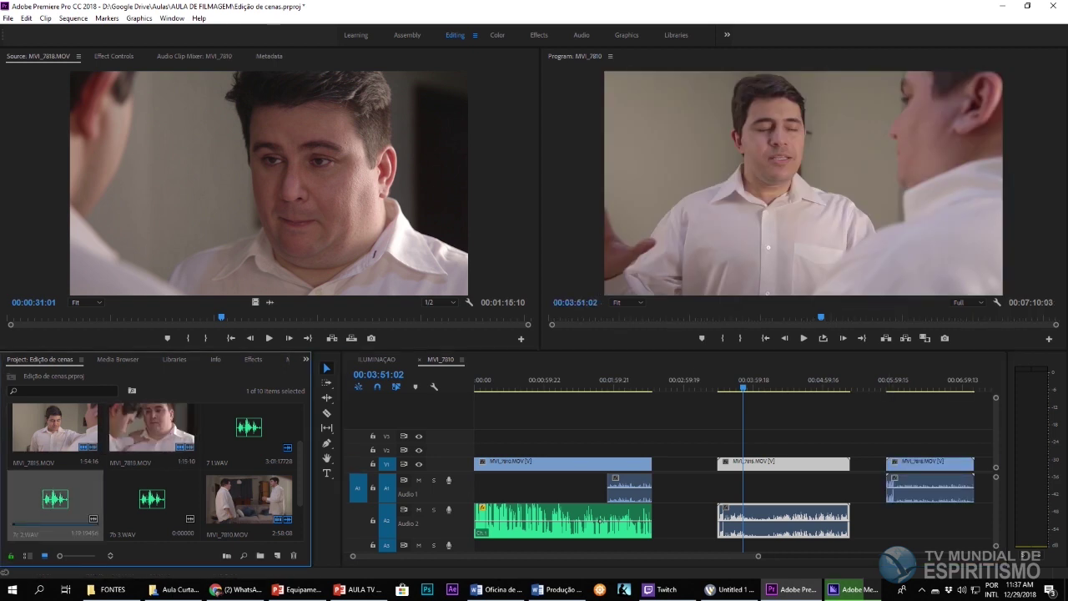
{"action": "left_click_drag", "start_coordinate": [56, 499], "coordinate": [896, 521]}
{"action": "right_click", "coordinate": [899, 521]}
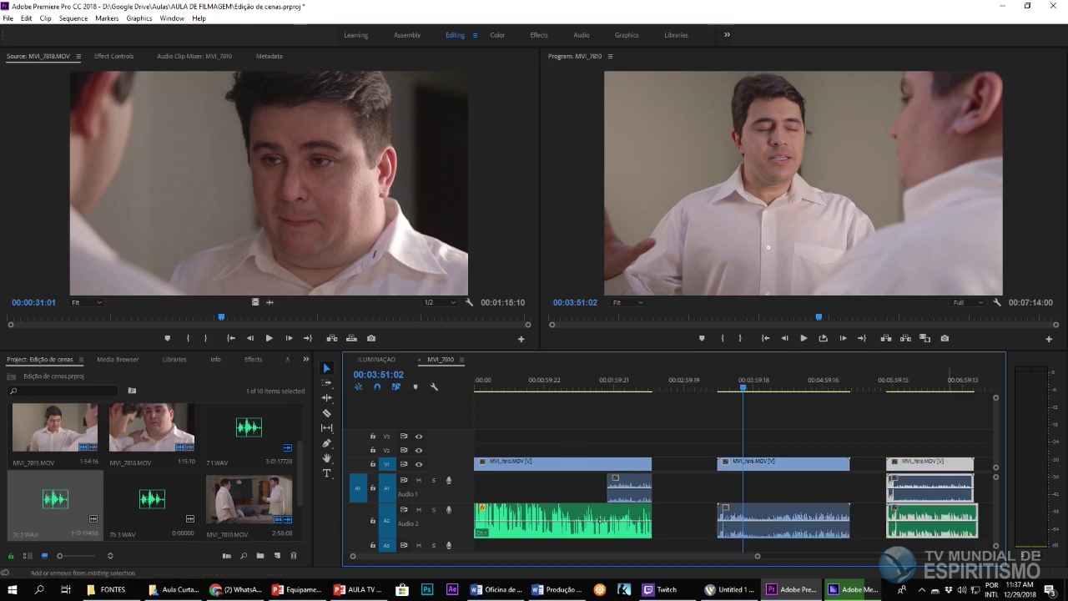
{"action": "left_click", "coordinate": [939, 265]}
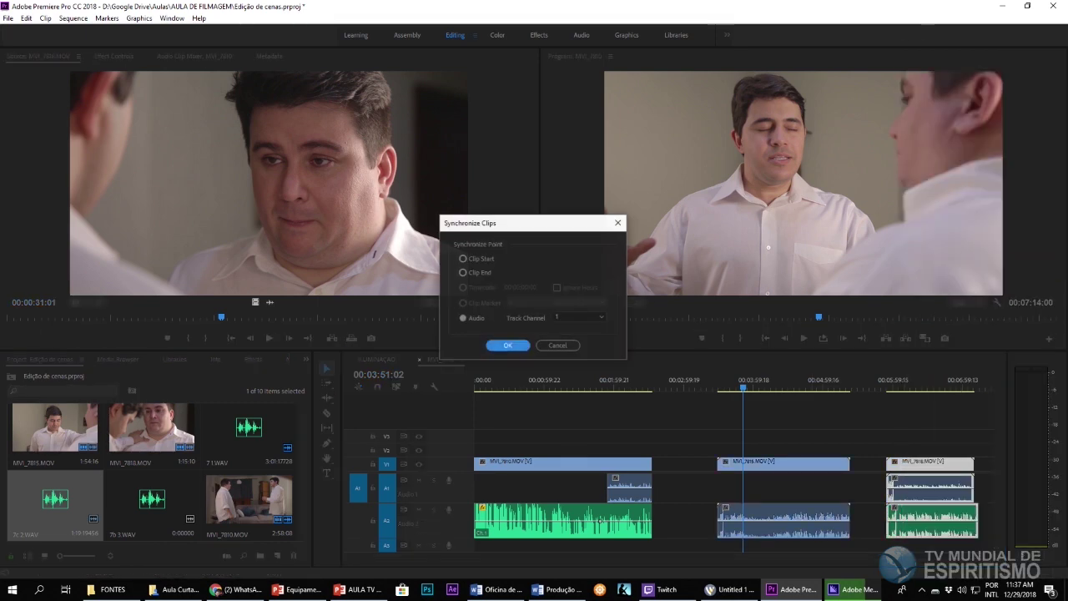
{"action": "key", "text": "Return"}
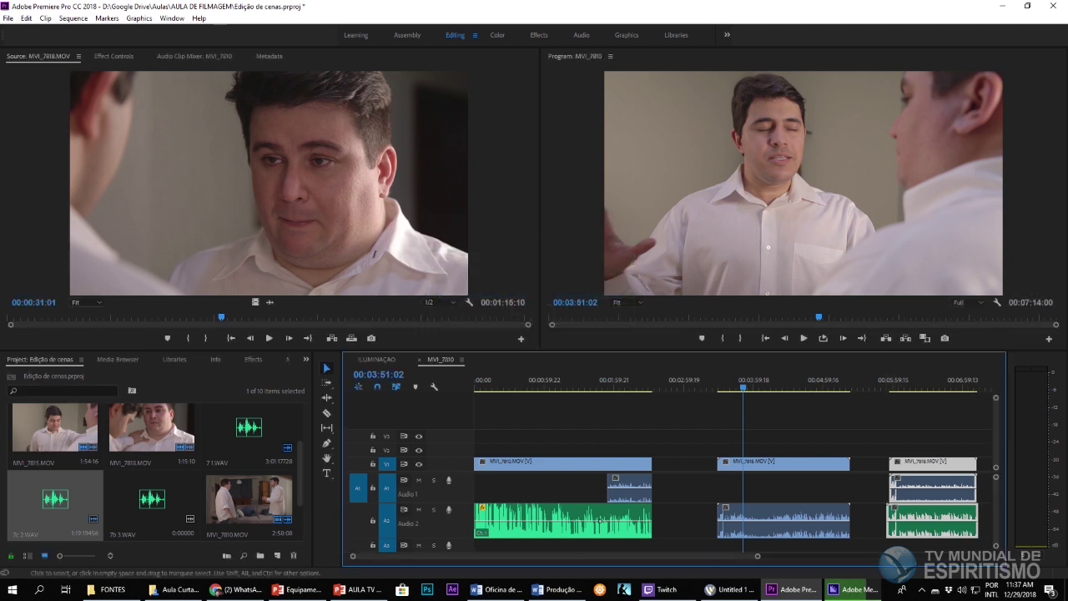
Step: Trim the starts and ends of the MVI_7818 clip and its WAV recording so they align, ending at 00:07:09:02
{"action": "left_click", "coordinate": [892, 385]}
{"action": "key", "text": "space"}
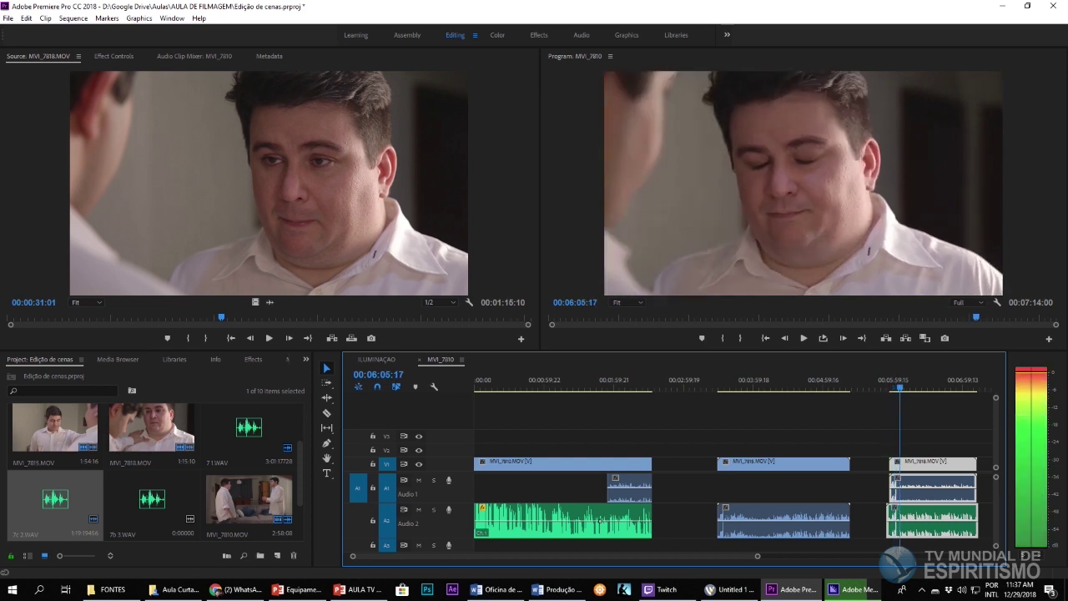
{"action": "left_click_drag", "start_coordinate": [890, 488], "coordinate": [900, 520]}
{"action": "left_click", "coordinate": [893, 489]}
{"action": "left_click", "coordinate": [963, 381]}
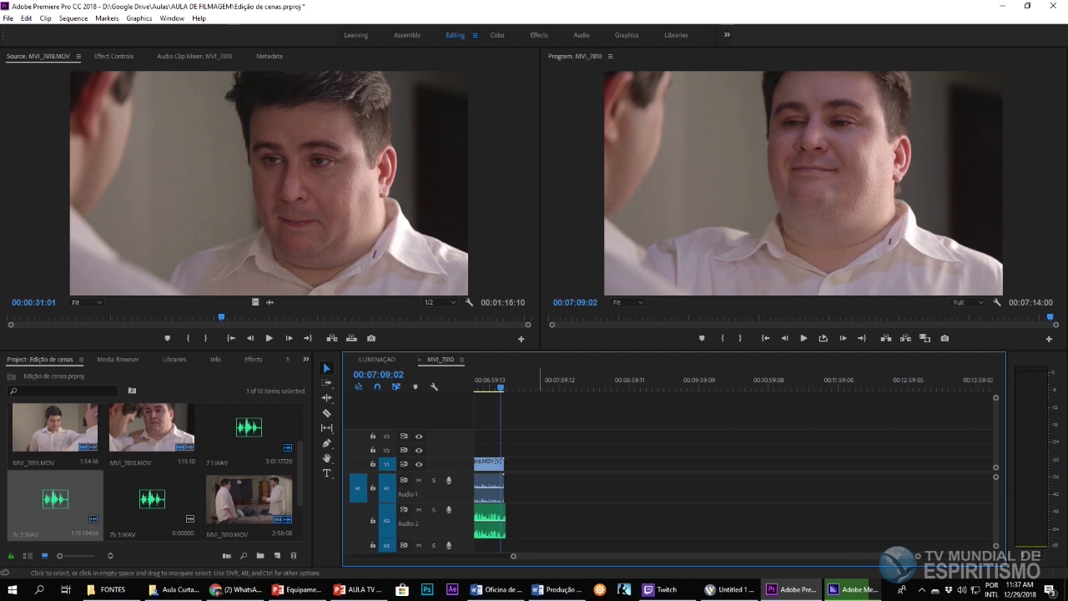
{"action": "left_click_drag", "start_coordinate": [503, 488], "coordinate": [500, 521]}
{"action": "scroll", "coordinate": [501, 517], "scroll_direction": "up", "scroll_amount": 5}
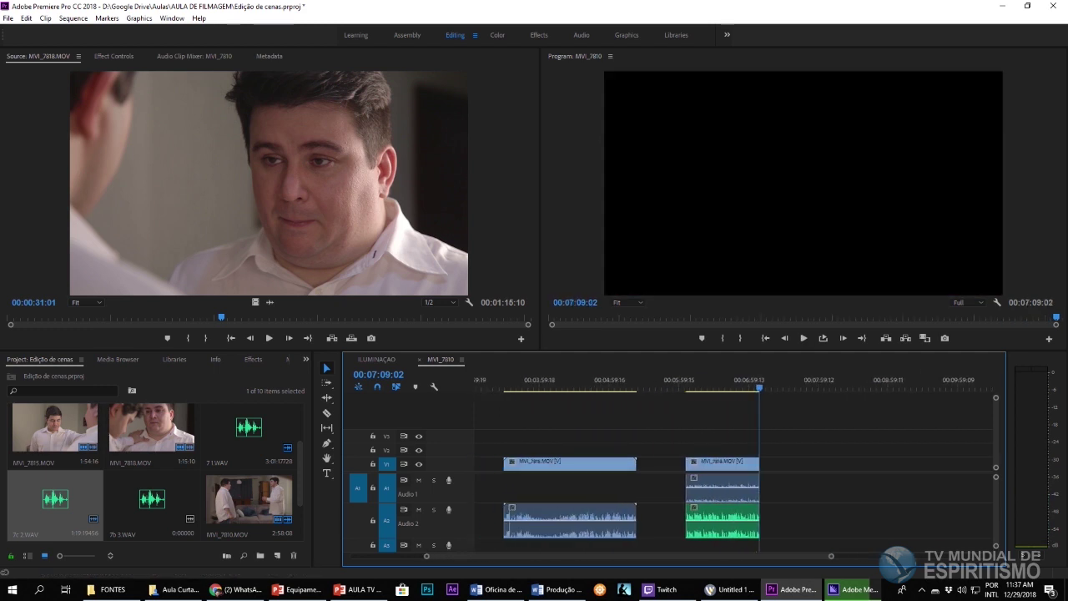
Step: Play sections of the MVI_7818 clip to check its synchronized audio, and save the project
{"action": "scroll", "coordinate": [599, 521], "scroll_direction": "up", "scroll_amount": 3}
{"action": "left_click_drag", "start_coordinate": [758, 556], "coordinate": [791, 556]}
{"action": "left_click", "coordinate": [850, 381]}
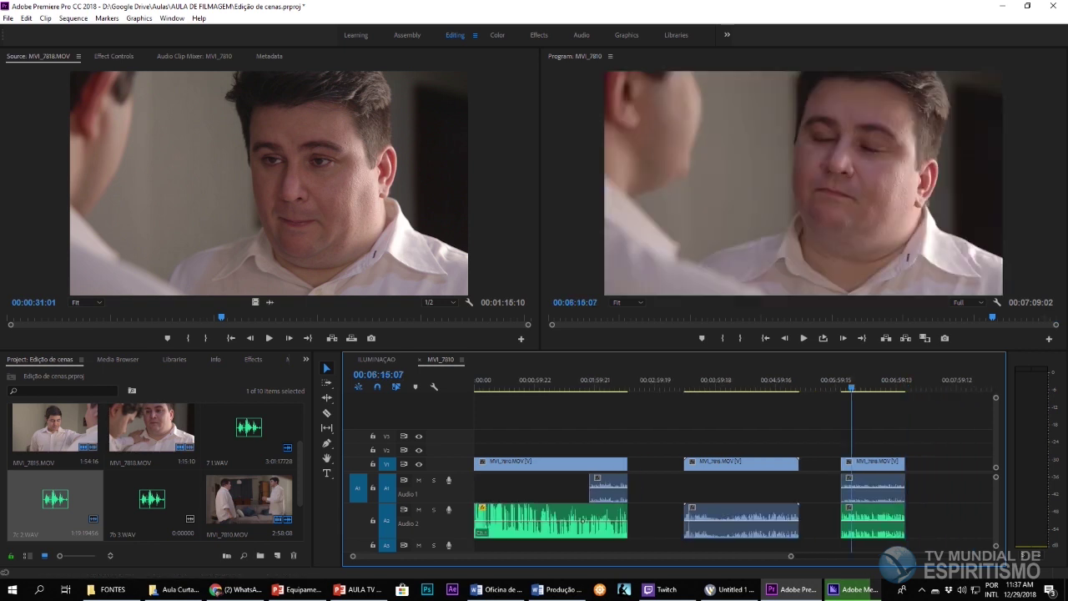
{"action": "key", "text": "space"}
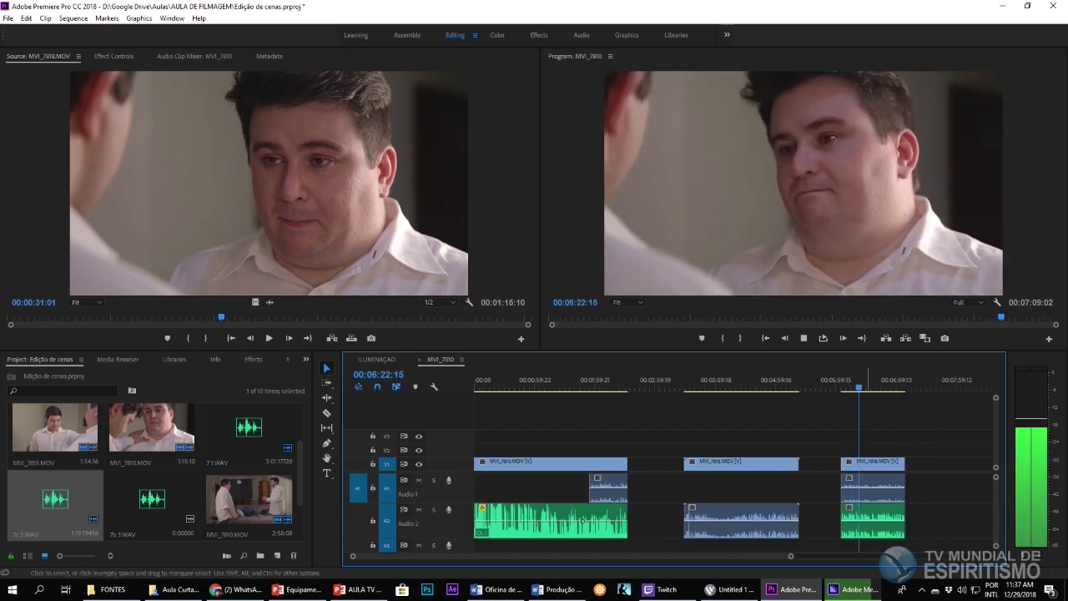
{"action": "key", "text": "space"}
{"action": "left_click_drag", "start_coordinate": [859, 384], "coordinate": [854, 384]}
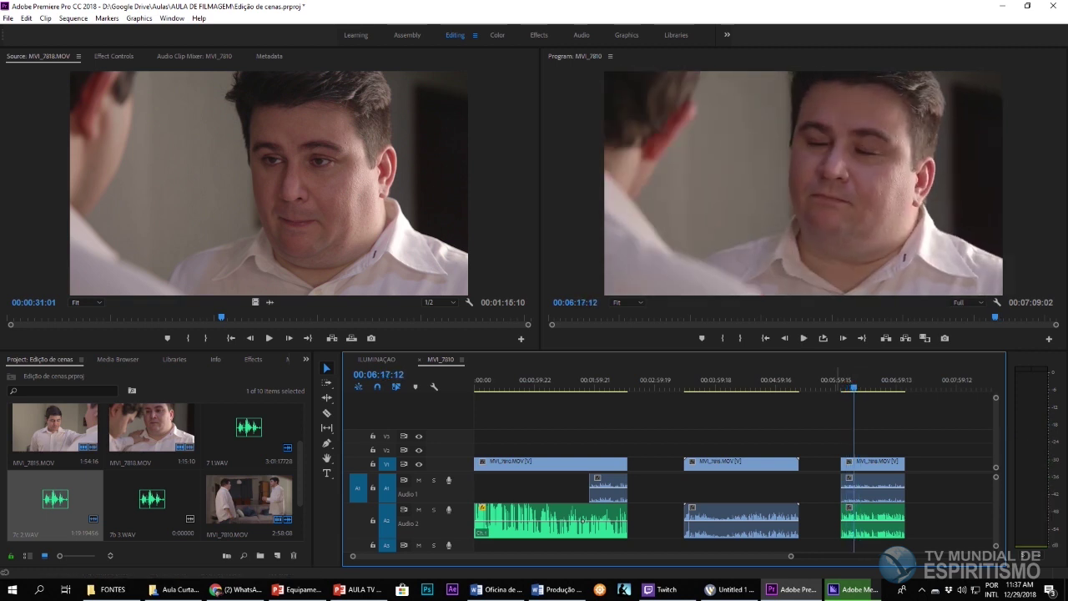
{"action": "key", "text": "ctrl+s"}
{"action": "left_click_drag", "start_coordinate": [841, 384], "coordinate": [844, 384]}
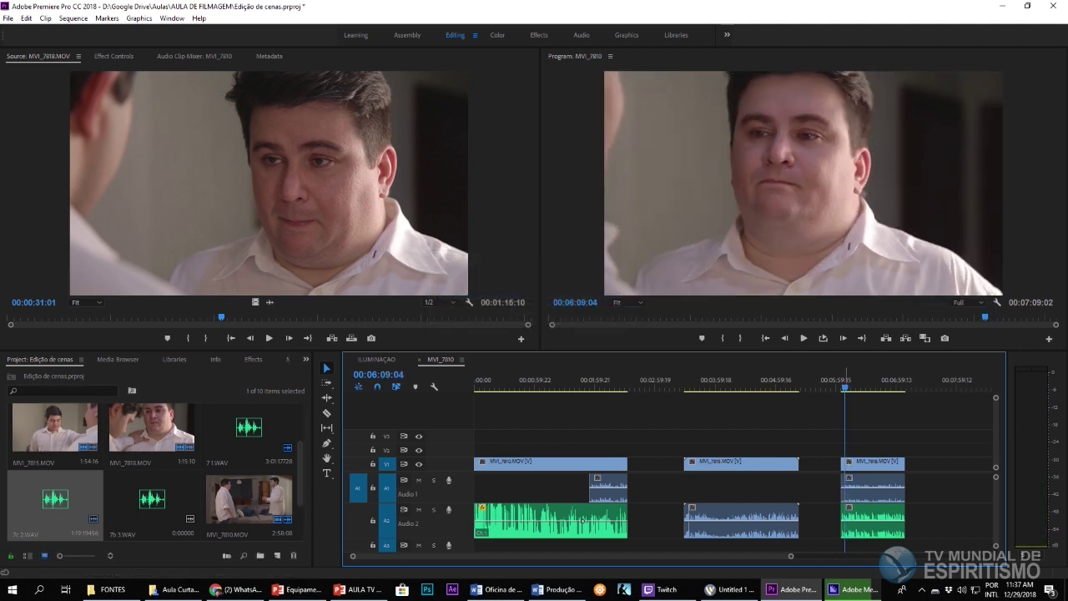
{"action": "key", "text": "space"}
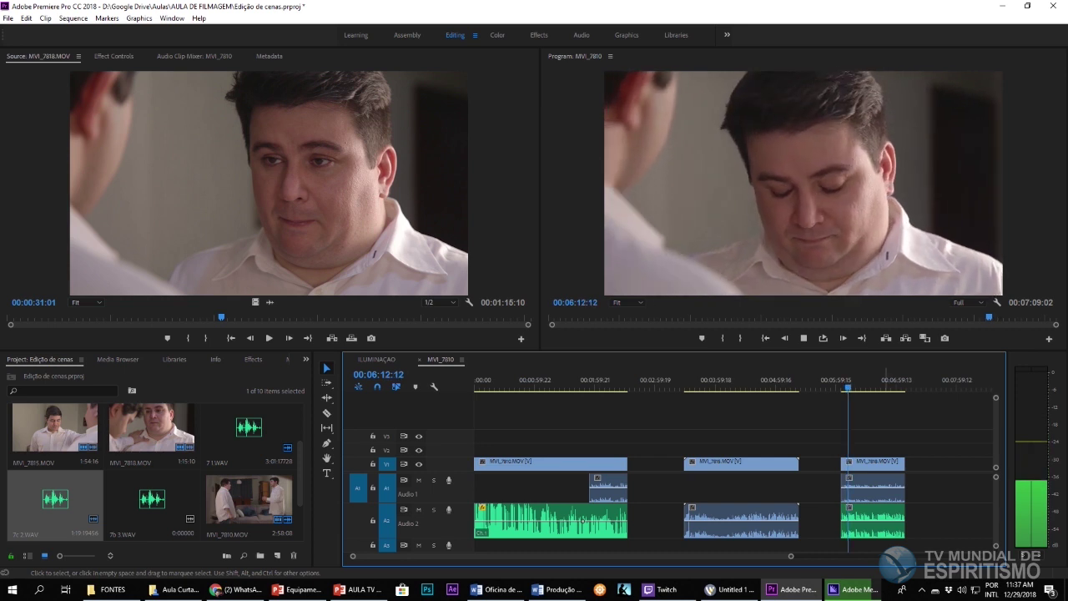
{"action": "key", "text": "space"}
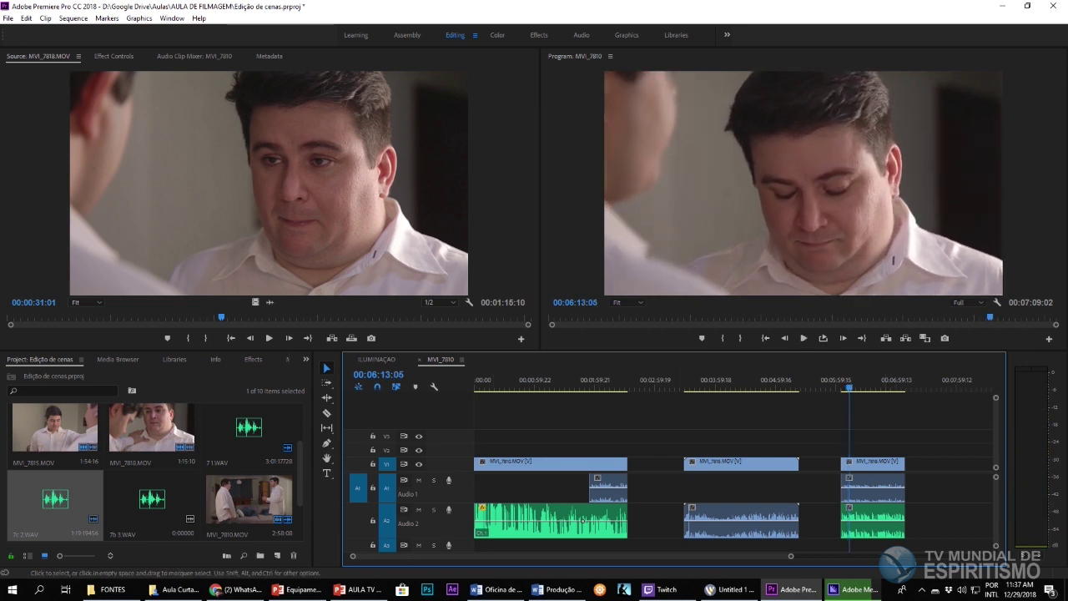
Step: Play the opening of the first clip in the sequence and examine it up close on the timeline
{"action": "left_click", "coordinate": [476, 377]}
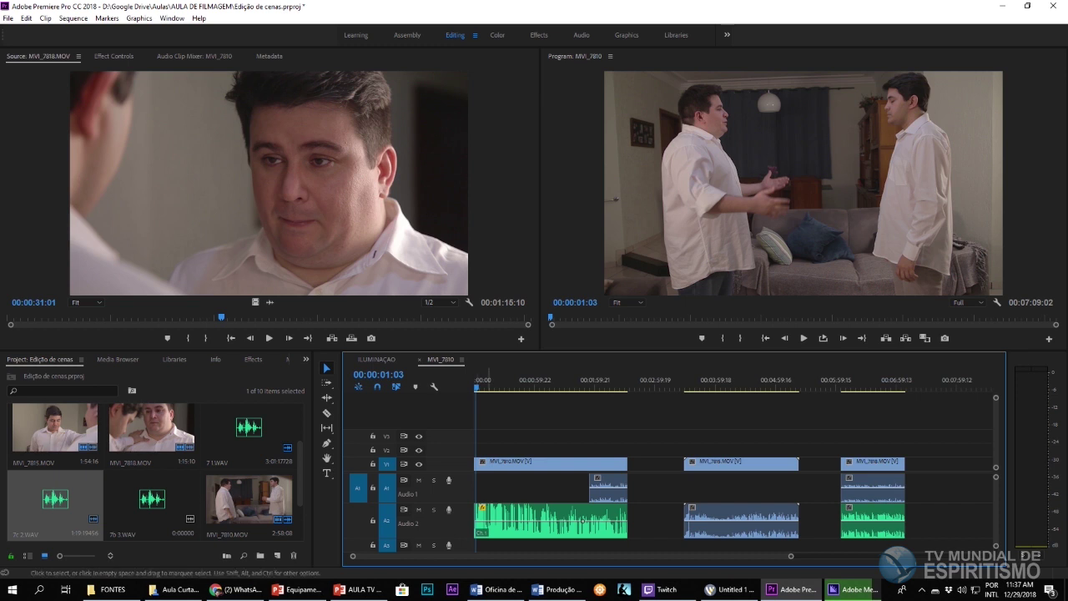
{"action": "key", "text": "space"}
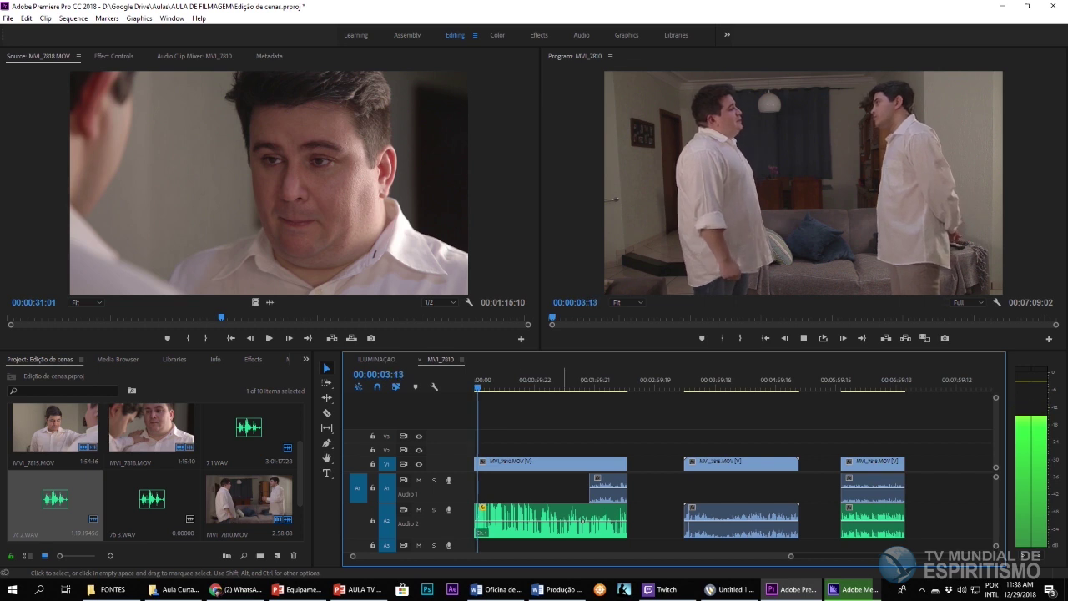
{"action": "left_click_drag", "start_coordinate": [791, 556], "coordinate": [809, 556]}
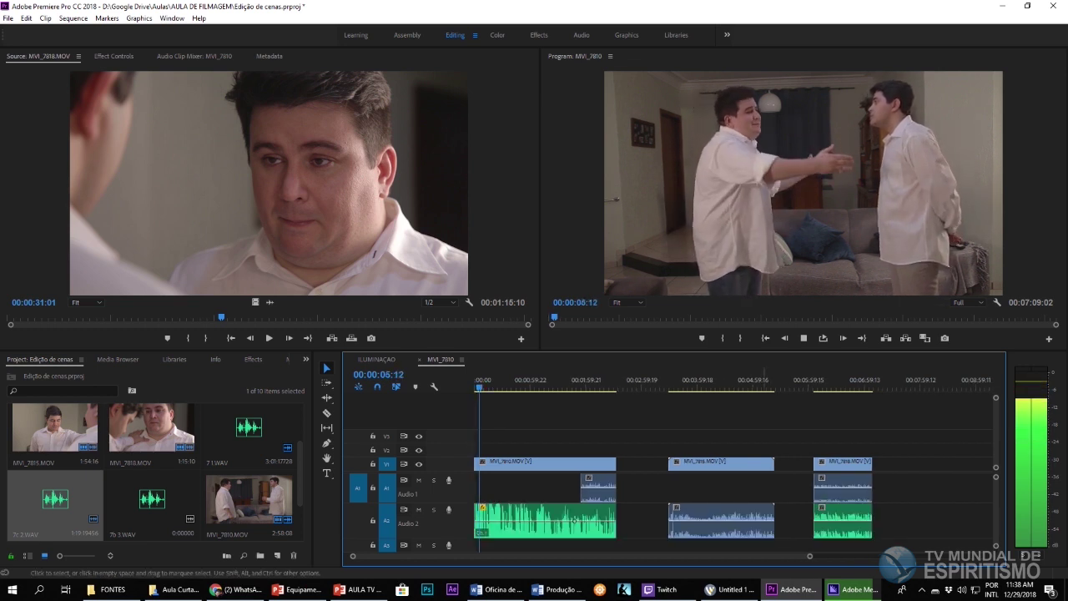
{"action": "key", "text": "space"}
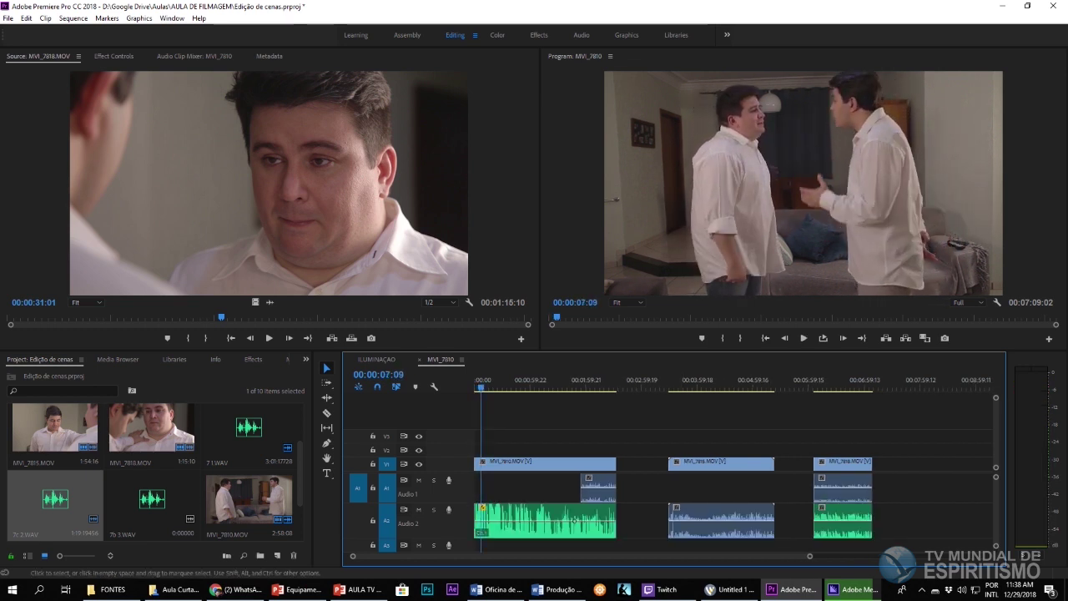
{"action": "key", "text": "equal"}
{"action": "key", "text": "equal"}
{"action": "key", "text": "equal"}
{"action": "key", "text": "equal"}
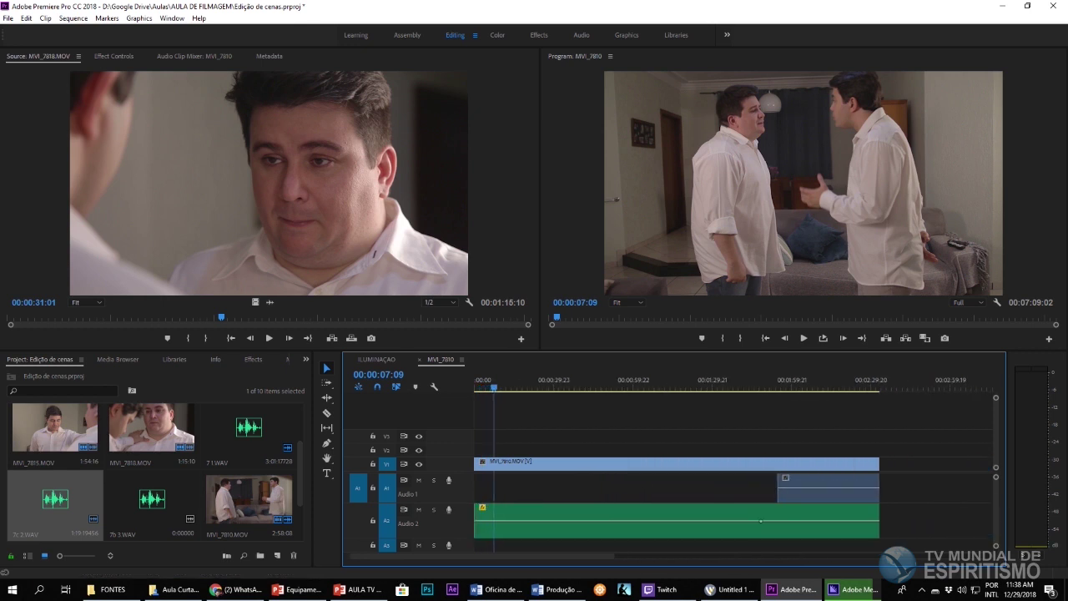
Step: Play around the opening of the MVI_7815 clip to find its start point and trim its start to 00:03:38:03
{"action": "key", "text": "minus"}
{"action": "key", "text": "minus"}
{"action": "key", "text": "minus"}
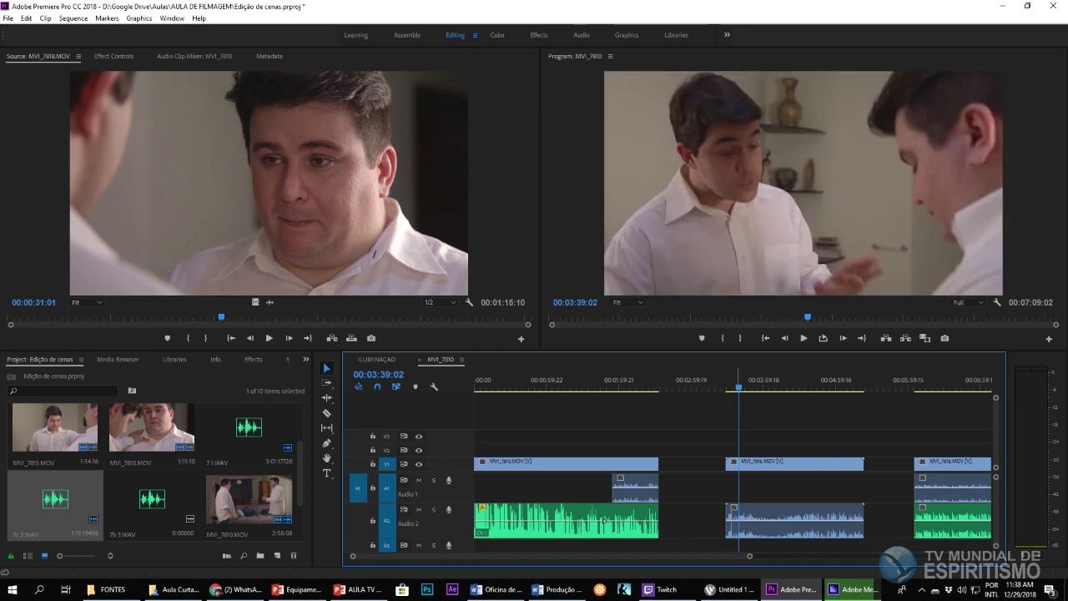
{"action": "key", "text": "j"}
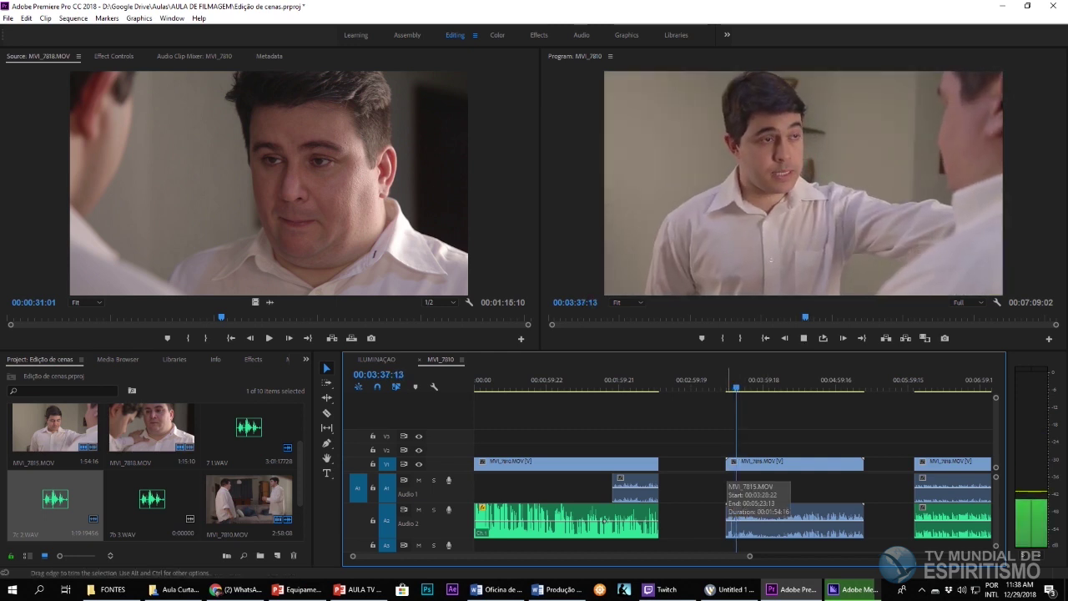
{"action": "key", "text": "l"}
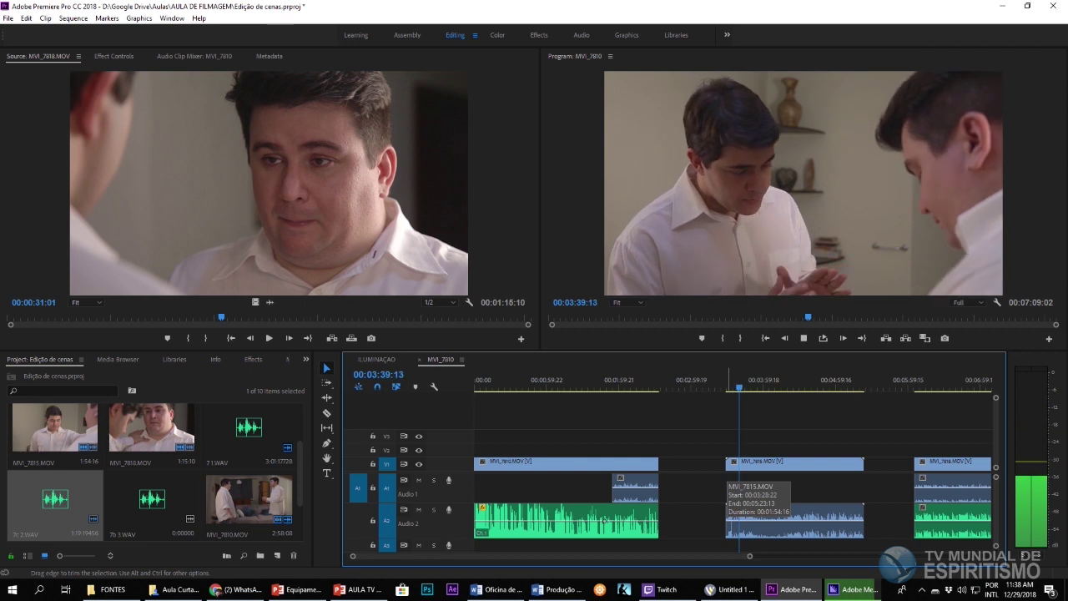
{"action": "key", "text": "k"}
{"action": "left_click_drag", "start_coordinate": [739, 379], "coordinate": [737, 379]}
{"action": "key", "text": "j"}
{"action": "key", "text": "k"}
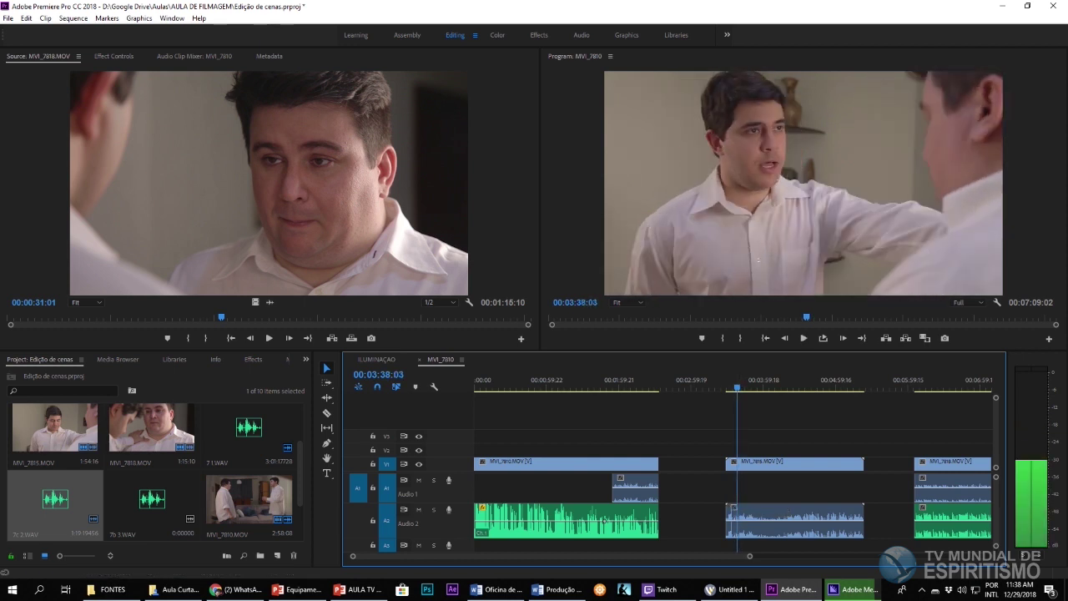
{"action": "key", "text": "e"}
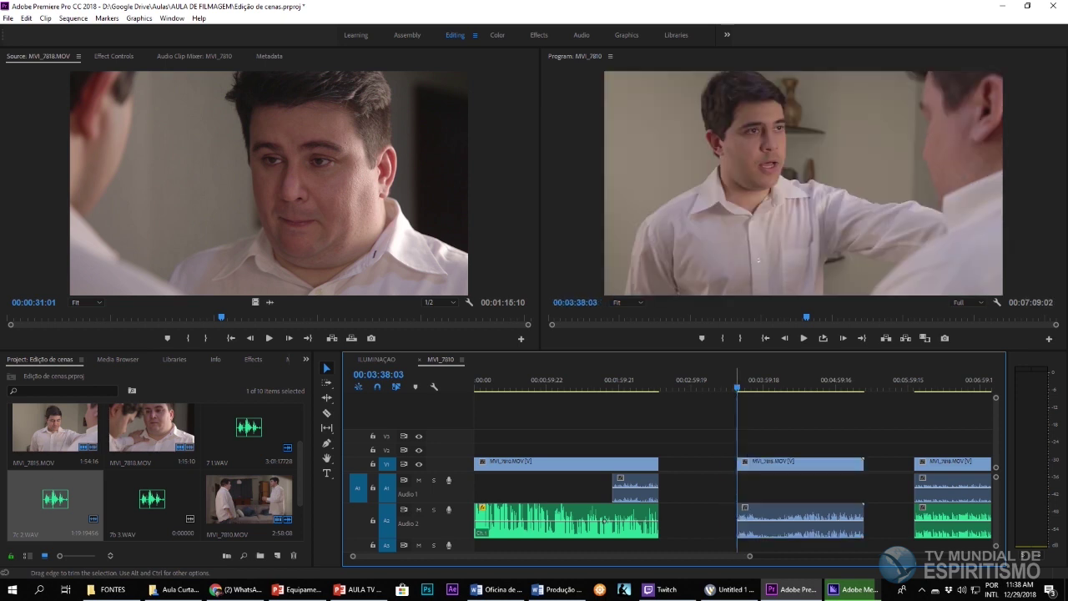
Step: Play the trimmed MVI_7815 clip from its start and split its video and audio at 00:03:45:17 with the Razor tool
{"action": "key", "text": "l"}
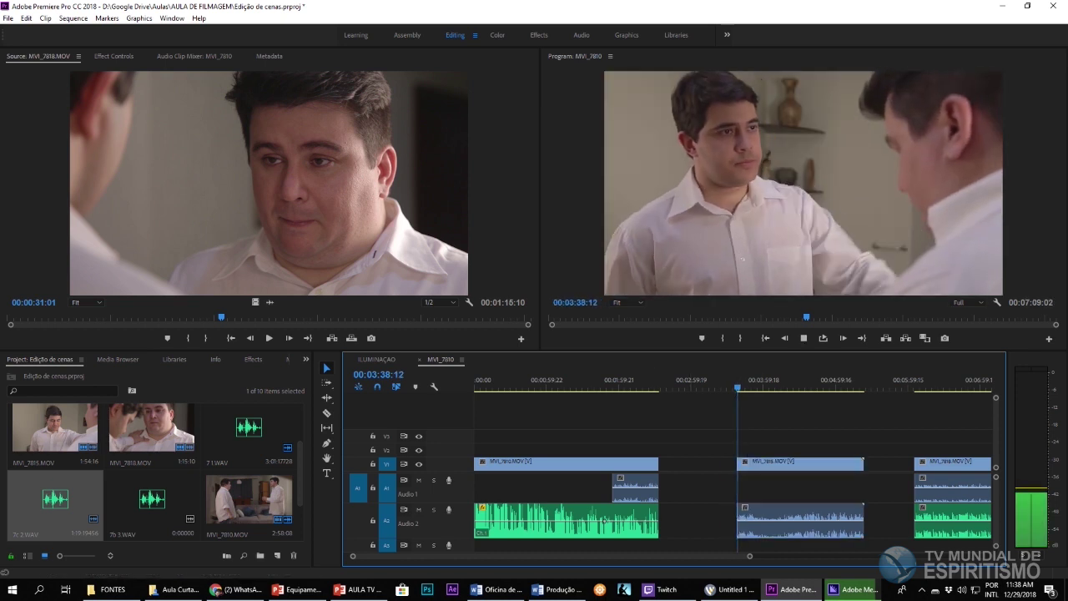
{"action": "key", "text": "equal"}
{"action": "key", "text": "equal"}
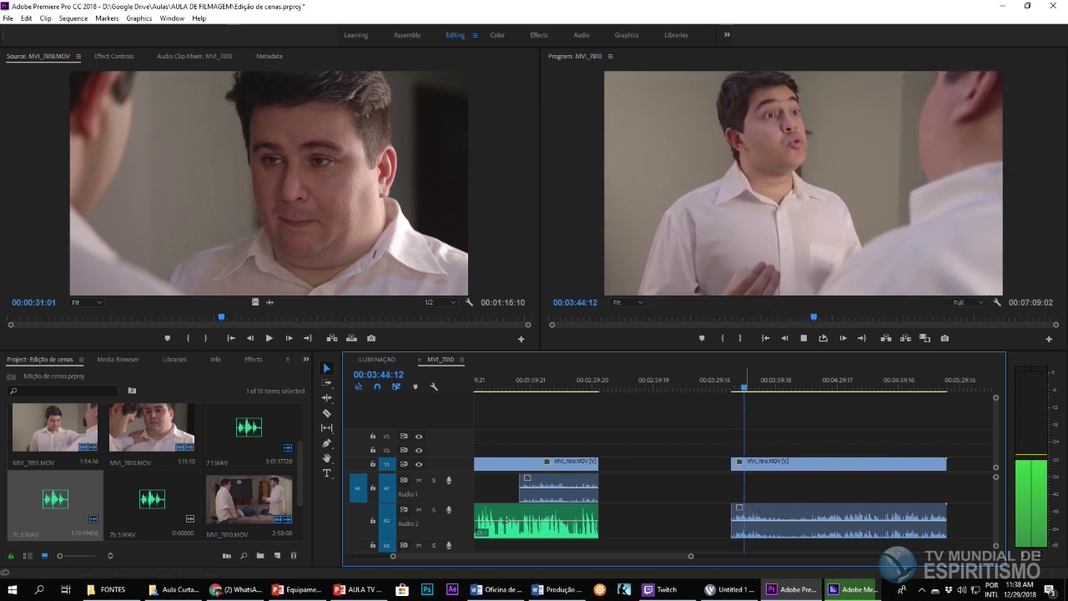
{"action": "key", "text": "space"}
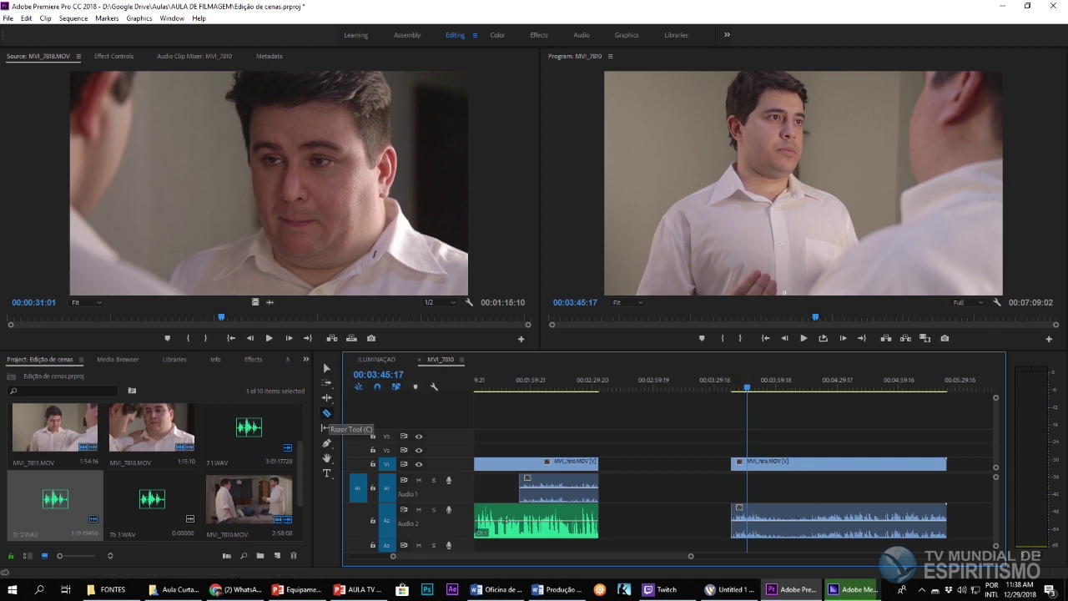
{"action": "left_click", "coordinate": [326, 412]}
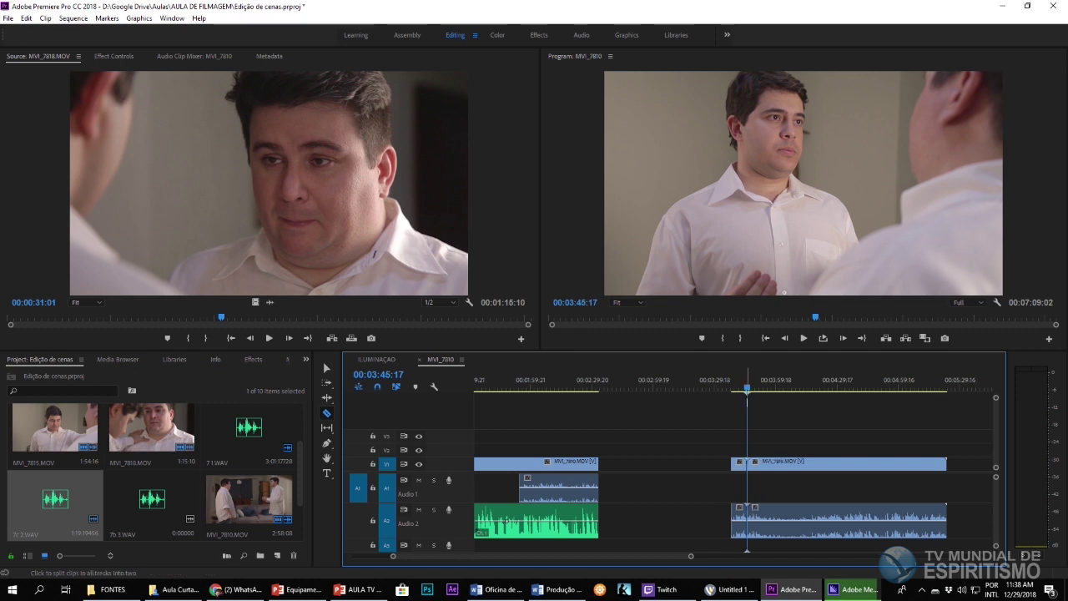
Step: Select the opening piece of the split MVI_7815 clip with its audio and move it into the gap shortly after the first clip
{"action": "key", "text": "v"}
{"action": "left_click_drag", "start_coordinate": [706, 430], "coordinate": [741, 534]}
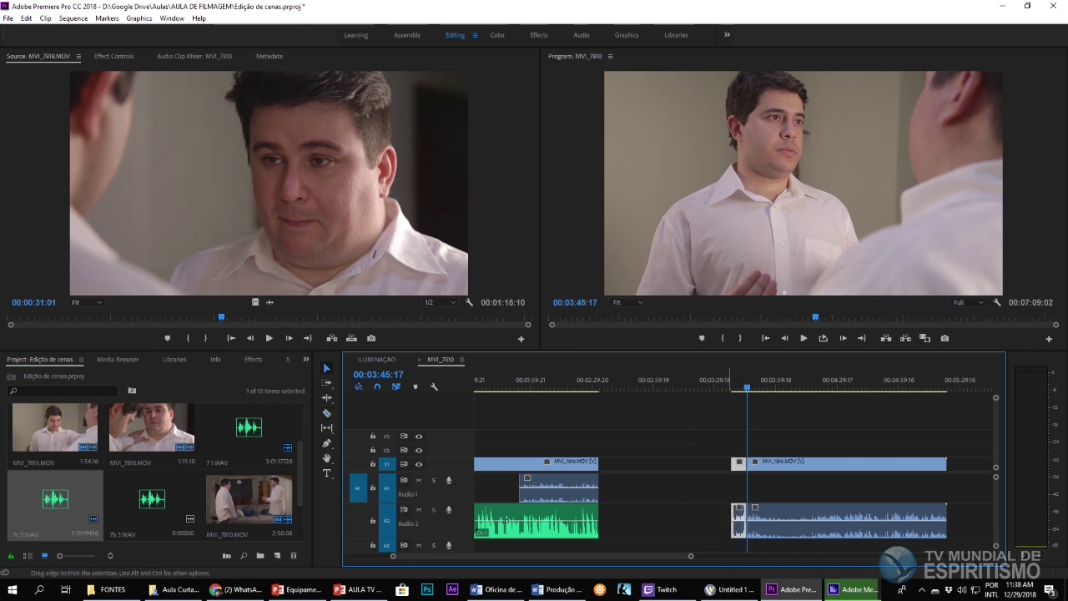
{"action": "left_click_drag", "start_coordinate": [733, 463], "coordinate": [623, 480]}
{"action": "key", "text": "ctrl+z"}
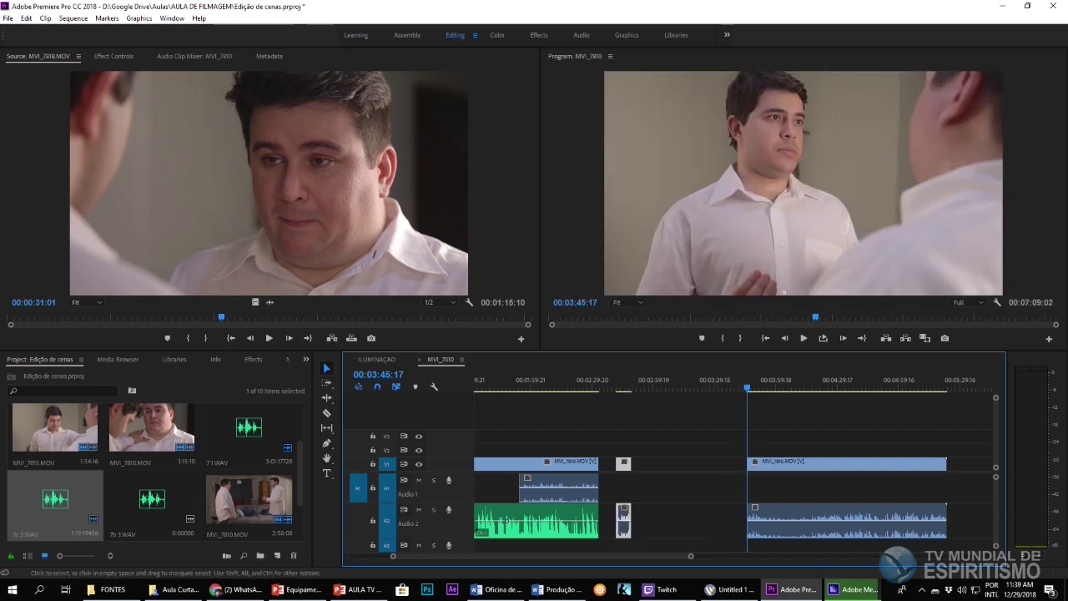
Step: Play the sequence from its start to find the cut point in the first MVI_7810 clip around 00:00:16:10
{"action": "scroll", "coordinate": [709, 501], "scroll_direction": "up", "scroll_amount": 3}
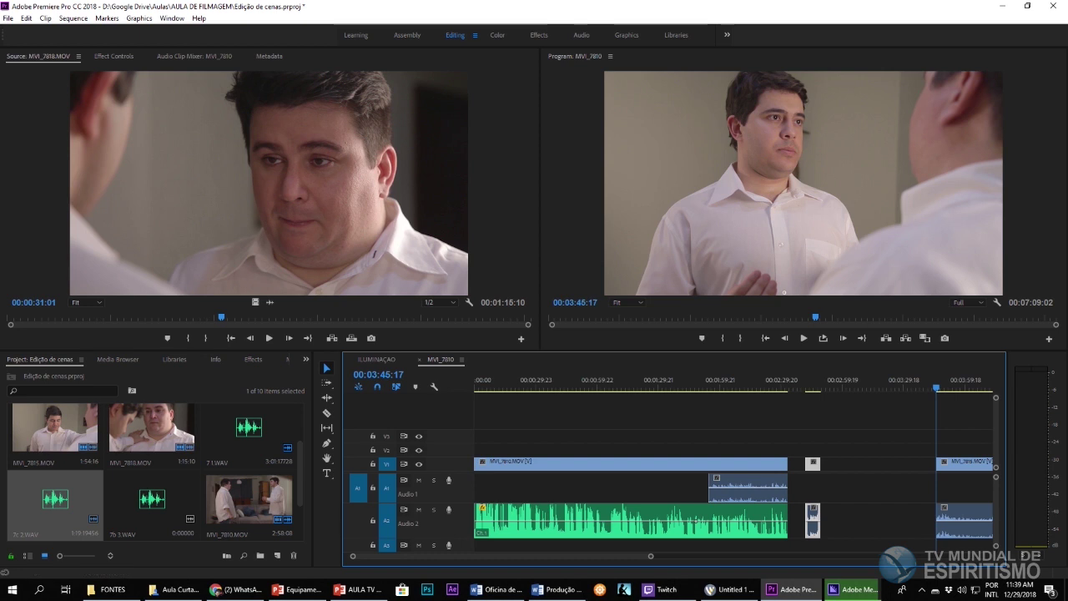
{"action": "key", "text": "Home"}
{"action": "key", "text": "space"}
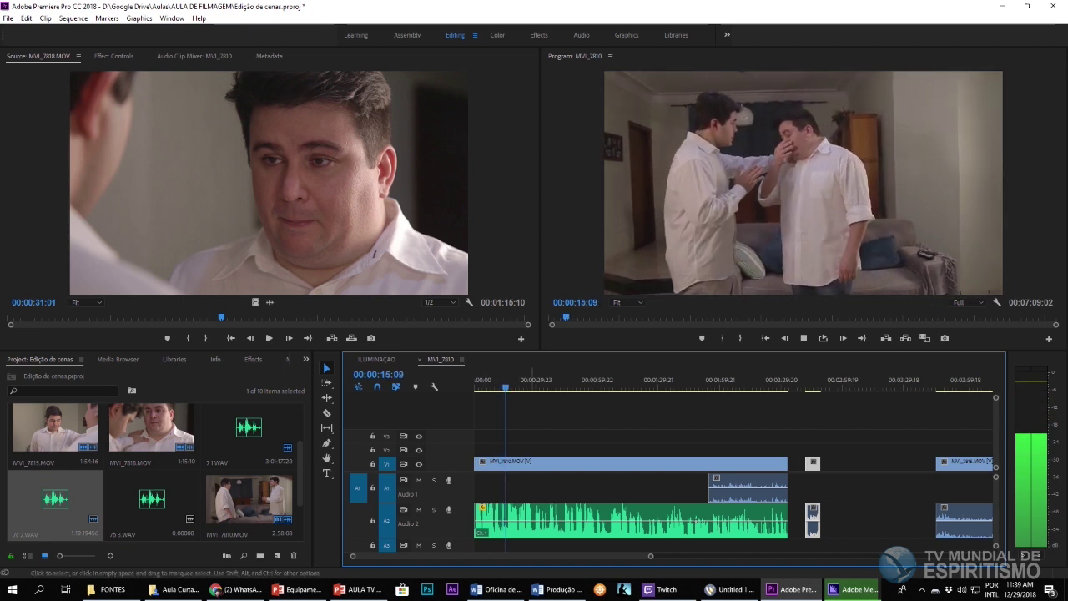
{"action": "key", "text": "space"}
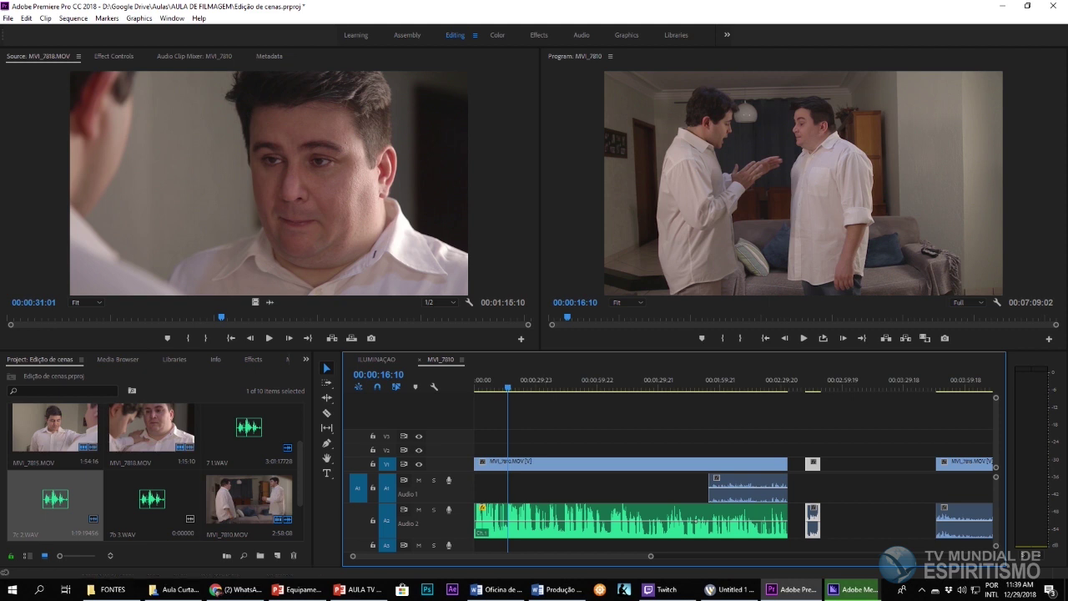
Step: Split the first MVI_7810 clip and its WAV audio at 00:00:16:10
{"action": "left_click_drag", "start_coordinate": [650, 555], "coordinate": [523, 555]}
{"action": "key", "text": "c"}
{"action": "left_click", "coordinate": [566, 464], "text": "shift"}
{"action": "key", "text": "v"}
{"action": "left_click_drag", "start_coordinate": [524, 556], "coordinate": [640, 555]}
{"action": "mouse_move", "coordinate": [522, 464]}
{"action": "left_mouse_down"}
{"action": "mouse_move", "coordinate": [542, 464]}
{"action": "mouse_move", "coordinate": [533, 464]}
{"action": "left_mouse_up"}
{"action": "key", "text": "ctrl+z"}
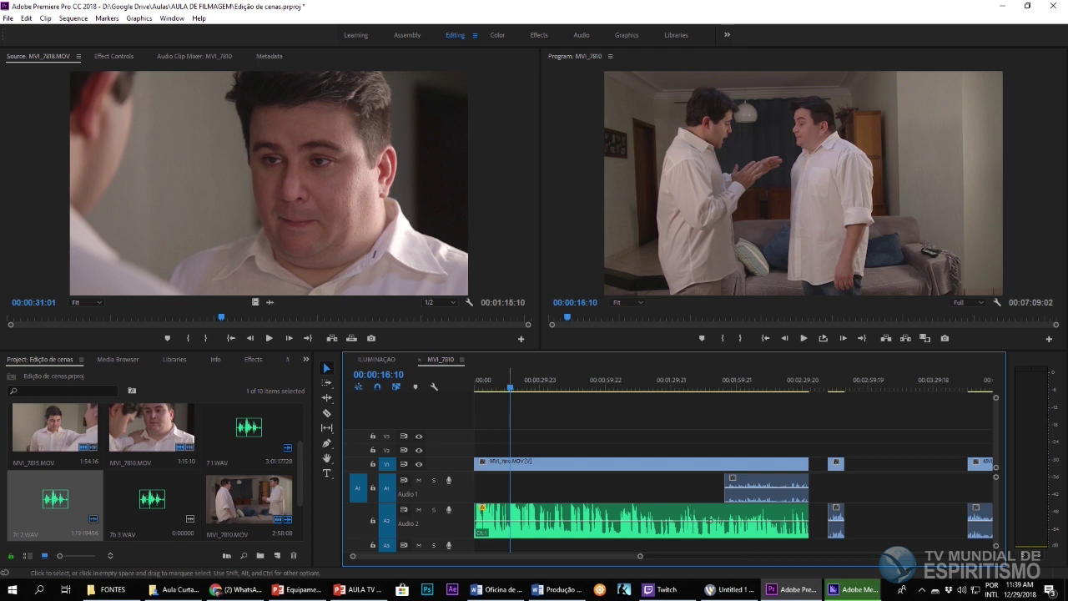
{"action": "left_click", "coordinate": [510, 464], "text": "shift"}
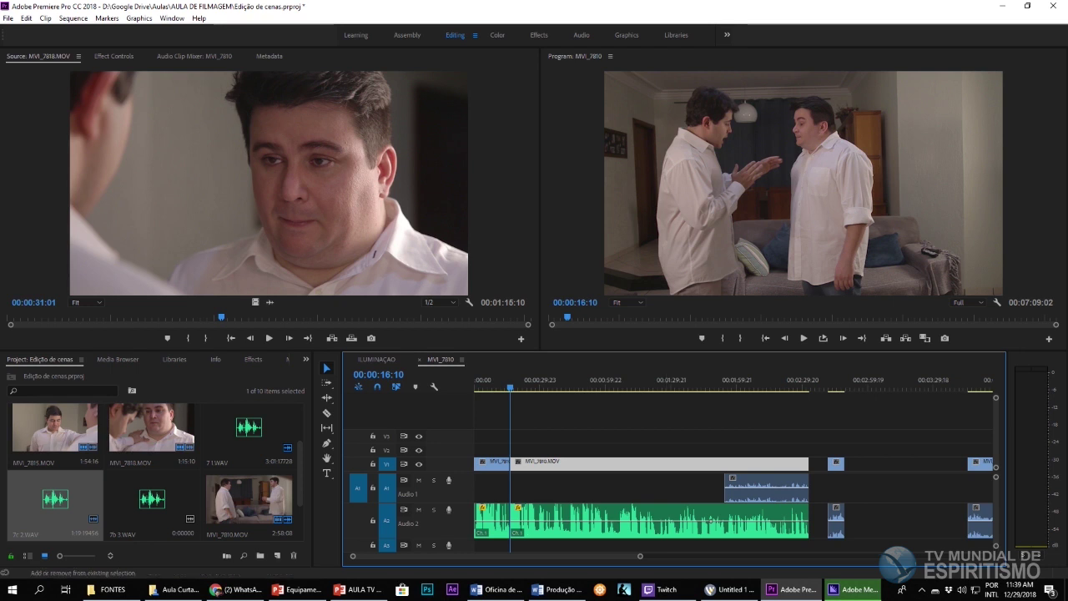
Step: Shift the rest of MVI_7810 later with its video on V2, and place the MVI_7815 piece at the 00:00:16:10 cut on V1 and A3
{"action": "left_click", "coordinate": [710, 518], "text": "shift"}
{"action": "mouse_move", "coordinate": [628, 463]}
{"action": "left_mouse_down"}
{"action": "mouse_move", "coordinate": [698, 463]}
{"action": "mouse_move", "coordinate": [629, 449]}
{"action": "left_mouse_up"}
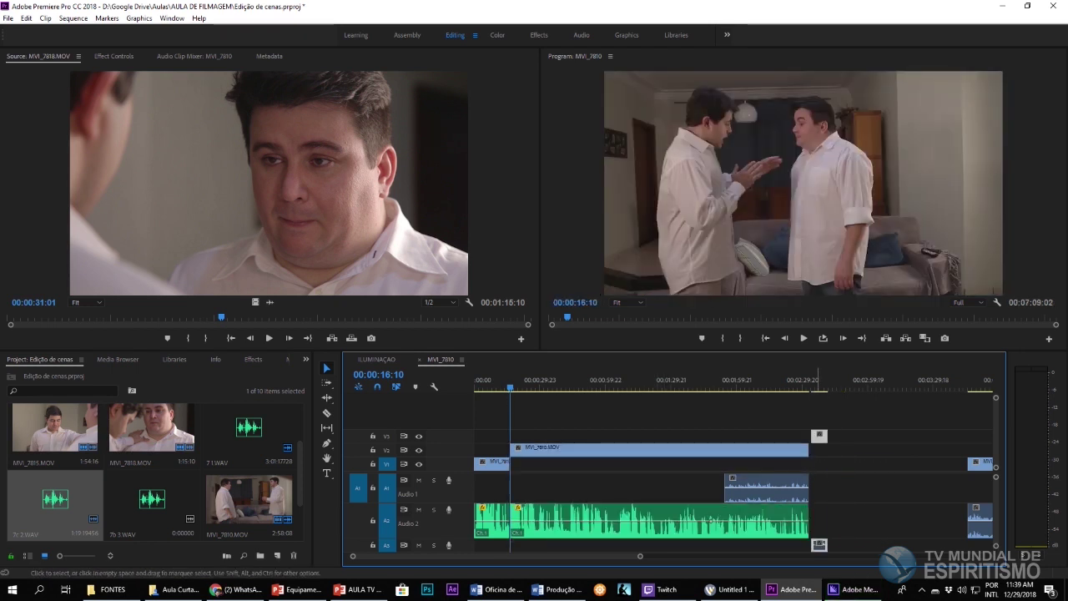
{"action": "left_click_drag", "start_coordinate": [818, 436], "coordinate": [595, 449]}
{"action": "left_click", "coordinate": [581, 528], "text": "shift"}
{"action": "left_click_drag", "start_coordinate": [519, 436], "coordinate": [518, 464]}
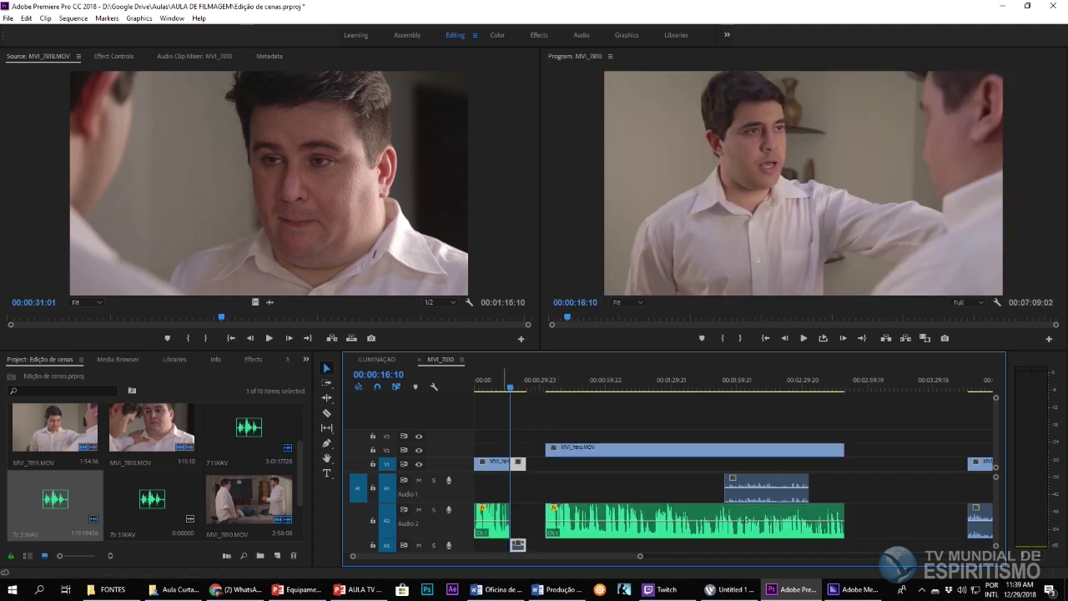
Step: Play back and forth across the cut between the MVI_7810 and MVI_7815 pieces to check the movement continuity
{"action": "left_click_drag", "start_coordinate": [507, 387], "coordinate": [502, 387]}
{"action": "key", "text": "space"}
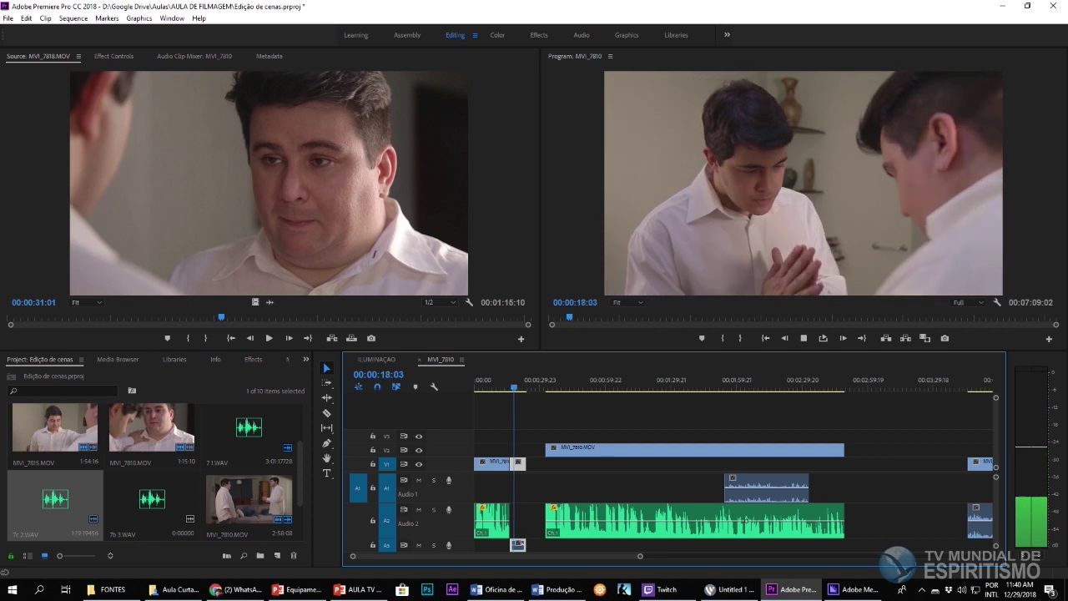
{"action": "key", "text": "space"}
{"action": "key", "text": "="}
{"action": "key", "text": "="}
{"action": "key", "text": "="}
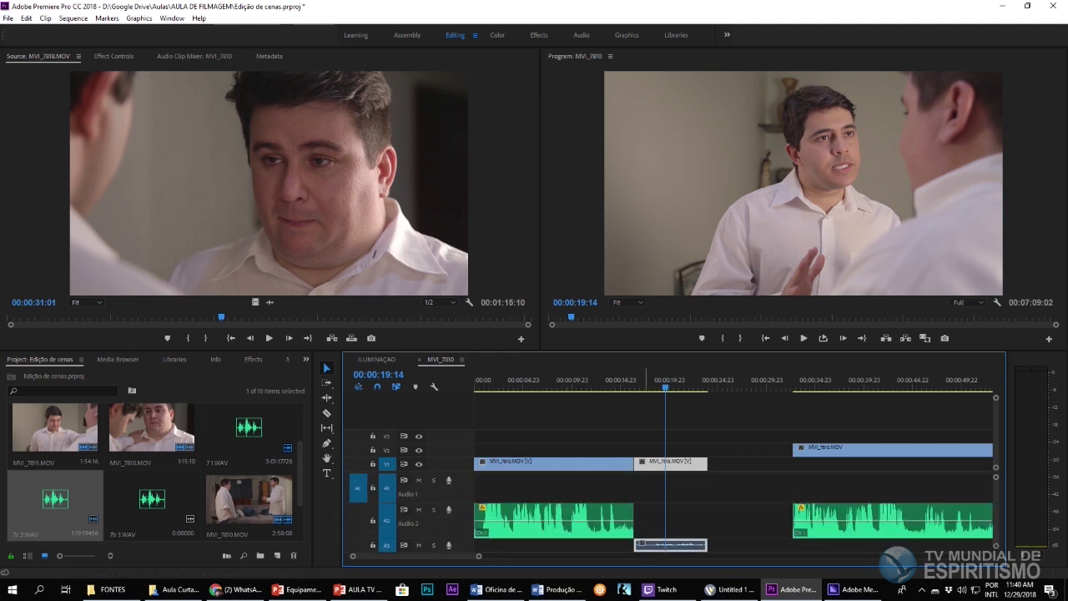
{"action": "key", "text": "j"}
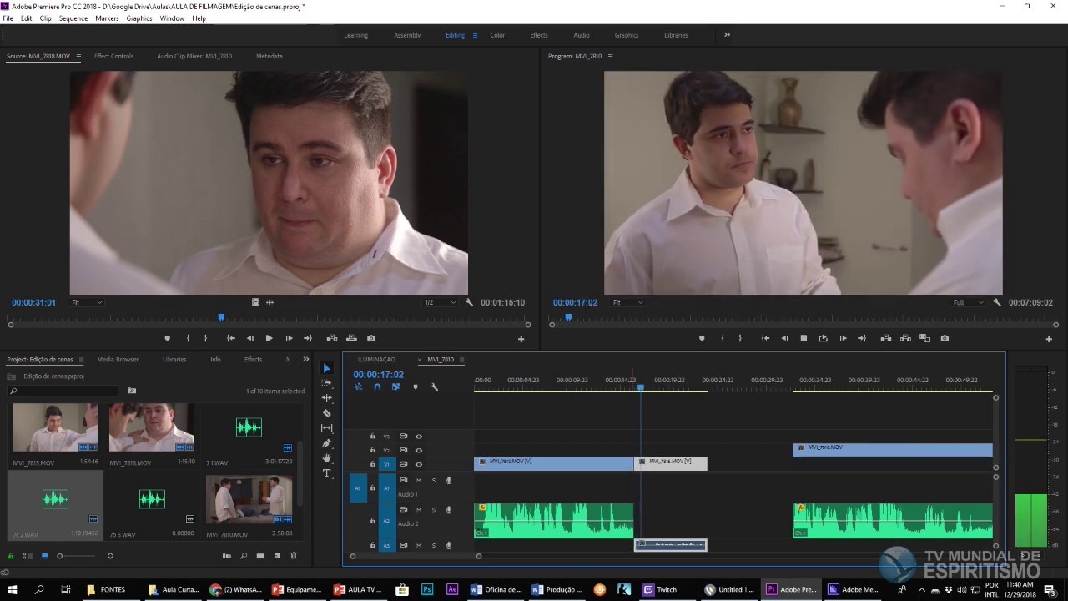
{"action": "key", "text": "k"}
{"action": "key", "text": "l"}
{"action": "key", "text": "k"}
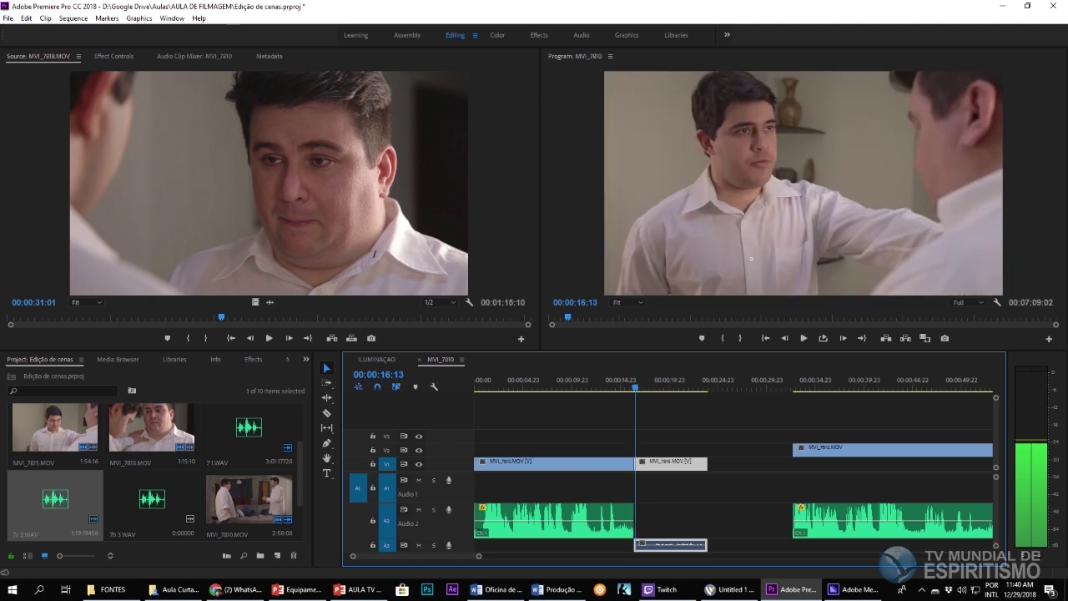
Step: Find frame 00:00:16:23 in the MVI_7815 piece and ripple-trim its start to that frame, keeping it against the first clip
{"action": "key", "text": "Right"}
{"action": "key", "text": "Right"}
{"action": "key", "text": "Right"}
{"action": "key", "text": "Right"}
{"action": "key", "text": "Right"}
{"action": "key", "text": "Right"}
{"action": "key", "text": "Right"}
{"action": "key", "text": "Right"}
{"action": "key", "text": "Right"}
{"action": "key", "text": "Right"}
{"action": "key", "text": "Right"}
{"action": "key", "text": "Right"}
{"action": "key", "text": "Left"}
{"action": "key", "text": "Left"}
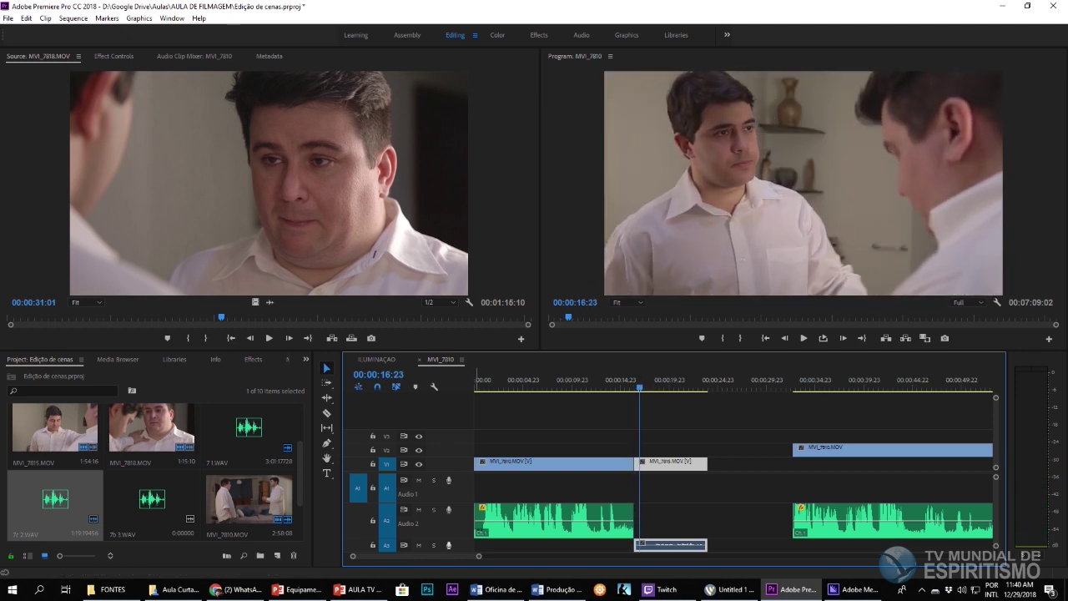
{"action": "key", "text": "equal"}
{"action": "key", "text": "equal"}
{"action": "key", "text": "equal"}
{"action": "key", "text": "equal"}
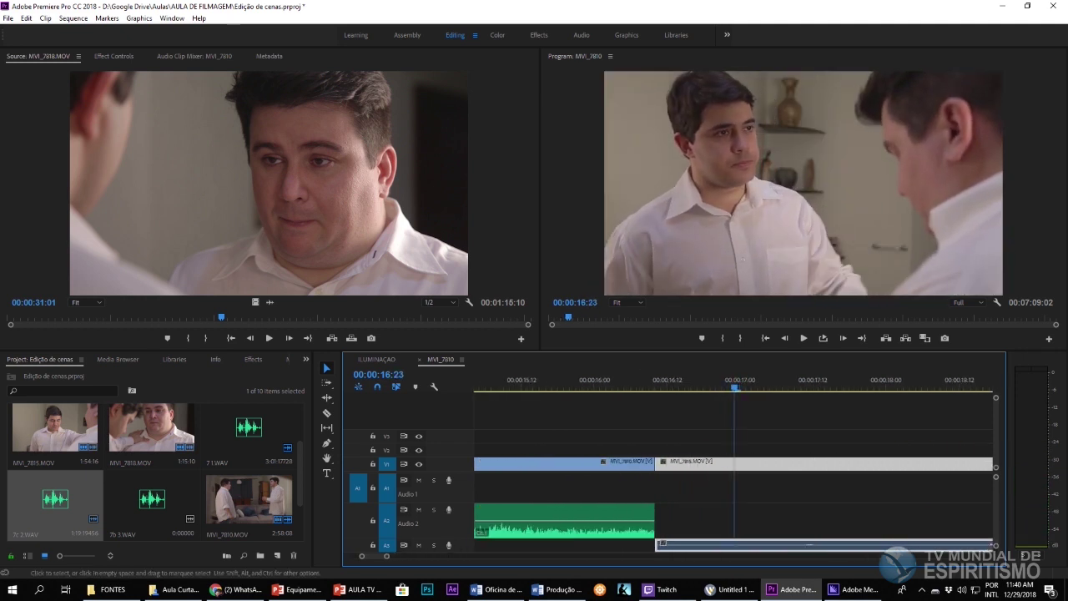
{"action": "mouse_move", "coordinate": [657, 464]}
{"action": "left_mouse_down"}
{"action": "mouse_move", "coordinate": [734, 464]}
{"action": "mouse_move", "coordinate": [674, 464]}
{"action": "left_mouse_up"}
Step: Play across the trimmed cut and on through the end of the MVI_7815 piece
{"action": "left_click_drag", "start_coordinate": [733, 385], "coordinate": [582, 386]}
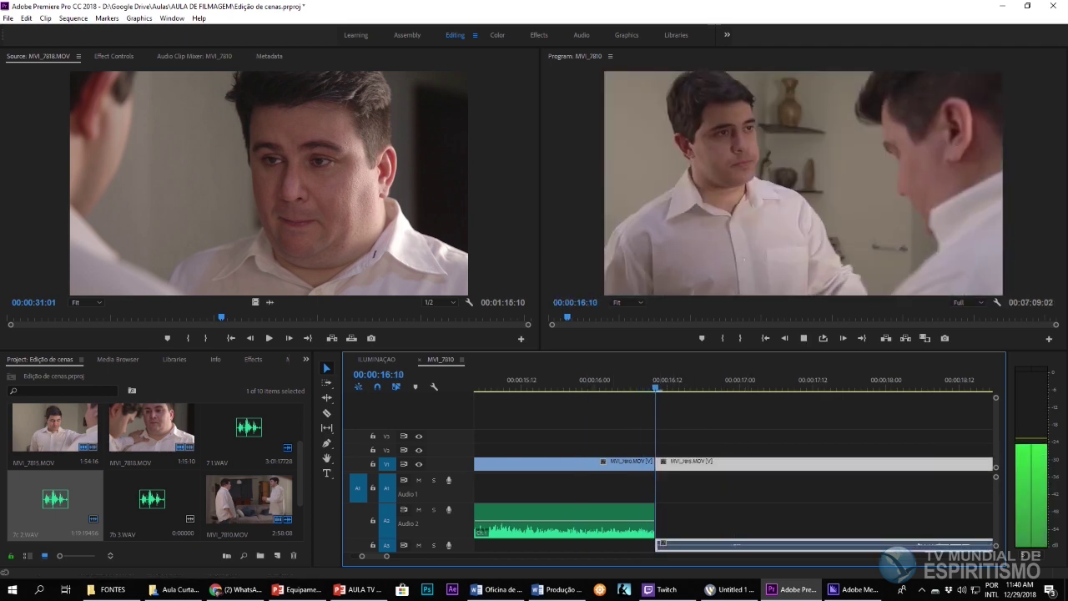
{"action": "key", "text": "space"}
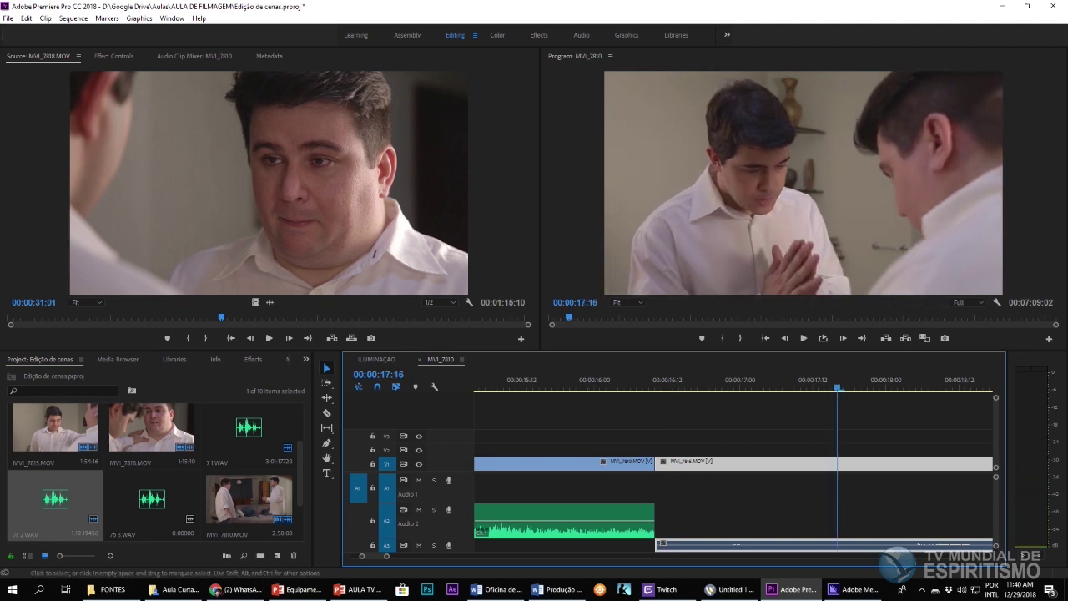
{"action": "key", "text": "minus"}
{"action": "key", "text": "minus"}
{"action": "key", "text": "minus"}
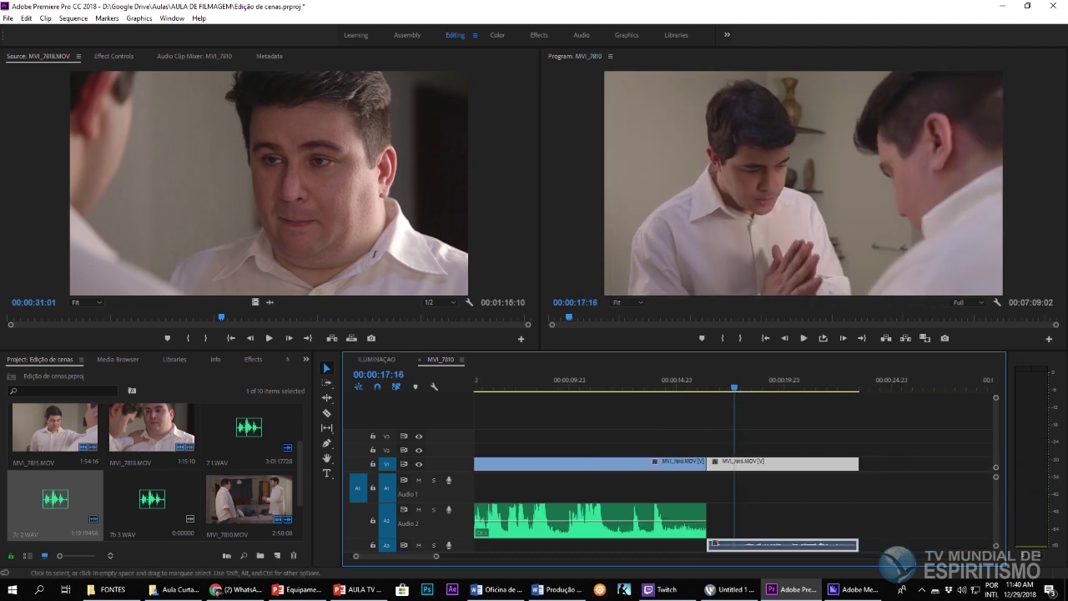
{"action": "left_click", "coordinate": [668, 381]}
{"action": "key", "text": "space"}
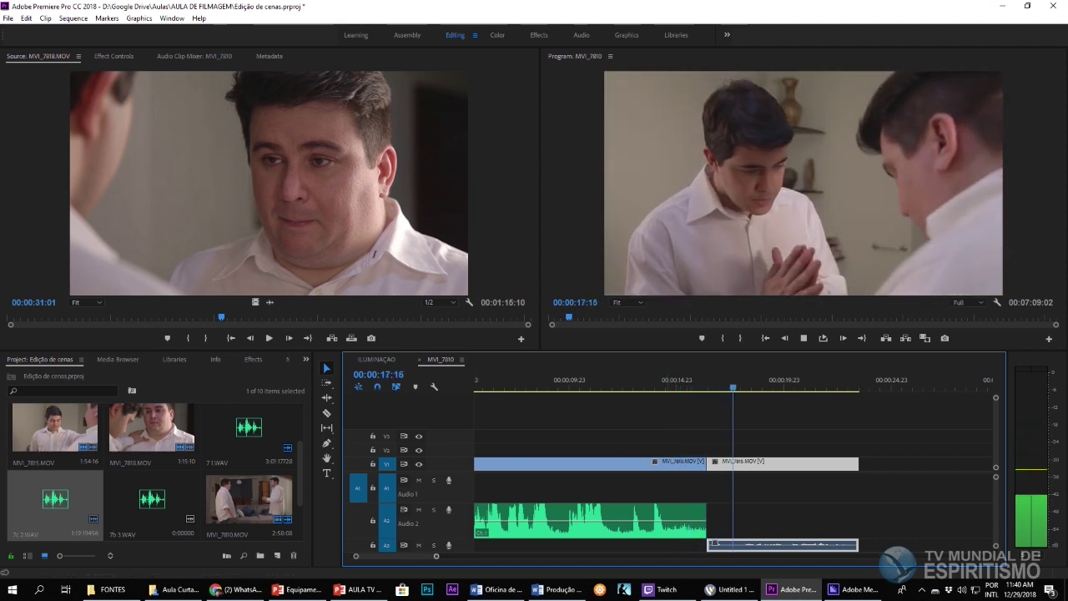
{"action": "key", "text": "minus"}
{"action": "key", "text": "minus"}
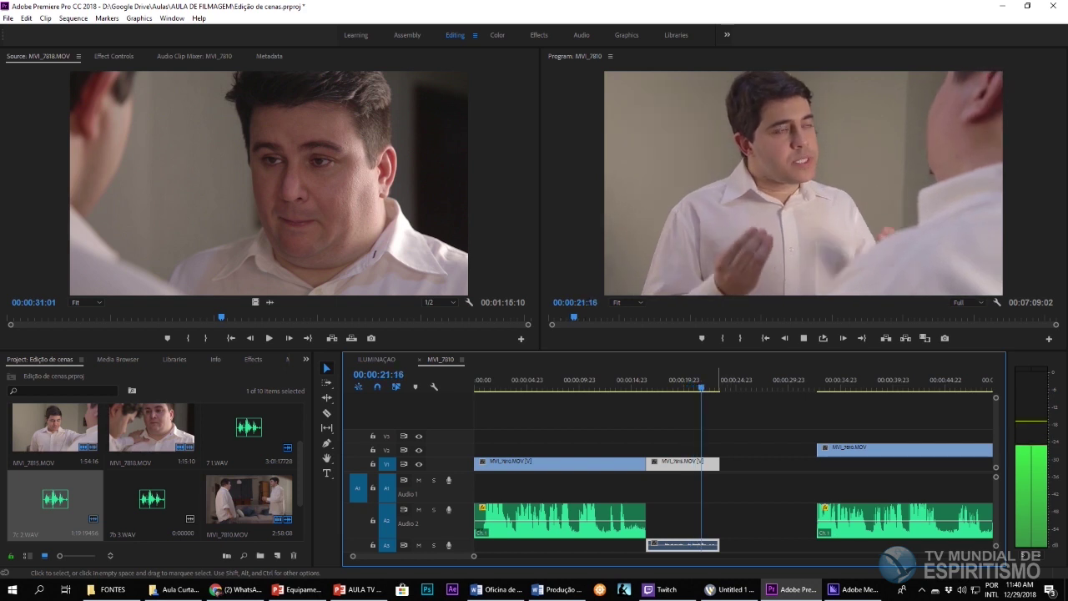
{"action": "key", "text": "space"}
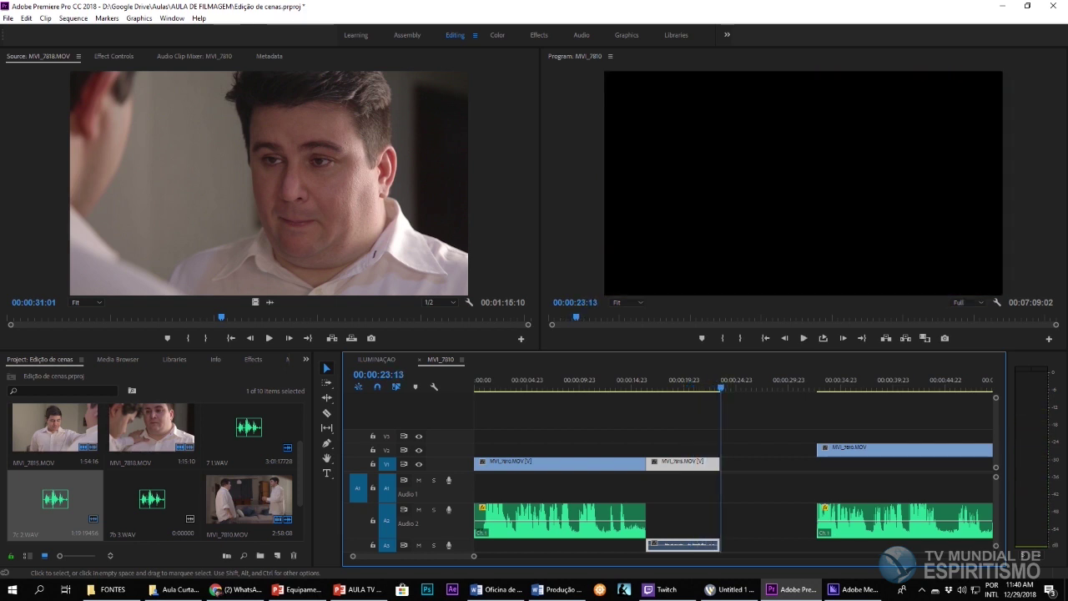
Step: Step back frame by frame from the end of the MVI_7815 piece to 00:00:22:08 to examine its last line
{"action": "key", "text": "Left"}
{"action": "key", "text": "Left"}
{"action": "key", "text": "Left"}
{"action": "key", "text": "Left"}
{"action": "key", "text": "Left"}
{"action": "key", "text": "Left"}
{"action": "key", "text": "Left"}
{"action": "key", "text": "Left"}
{"action": "key", "text": "Left"}
{"action": "key", "text": "Left"}
{"action": "key", "text": "Left"}
{"action": "key", "text": "Left"}
{"action": "key", "text": "Left"}
{"action": "key", "text": "Left"}
{"action": "key", "text": "Left"}
{"action": "key", "text": "Left"}
{"action": "key", "text": "Left"}
{"action": "key", "text": "Left"}
{"action": "key", "text": "Left"}
{"action": "key", "text": "Left"}
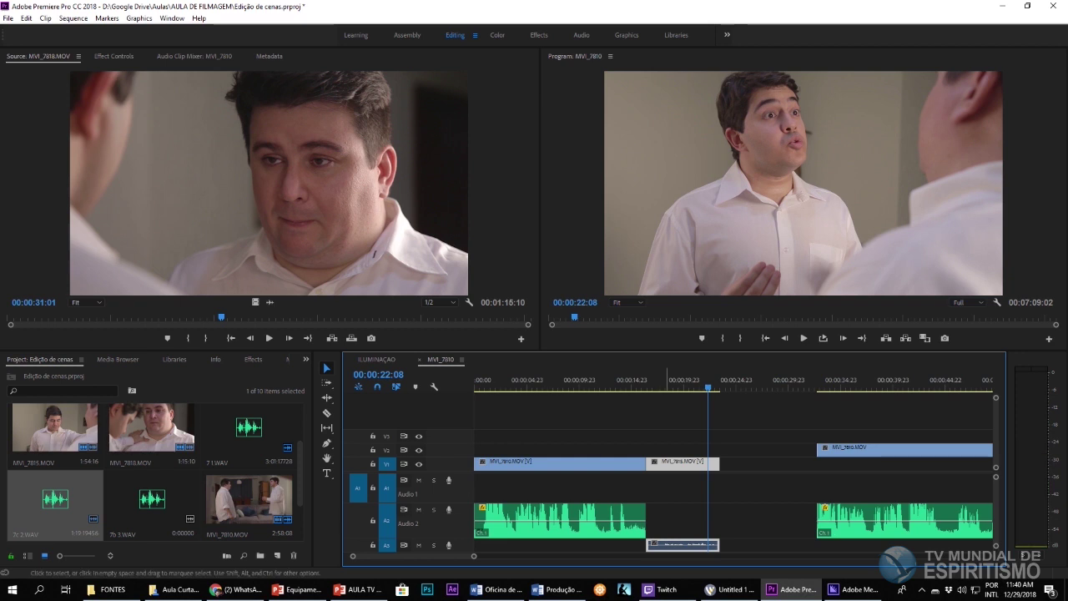
Step: Play the MVI_7818 clip from near its start to find a reaction shot around 00:06:19:12
{"action": "key", "text": "minus"}
{"action": "key", "text": "minus"}
{"action": "key", "text": "minus"}
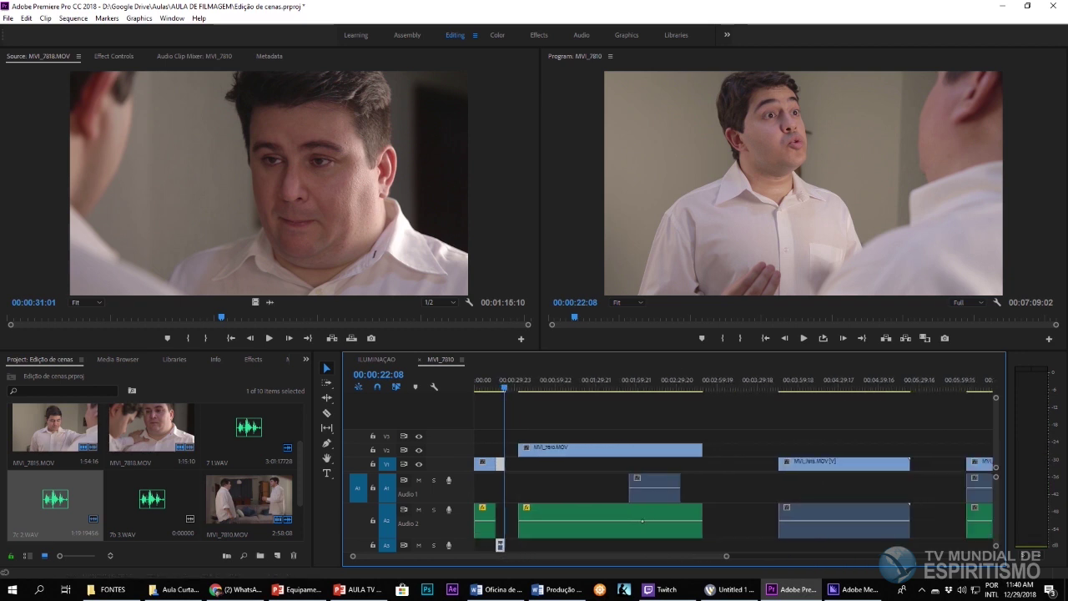
{"action": "left_click_drag", "start_coordinate": [828, 386], "coordinate": [816, 386]}
{"action": "key", "text": "space"}
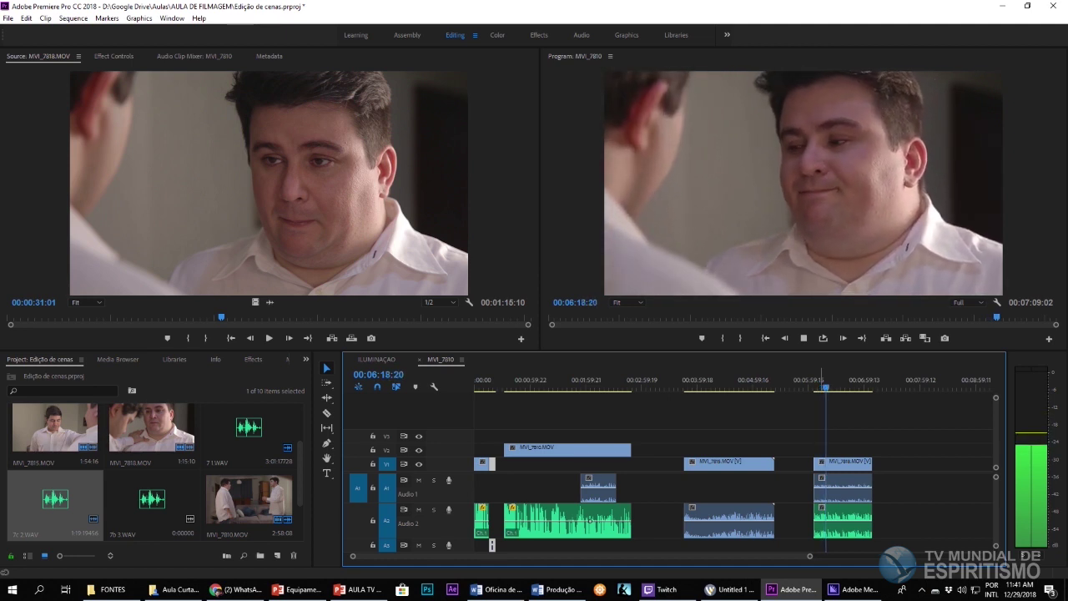
{"action": "key", "text": "space"}
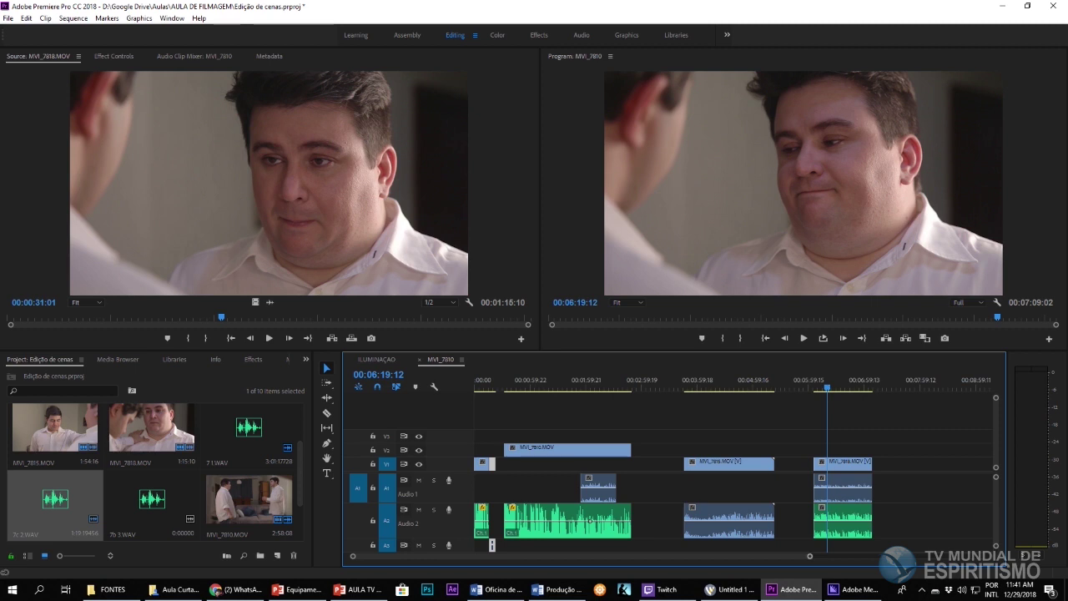
Step: Shuttle around the reaction in the MVI_7818 clip and cut out a short piece starting at 00:06:18:14
{"action": "key", "text": "equal"}
{"action": "key", "text": "equal"}
{"action": "key", "text": "equal"}
{"action": "key", "text": "equal"}
{"action": "key", "text": "j"}
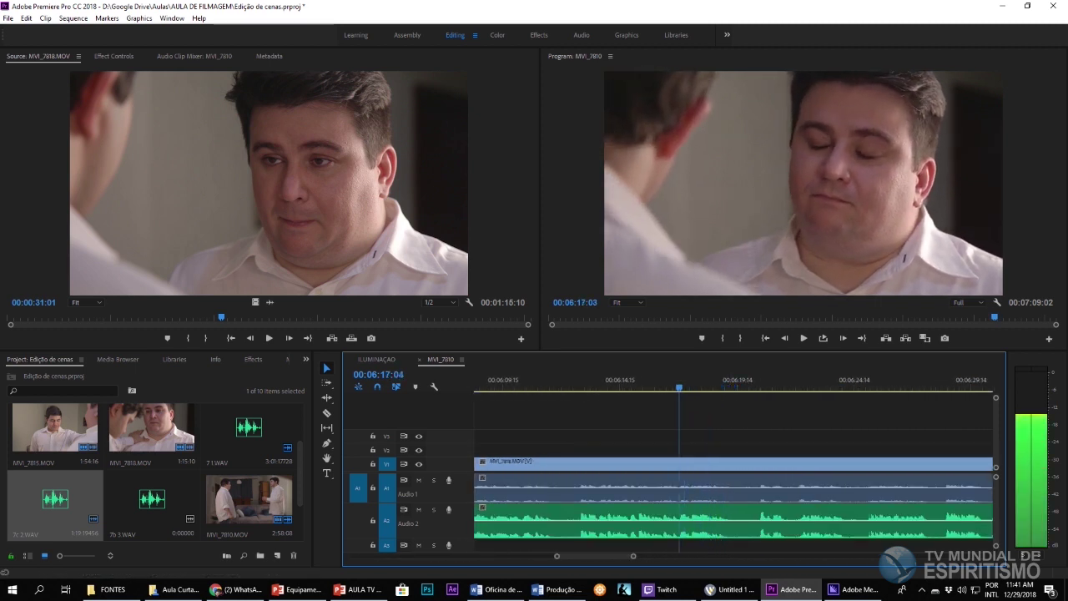
{"action": "key", "text": "l"}
{"action": "key", "text": "l"}
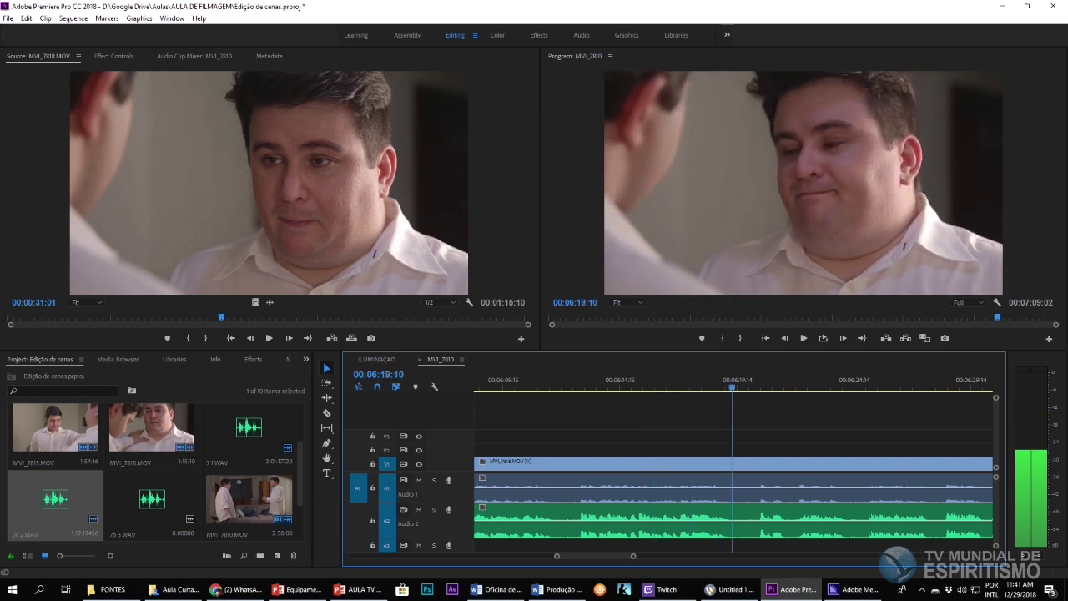
{"action": "key", "text": "j"}
{"action": "key", "text": "k"}
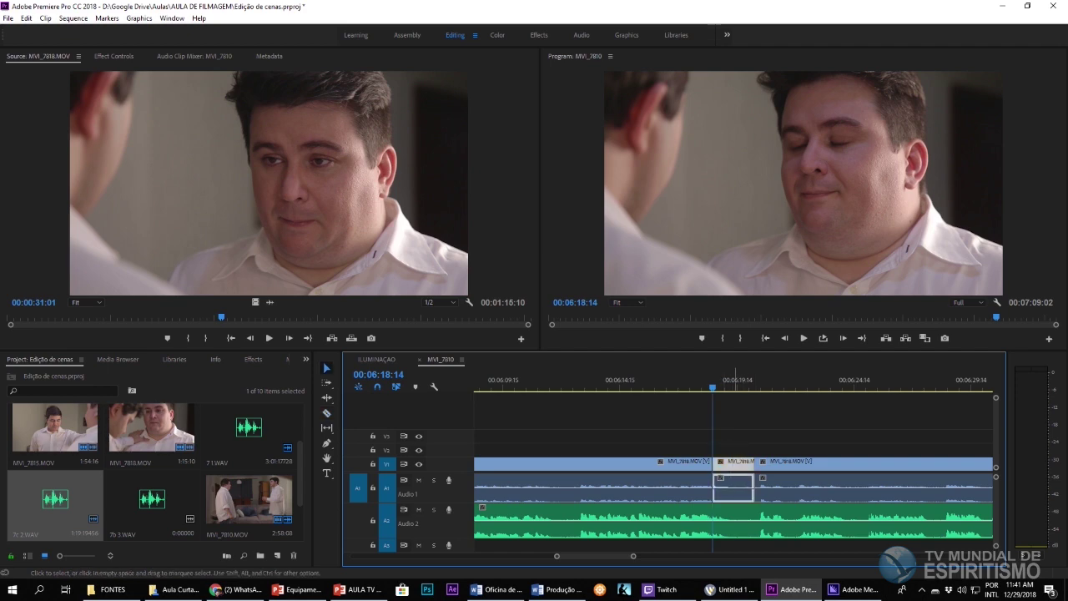
Step: Unlink the short MVI_7818 piece from its audio and move its video onto V2 just past the MVI_7815 piece
{"action": "right_click", "coordinate": [732, 464]}
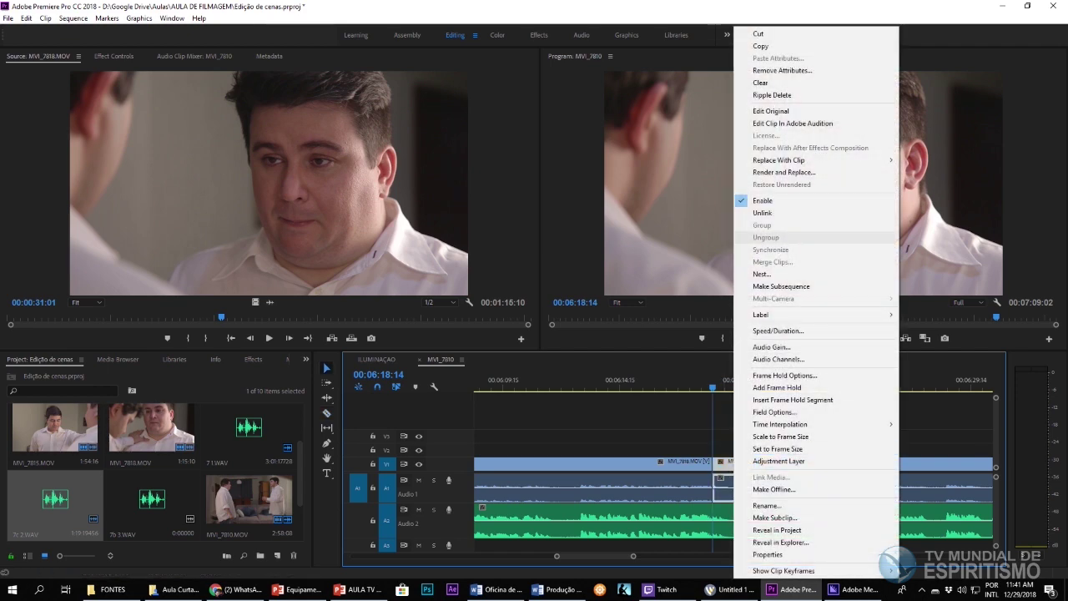
{"action": "left_click", "coordinate": [764, 214]}
{"action": "left_click_drag", "start_coordinate": [734, 464], "coordinate": [510, 436]}
{"action": "left_click_drag", "start_coordinate": [557, 556], "coordinate": [462, 556]}
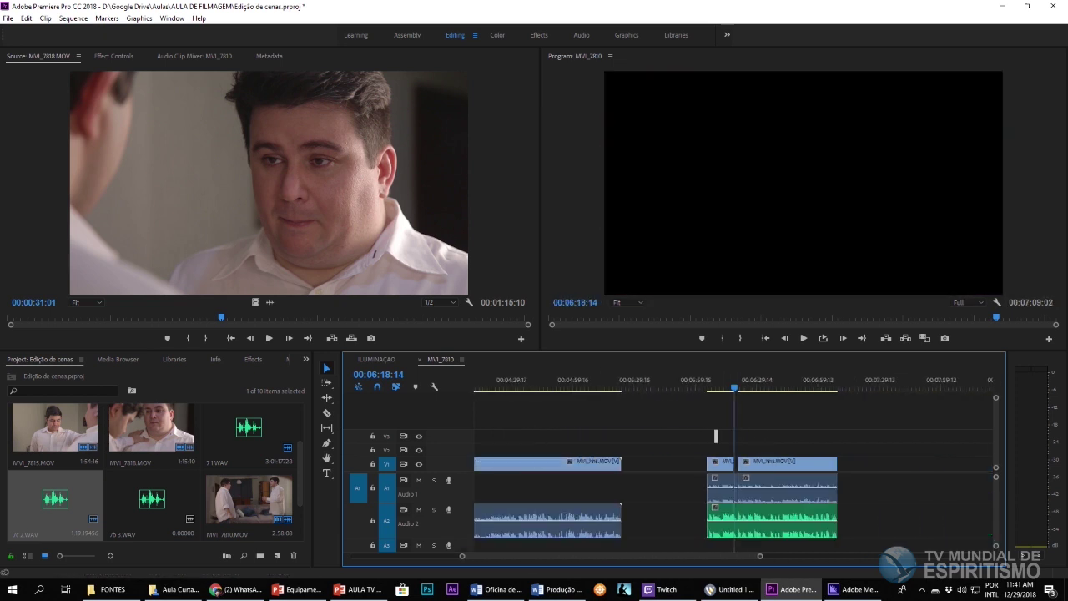
{"action": "left_click_drag", "start_coordinate": [506, 439], "coordinate": [503, 438]}
{"action": "left_click_drag", "start_coordinate": [550, 556], "coordinate": [468, 556]}
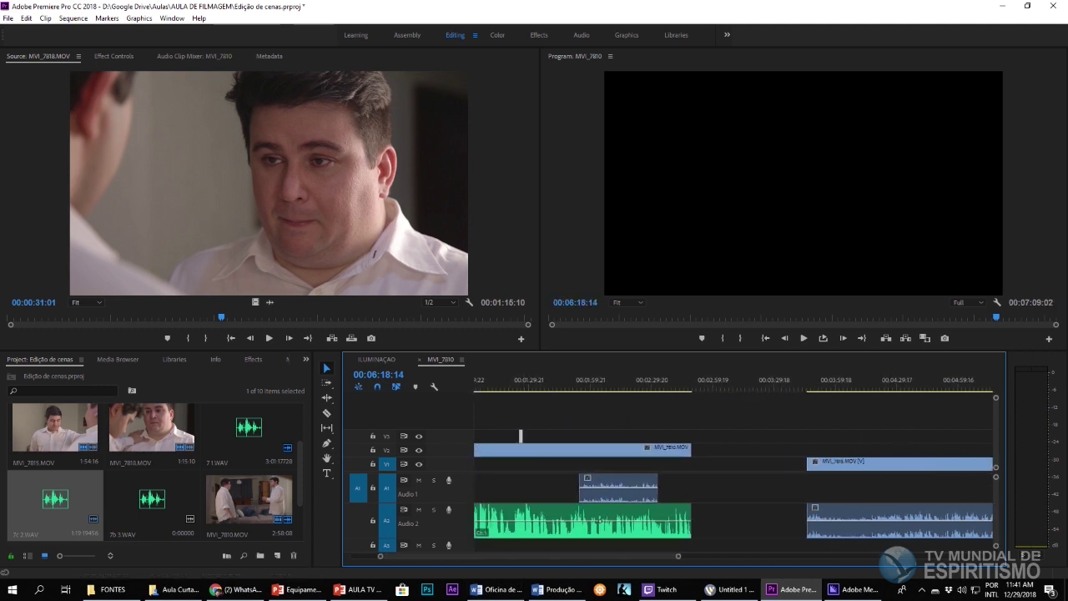
{"action": "scroll", "coordinate": [729, 519], "scroll_direction": "up", "scroll_amount": 2}
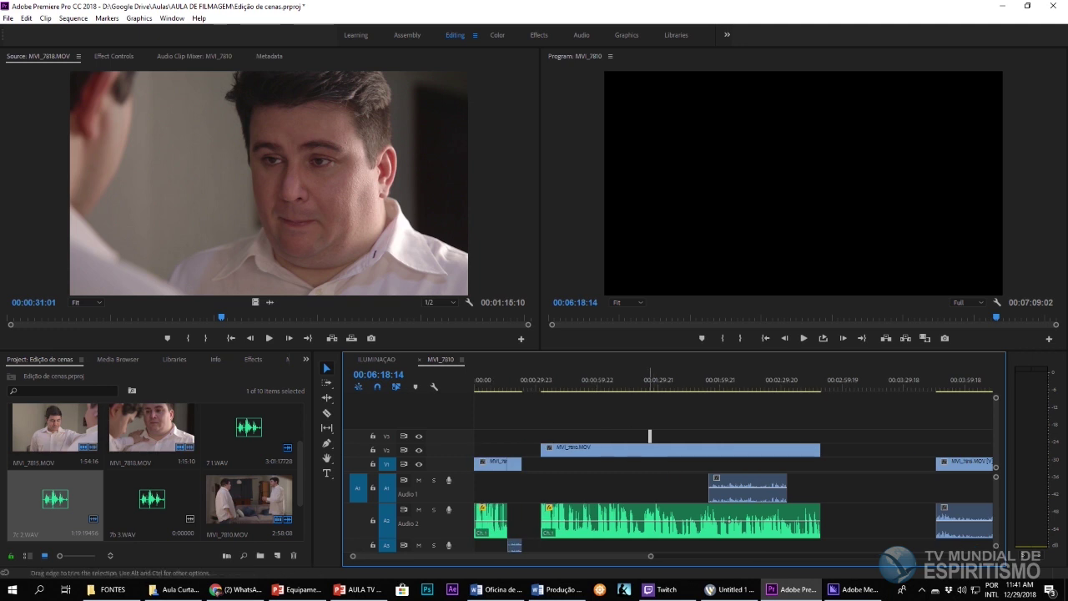
{"action": "left_click_drag", "start_coordinate": [569, 451], "coordinate": [526, 451]}
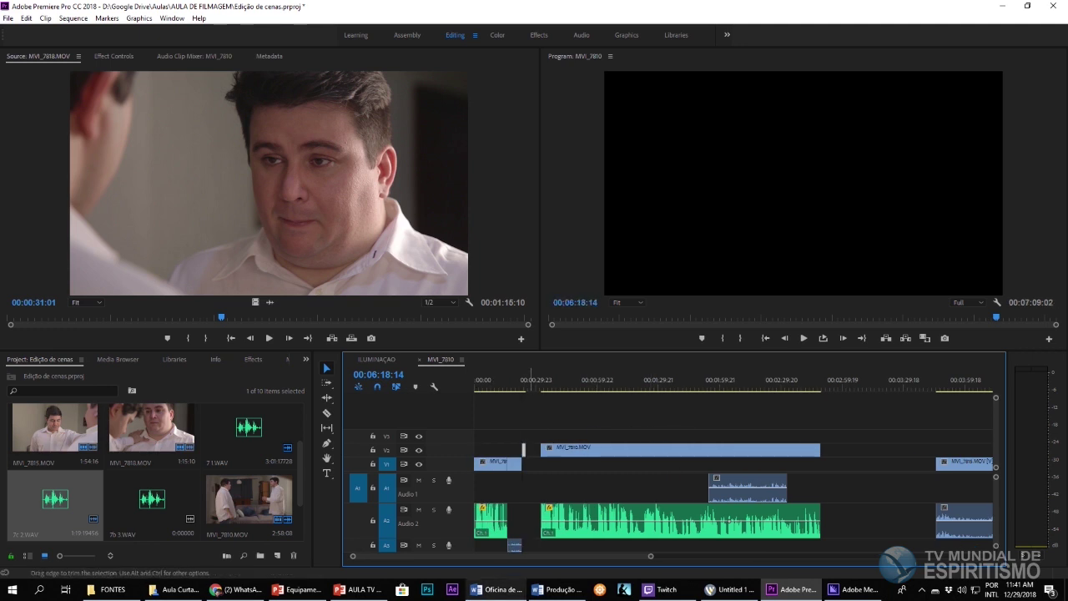
Step: Move the MVI_7818 reaction piece on V2 over the MVI_7815 piece so that both end together
{"action": "scroll", "coordinate": [729, 519], "scroll_direction": "up", "scroll_amount": 3}
{"action": "scroll", "coordinate": [729, 519], "scroll_direction": "up", "scroll_amount": 10}
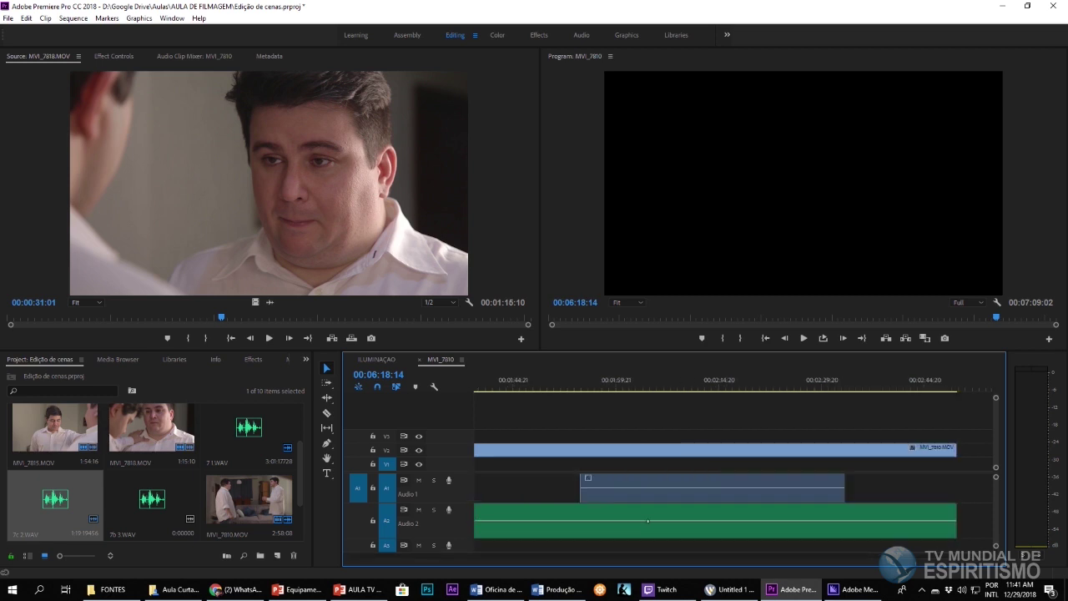
{"action": "scroll", "coordinate": [729, 519], "scroll_direction": "down", "scroll_amount": 8}
{"action": "scroll", "coordinate": [729, 519], "scroll_direction": "up", "scroll_amount": 8}
{"action": "key", "text": "equal"}
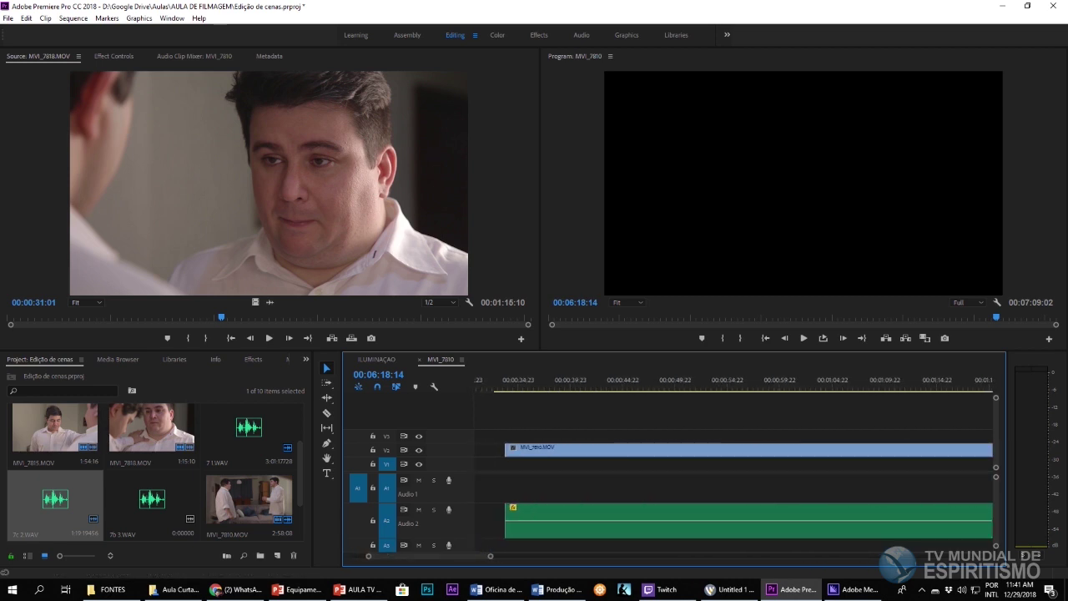
{"action": "left_click_drag", "start_coordinate": [778, 450], "coordinate": [764, 451]}
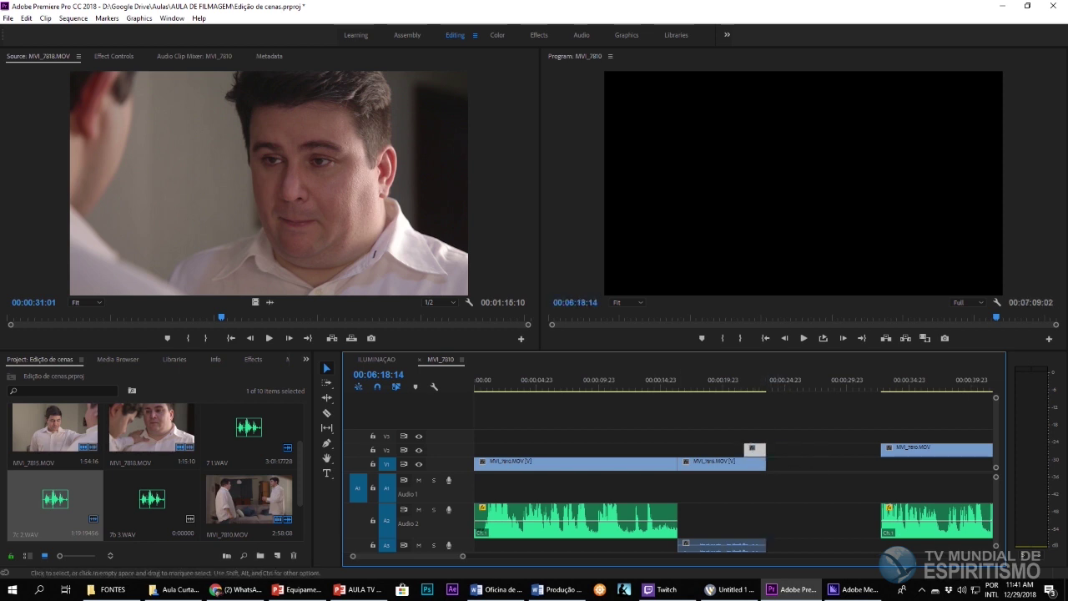
Step: Trim the start of the last MVI_7810 clip and its audio, and move it onto V1 directly after the MVI_7815 piece
{"action": "left_click", "coordinate": [884, 382]}
{"action": "key", "text": "space"}
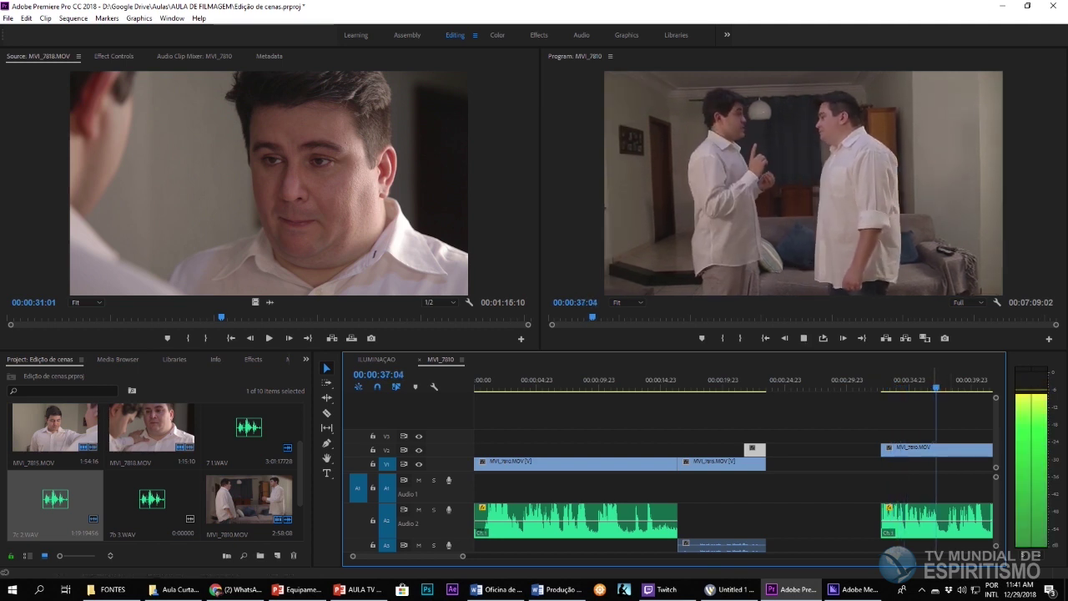
{"action": "key", "text": "space"}
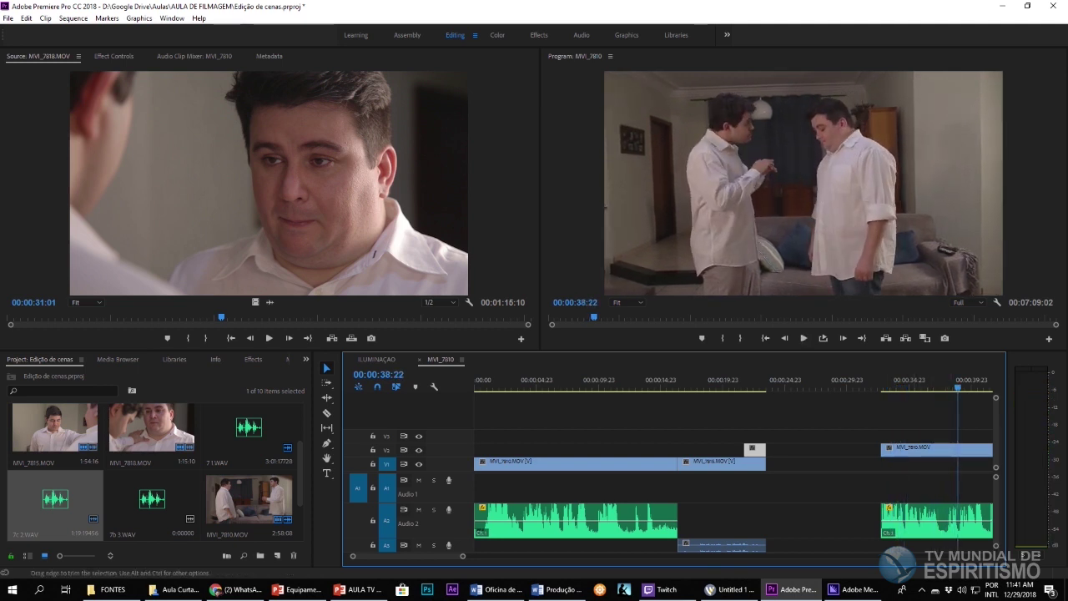
{"action": "left_click_drag", "start_coordinate": [882, 450], "coordinate": [942, 450]}
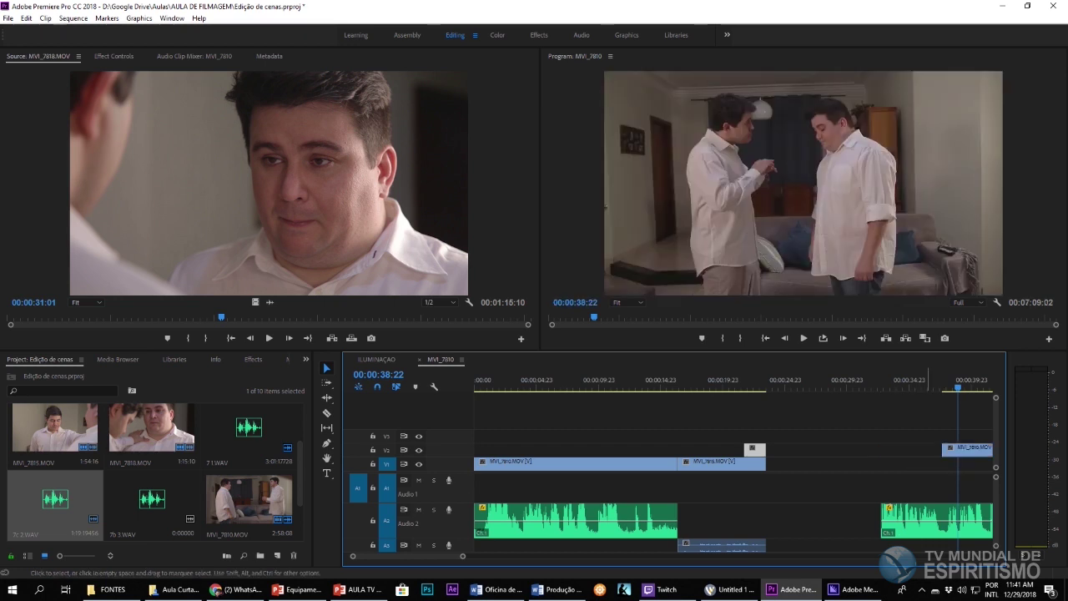
{"action": "left_click_drag", "start_coordinate": [883, 518], "coordinate": [942, 517]}
{"action": "left_click_drag", "start_coordinate": [960, 449], "coordinate": [784, 463]}
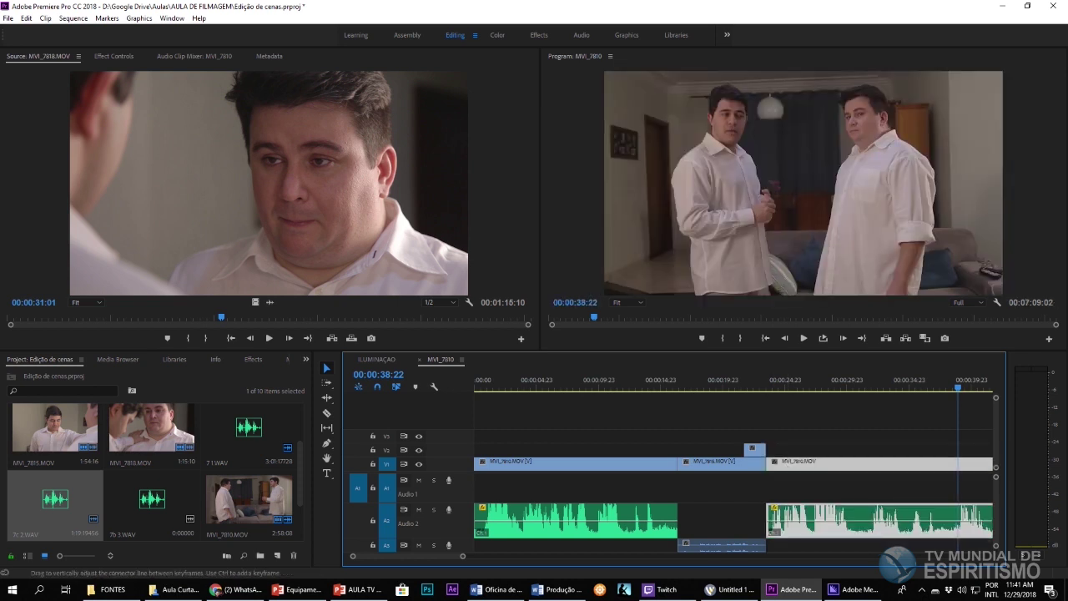
Step: Play the edit from the end of the first MVI_7810 shot into the second one, and shuttle back to 00:00:26:14
{"action": "left_click", "coordinate": [640, 384]}
{"action": "key", "text": "space"}
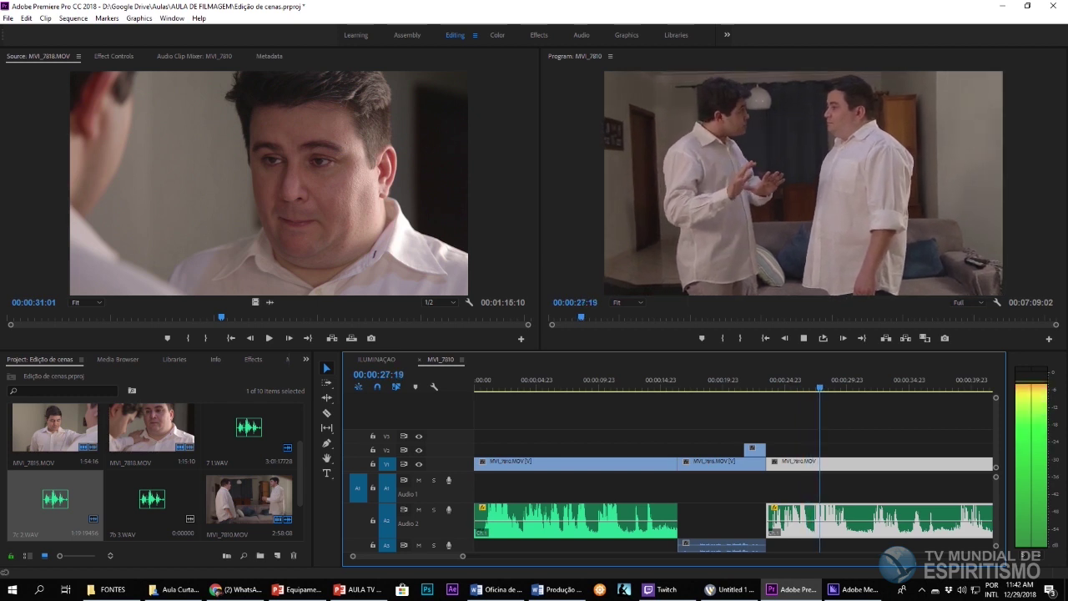
{"action": "key", "text": "space"}
{"action": "key", "text": "j"}
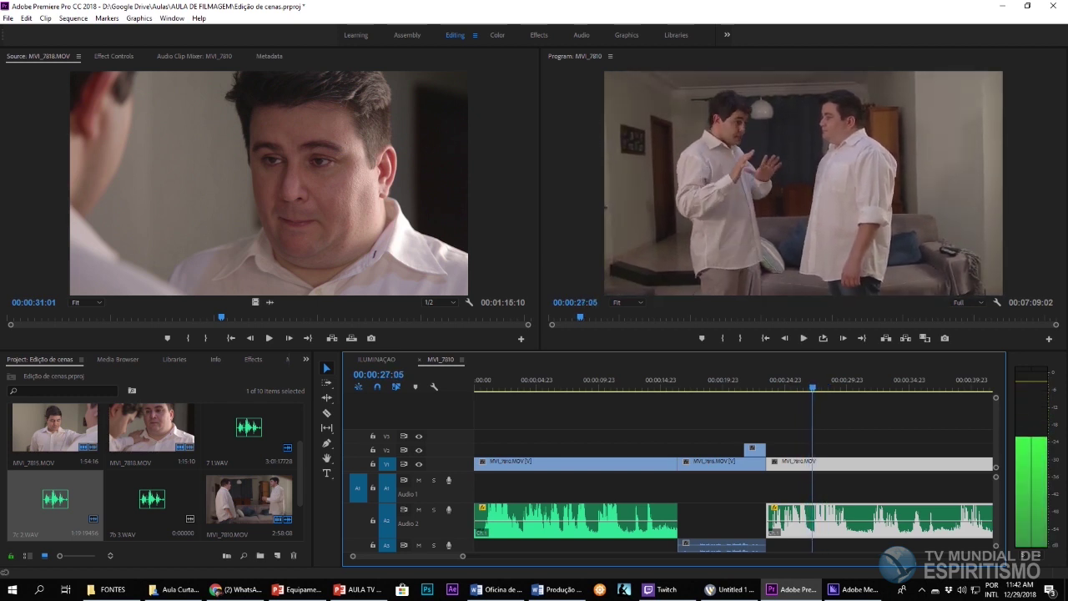
{"action": "key", "text": "space"}
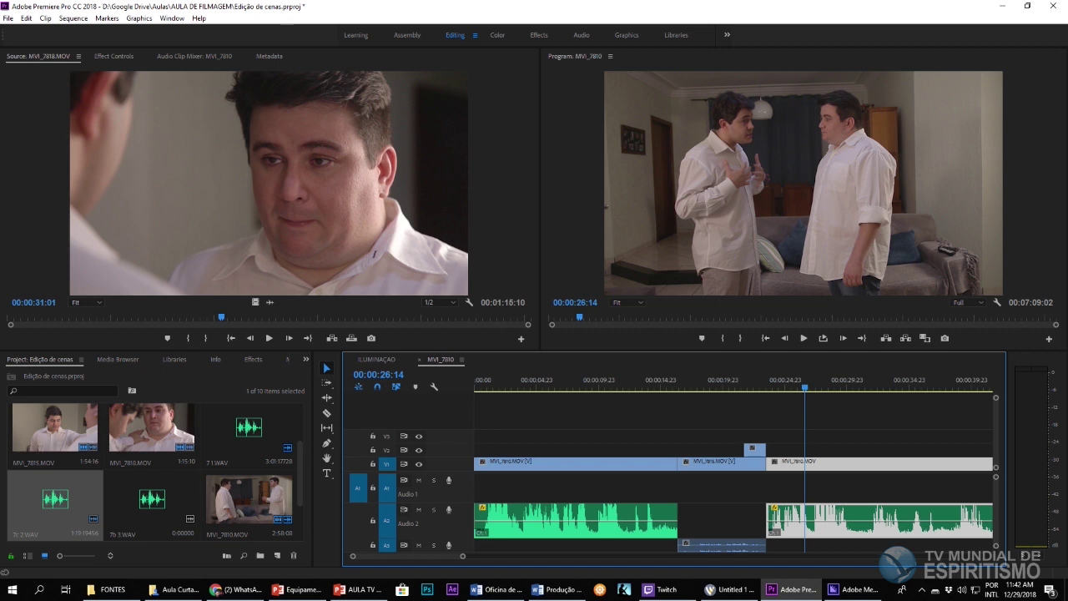
Step: Replay the cut into the MVI_7815 shot from 00:00:15:11 and park the playhead within that shot
{"action": "left_click_drag", "start_coordinate": [651, 379], "coordinate": [666, 382]}
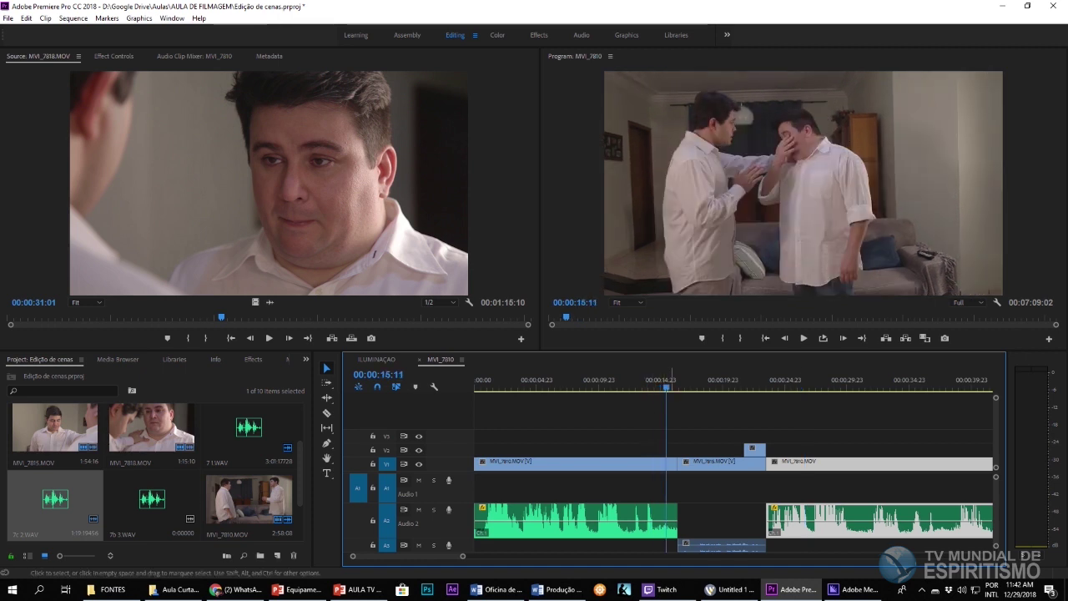
{"action": "key", "text": "space"}
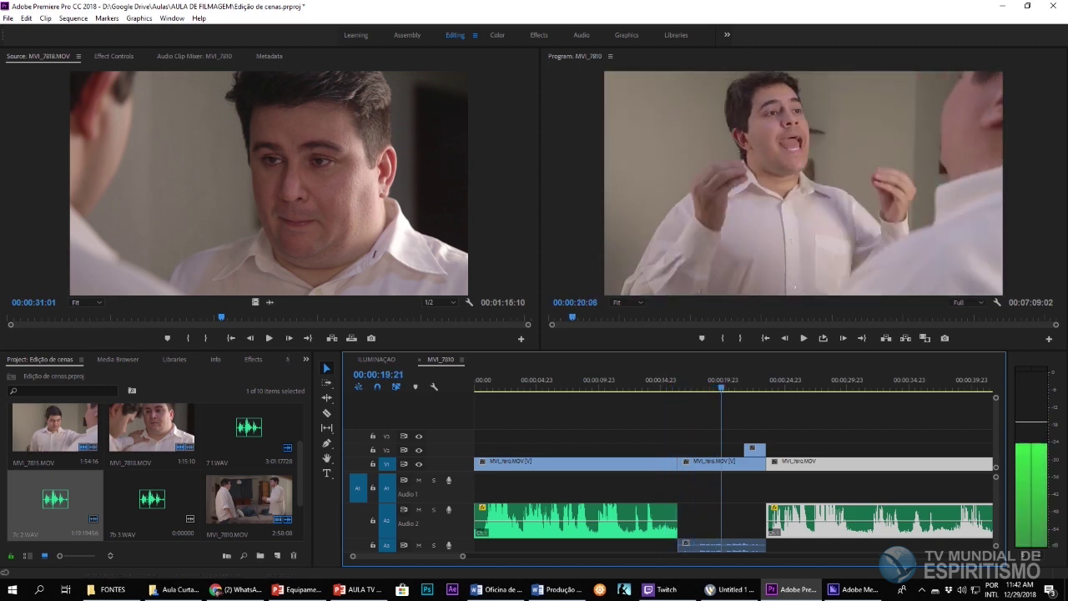
{"action": "left_click", "coordinate": [730, 387]}
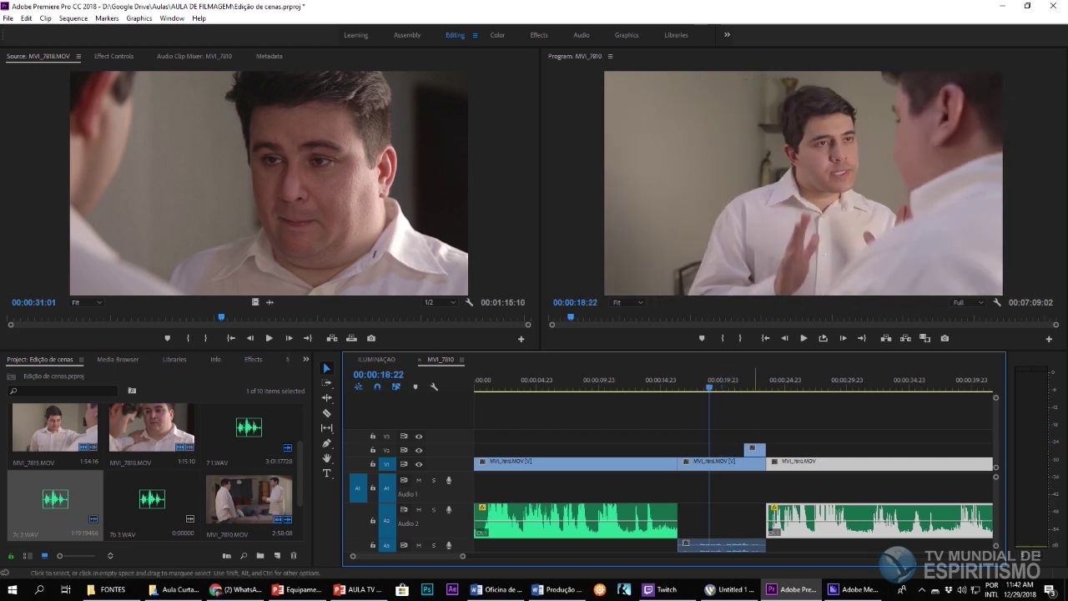
Step: Shift the MVI_7818 reaction piece on V2 to straddle the cut between MVI_7815 and MVI_7810, and play back the transition
{"action": "left_click_drag", "start_coordinate": [754, 449], "coordinate": [766, 449]}
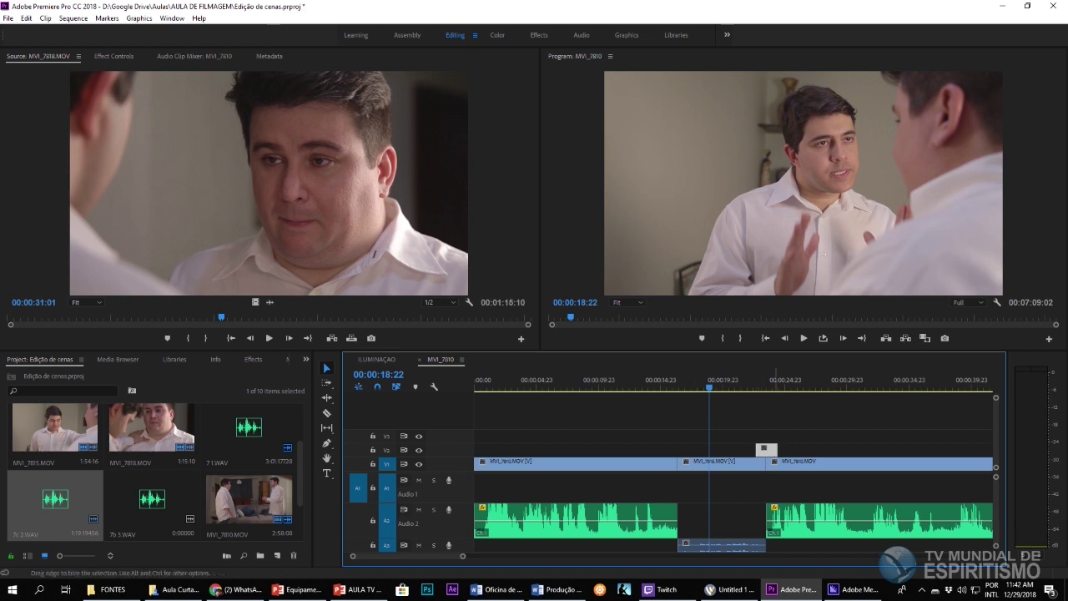
{"action": "key", "text": "Left"}
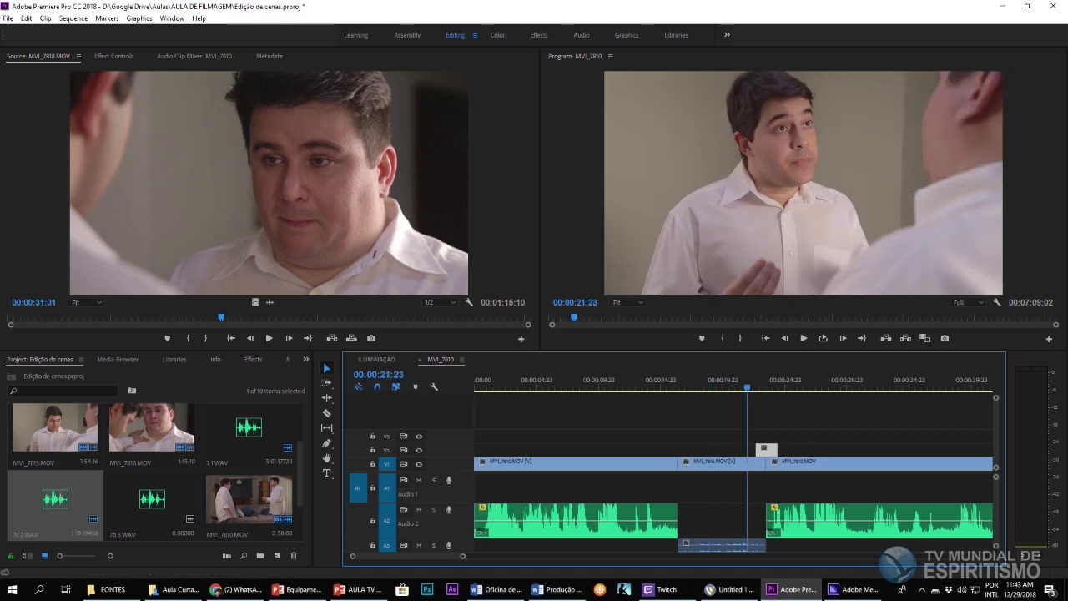
{"action": "key", "text": "space"}
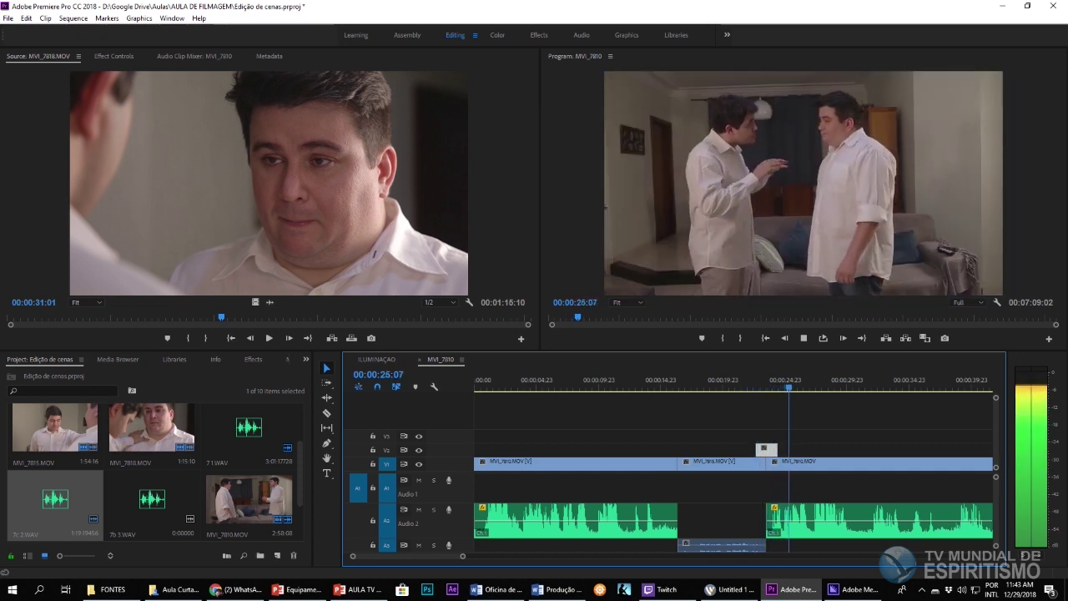
{"action": "key", "text": "space"}
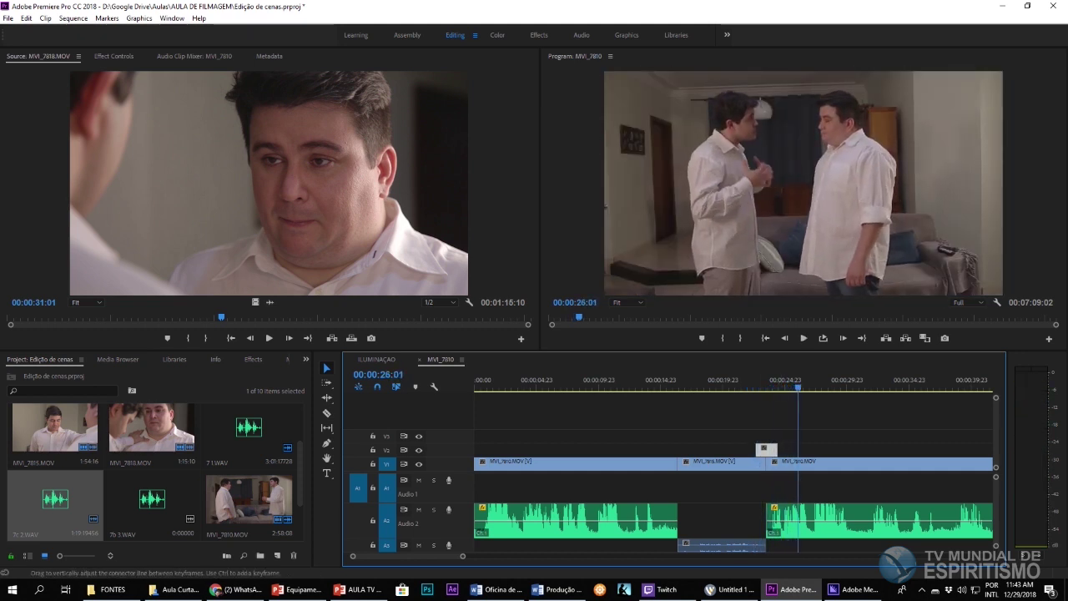
{"action": "key", "text": "Up"}
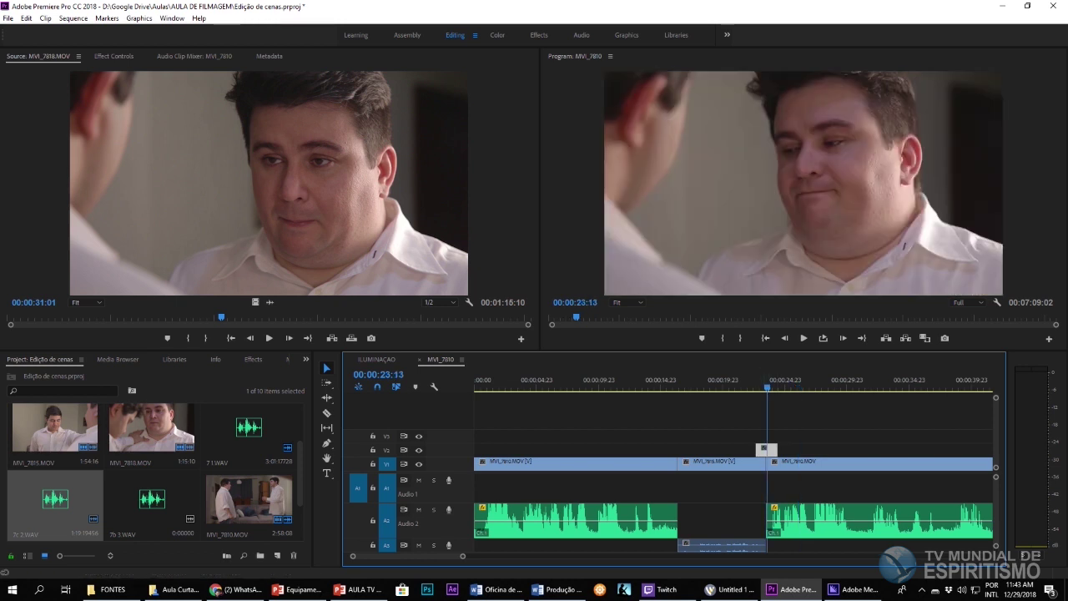
{"action": "key", "text": "space"}
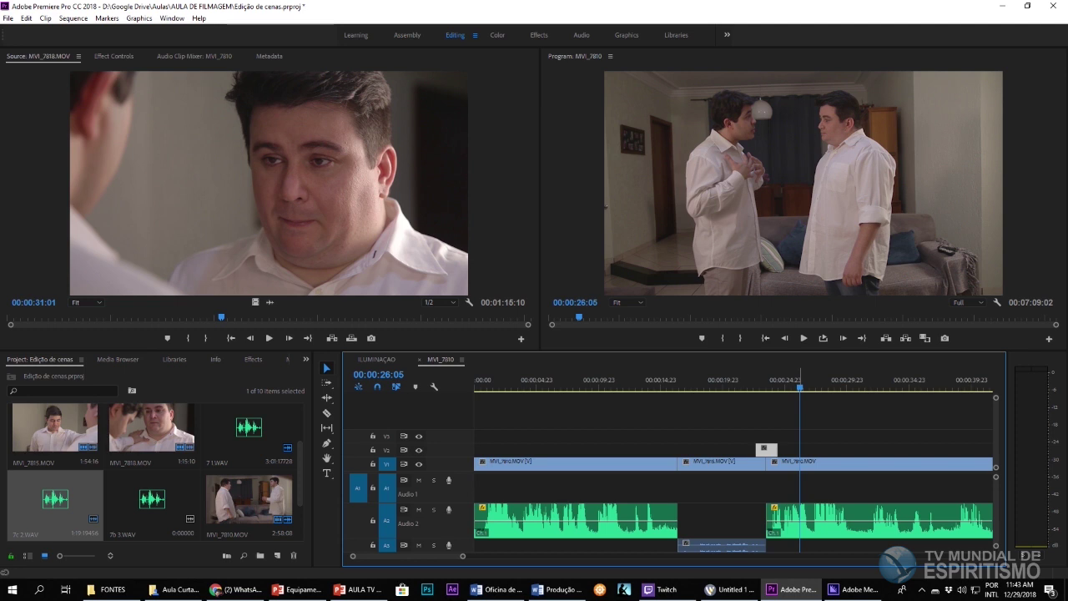
Step: Open the MVI_7810, MVI_7818 and MVI_7815 clips one after another in the Source monitor
{"action": "scroll", "coordinate": [734, 492], "scroll_direction": "down", "scroll_amount": 3}
{"action": "scroll", "coordinate": [734, 492], "scroll_direction": "down", "scroll_amount": 2}
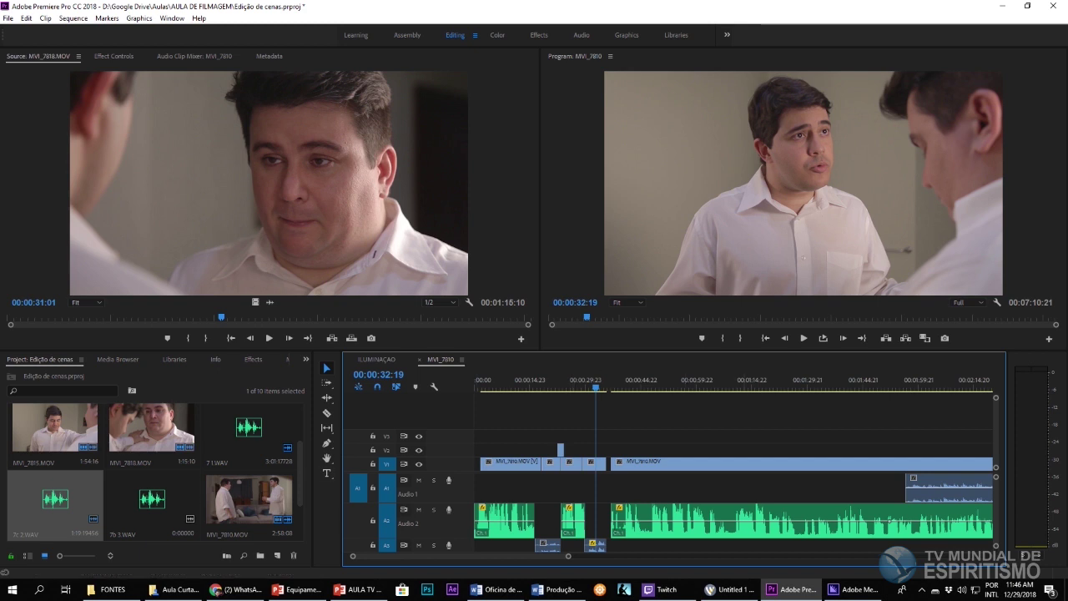
{"action": "double_click", "coordinate": [247, 501]}
{"action": "double_click", "coordinate": [152, 429]}
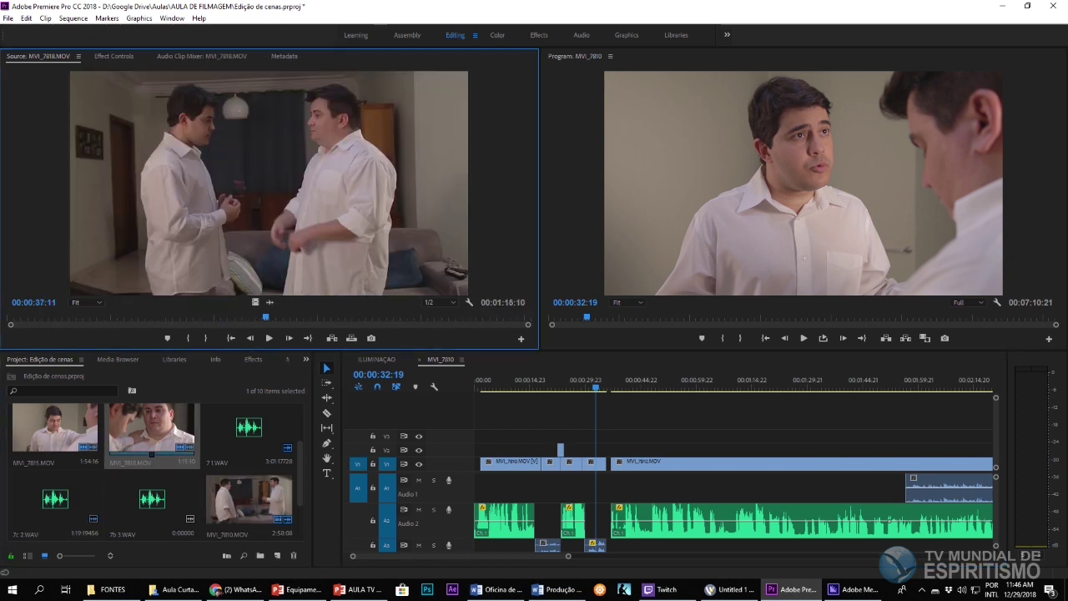
{"action": "double_click", "coordinate": [57, 429]}
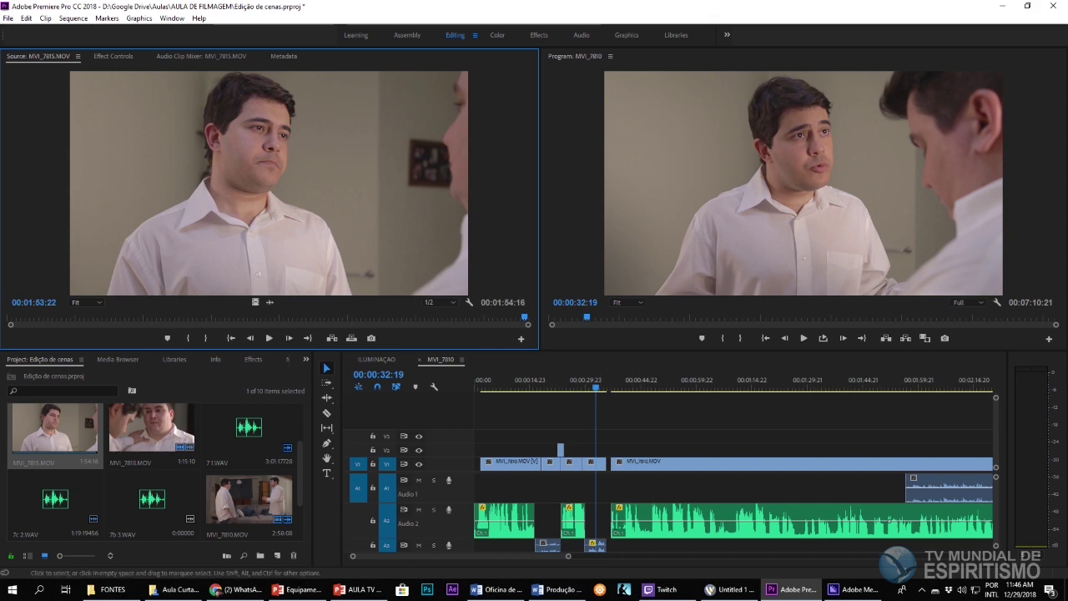
Step: Switch to Adobe Media Encoder to look at its export queue, and return to Premiere Pro
{"action": "left_click", "coordinate": [852, 588]}
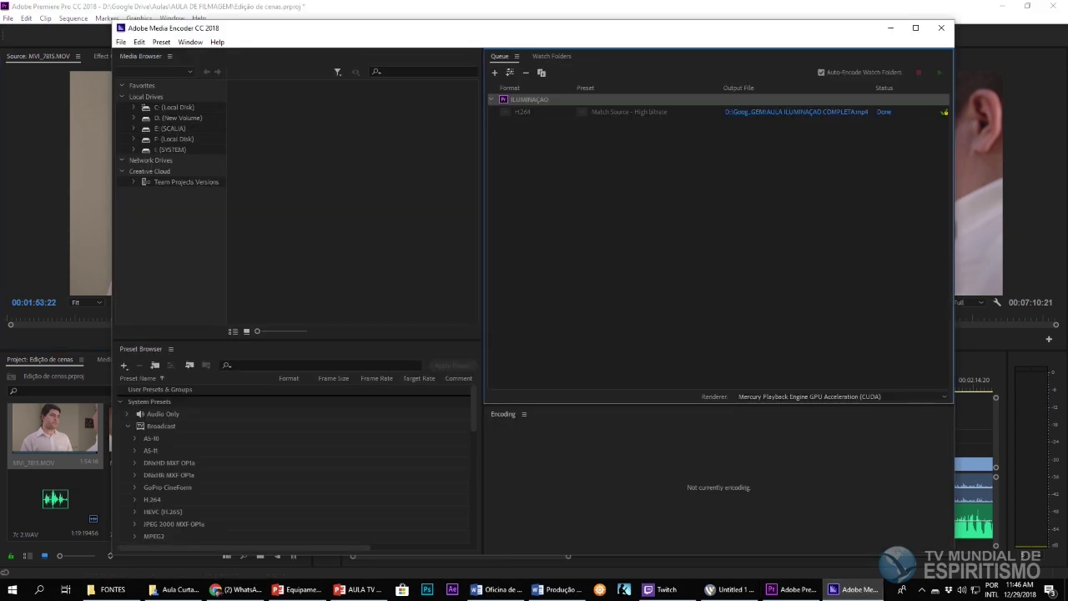
{"action": "left_click", "coordinate": [852, 589]}
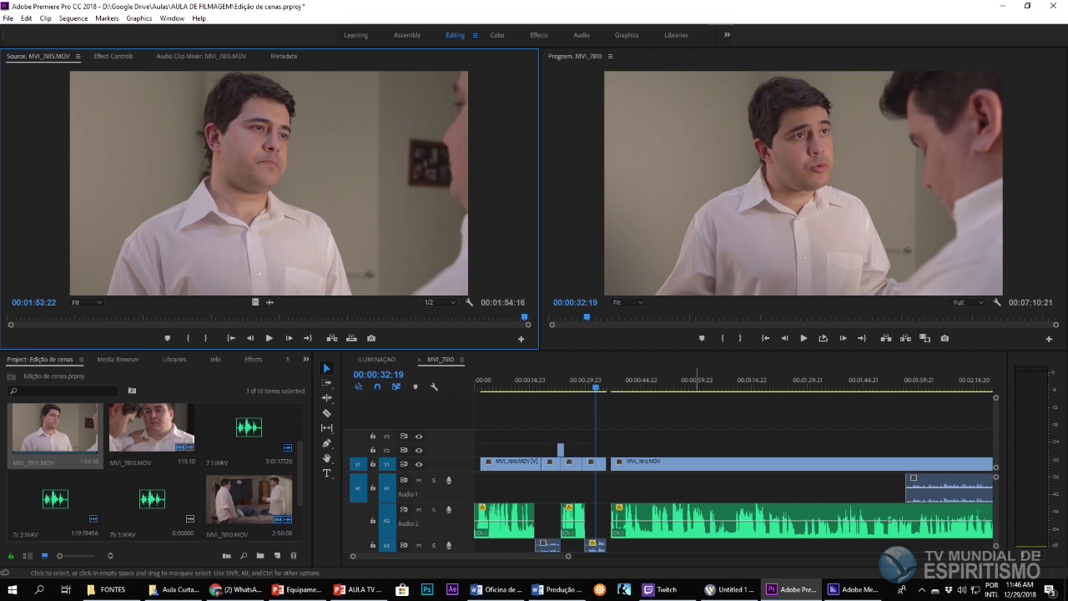
{"action": "mouse_move", "coordinate": [730, 589]}
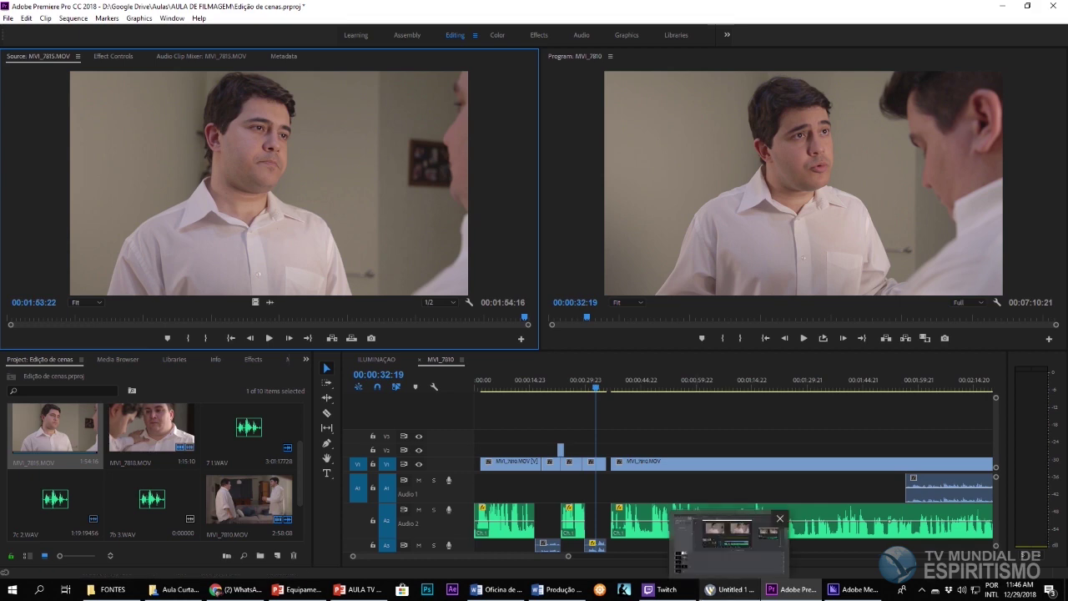